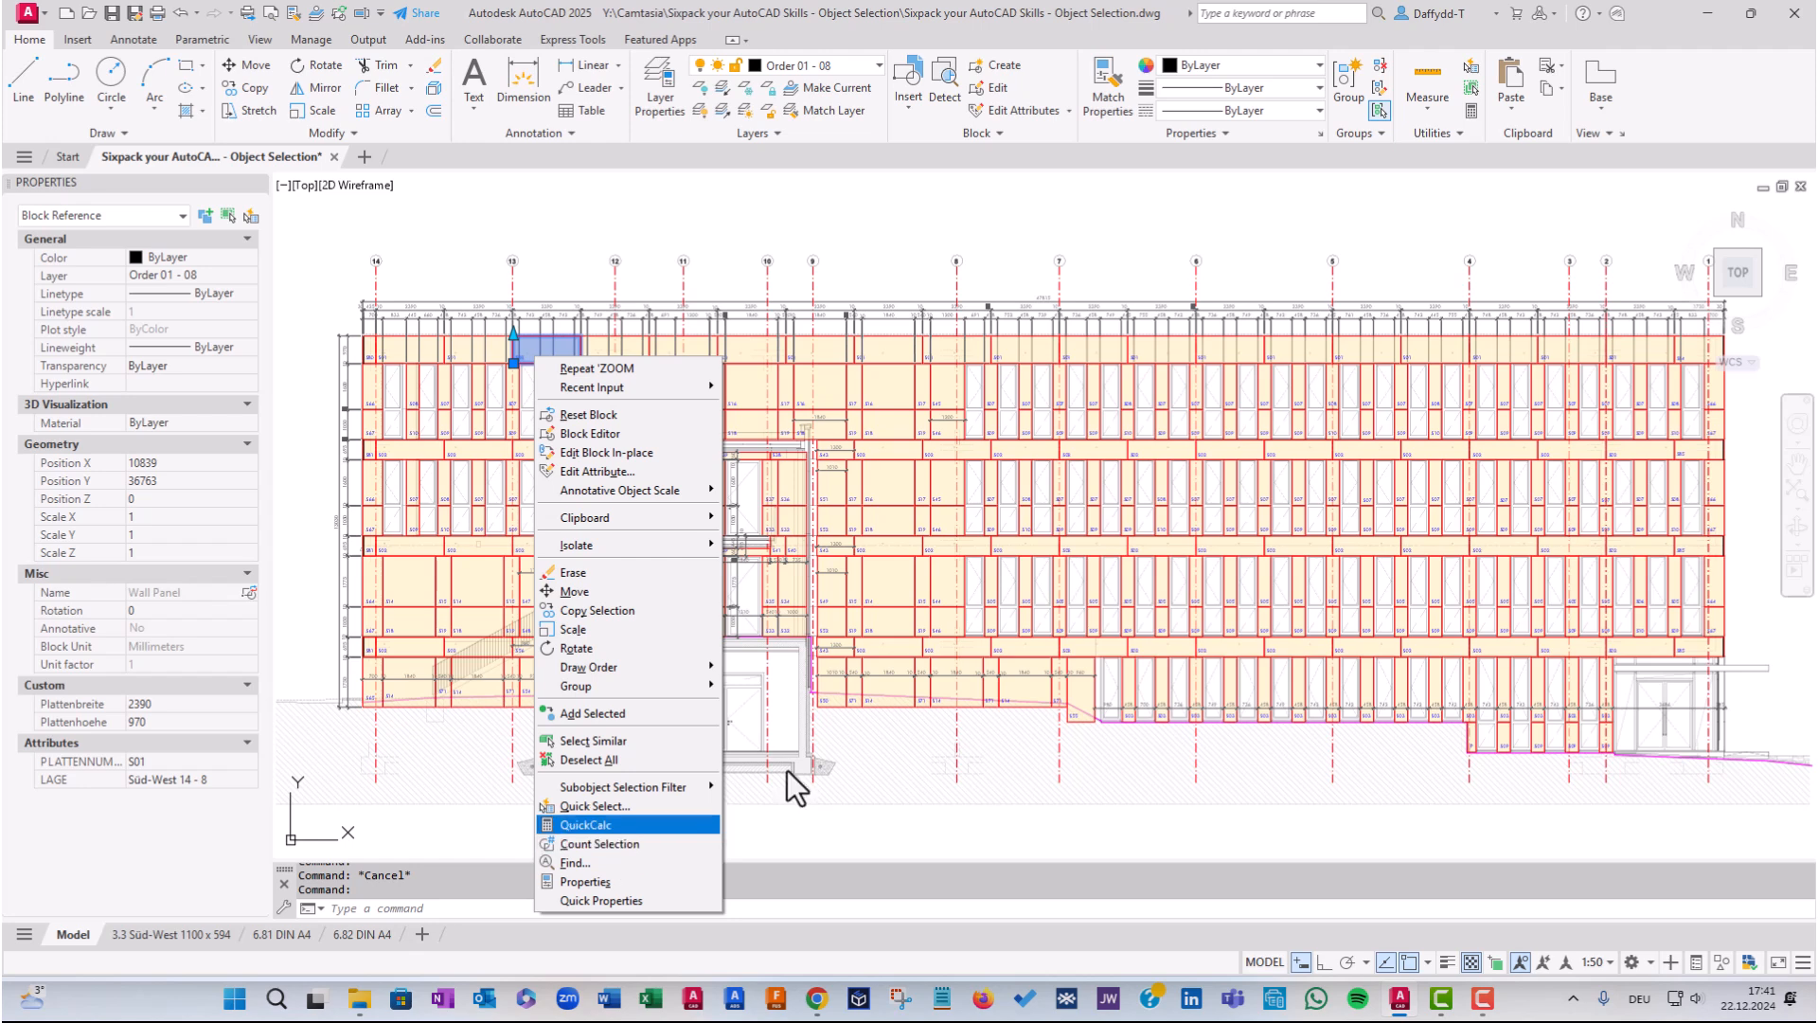
# Freeze the layers of the grid axes, the background elevation, the dimensions and the magenta construction line, leaving the facade panels
pyautogui.press('Escape')
pyautogui.press('Escape')
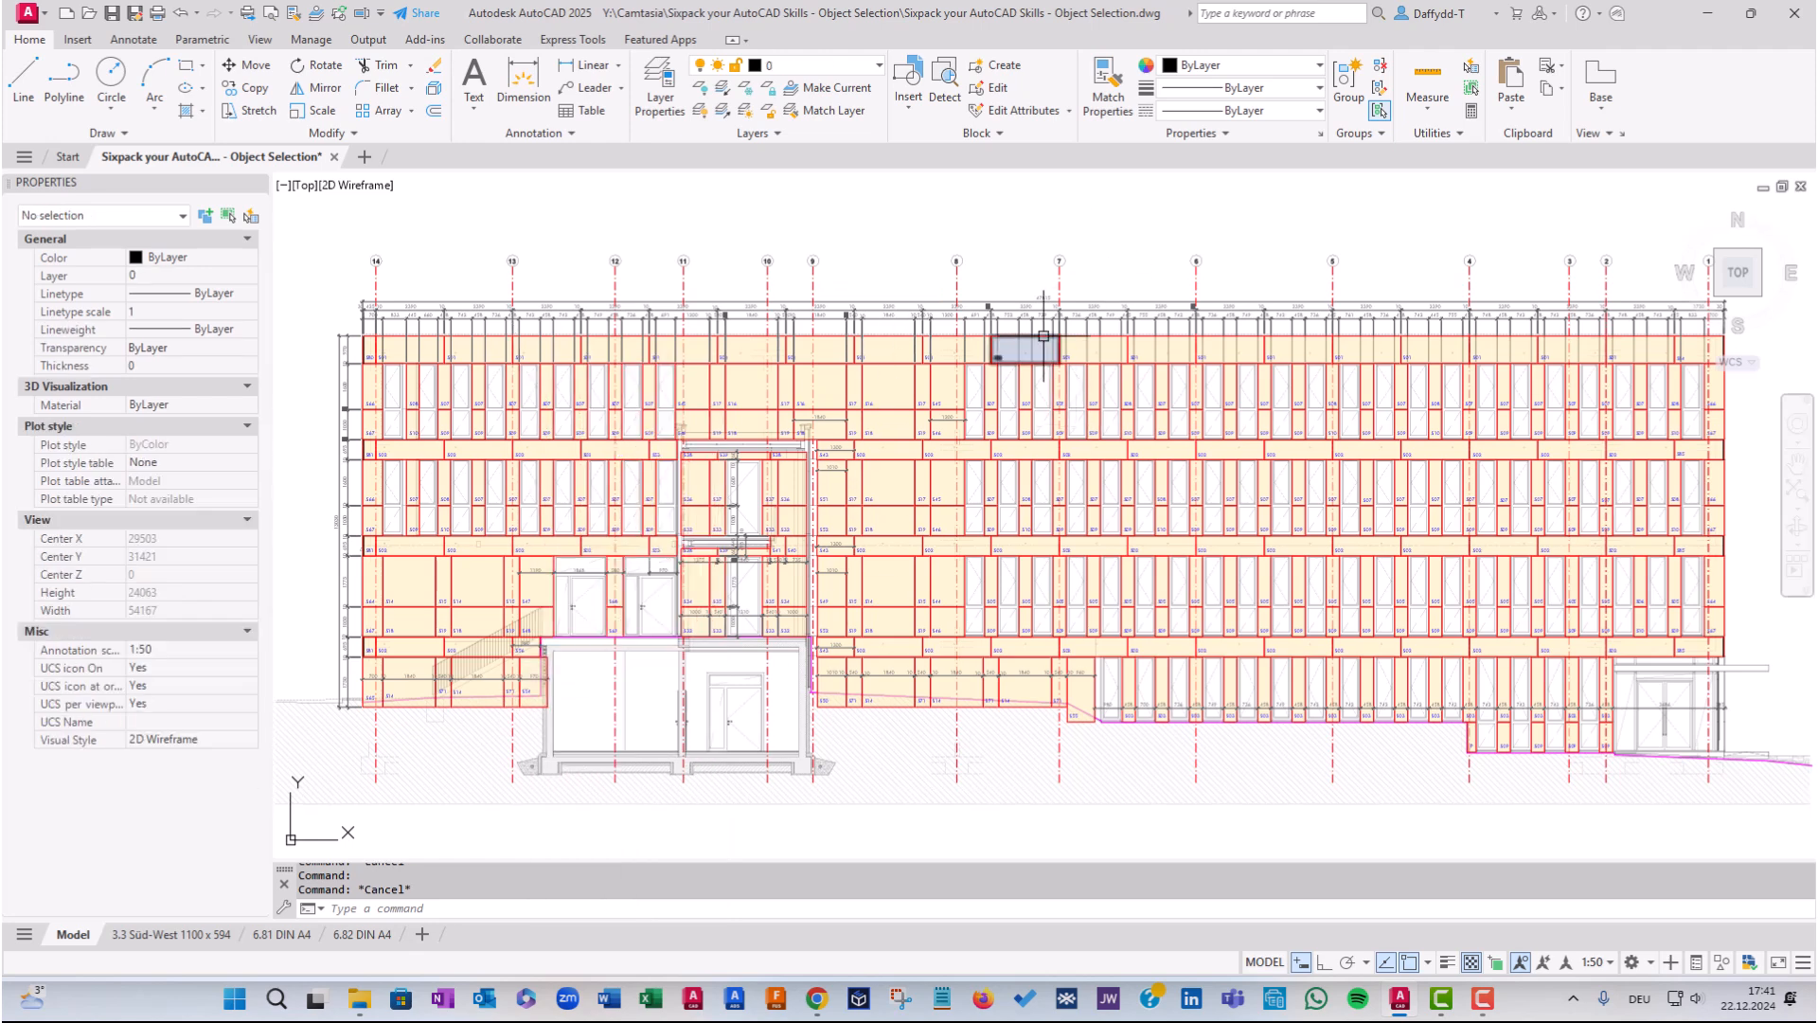
pyautogui.click(747, 88)
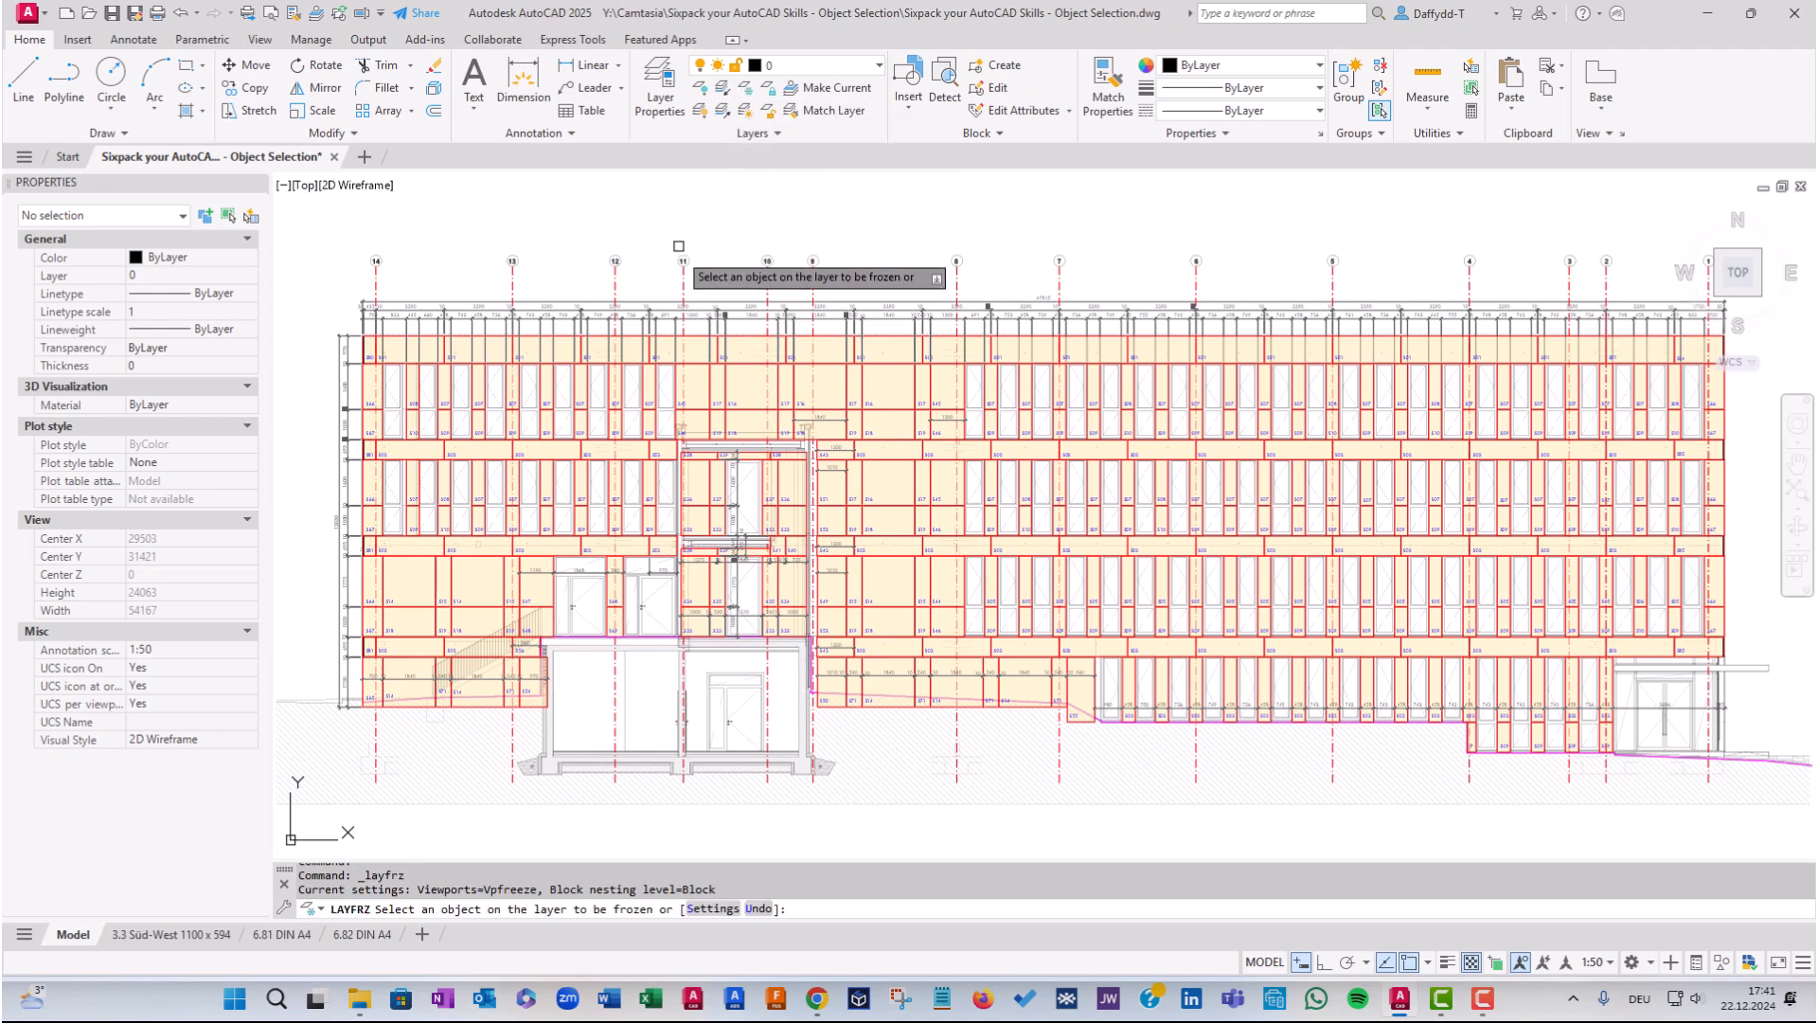
pyautogui.click(684, 265)
pyautogui.click(683, 265)
pyautogui.click(669, 303)
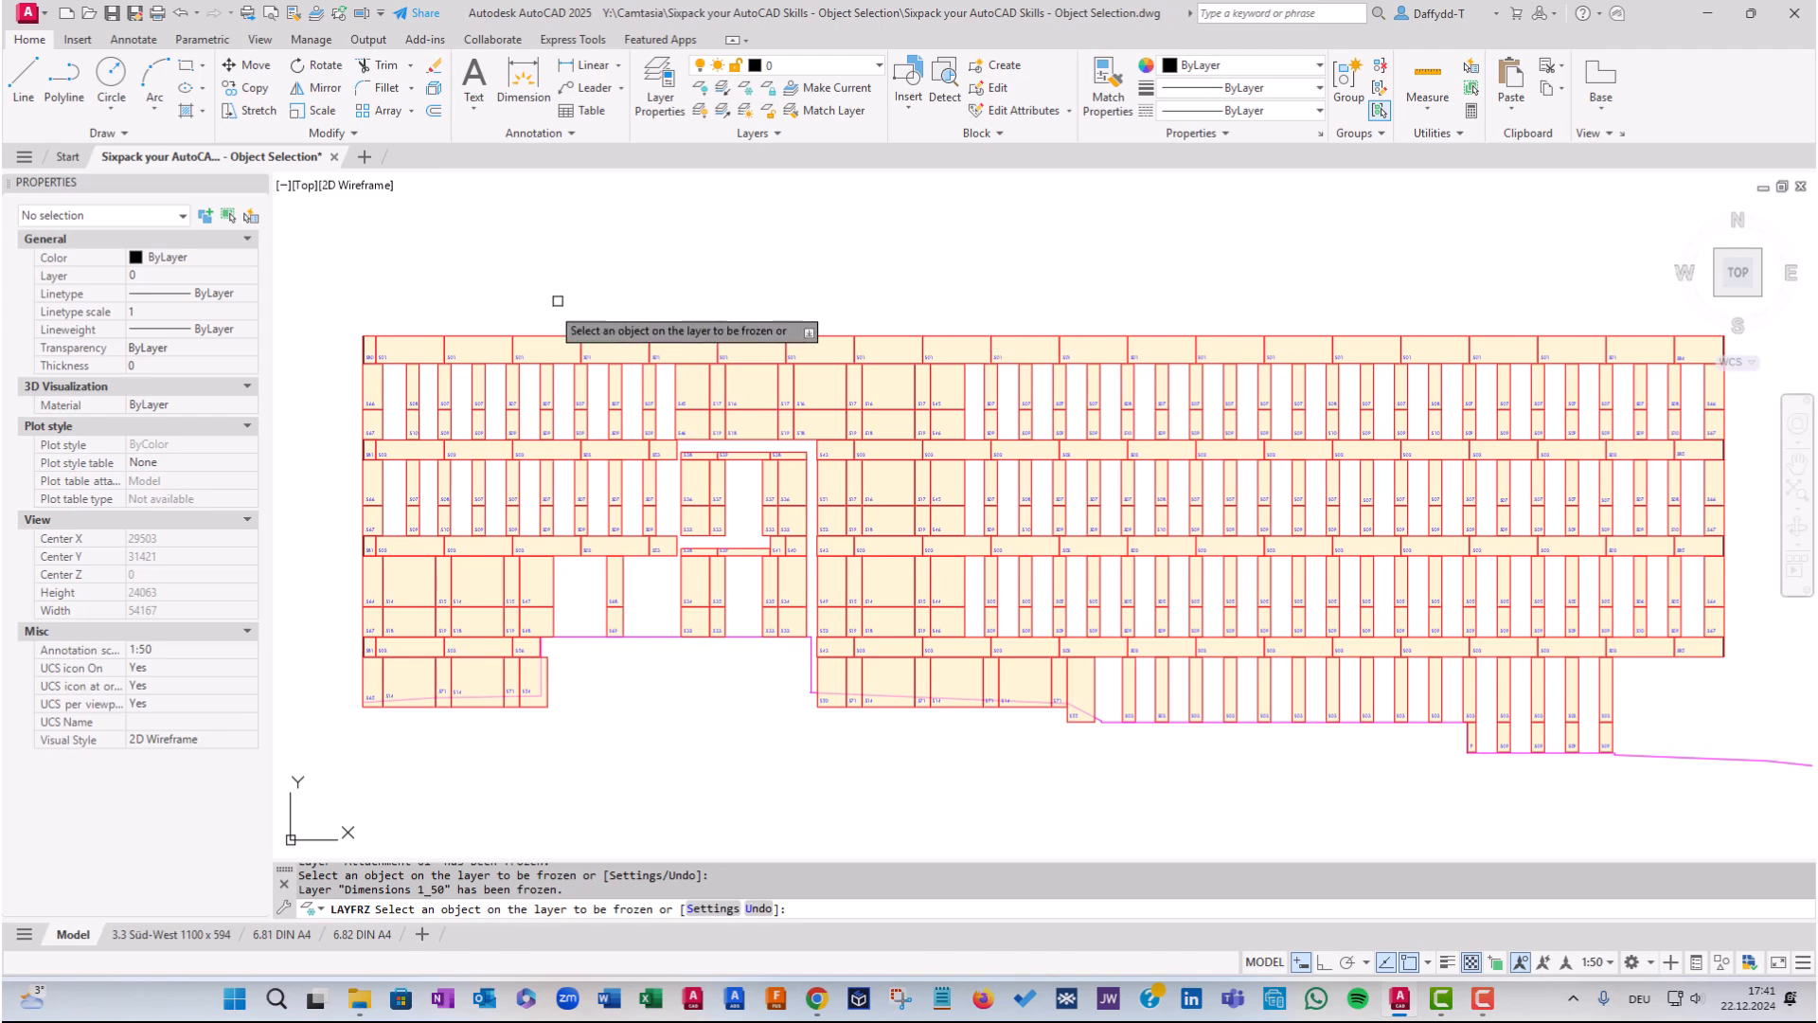
pyautogui.click(1685, 760)
pyautogui.press('Escape')
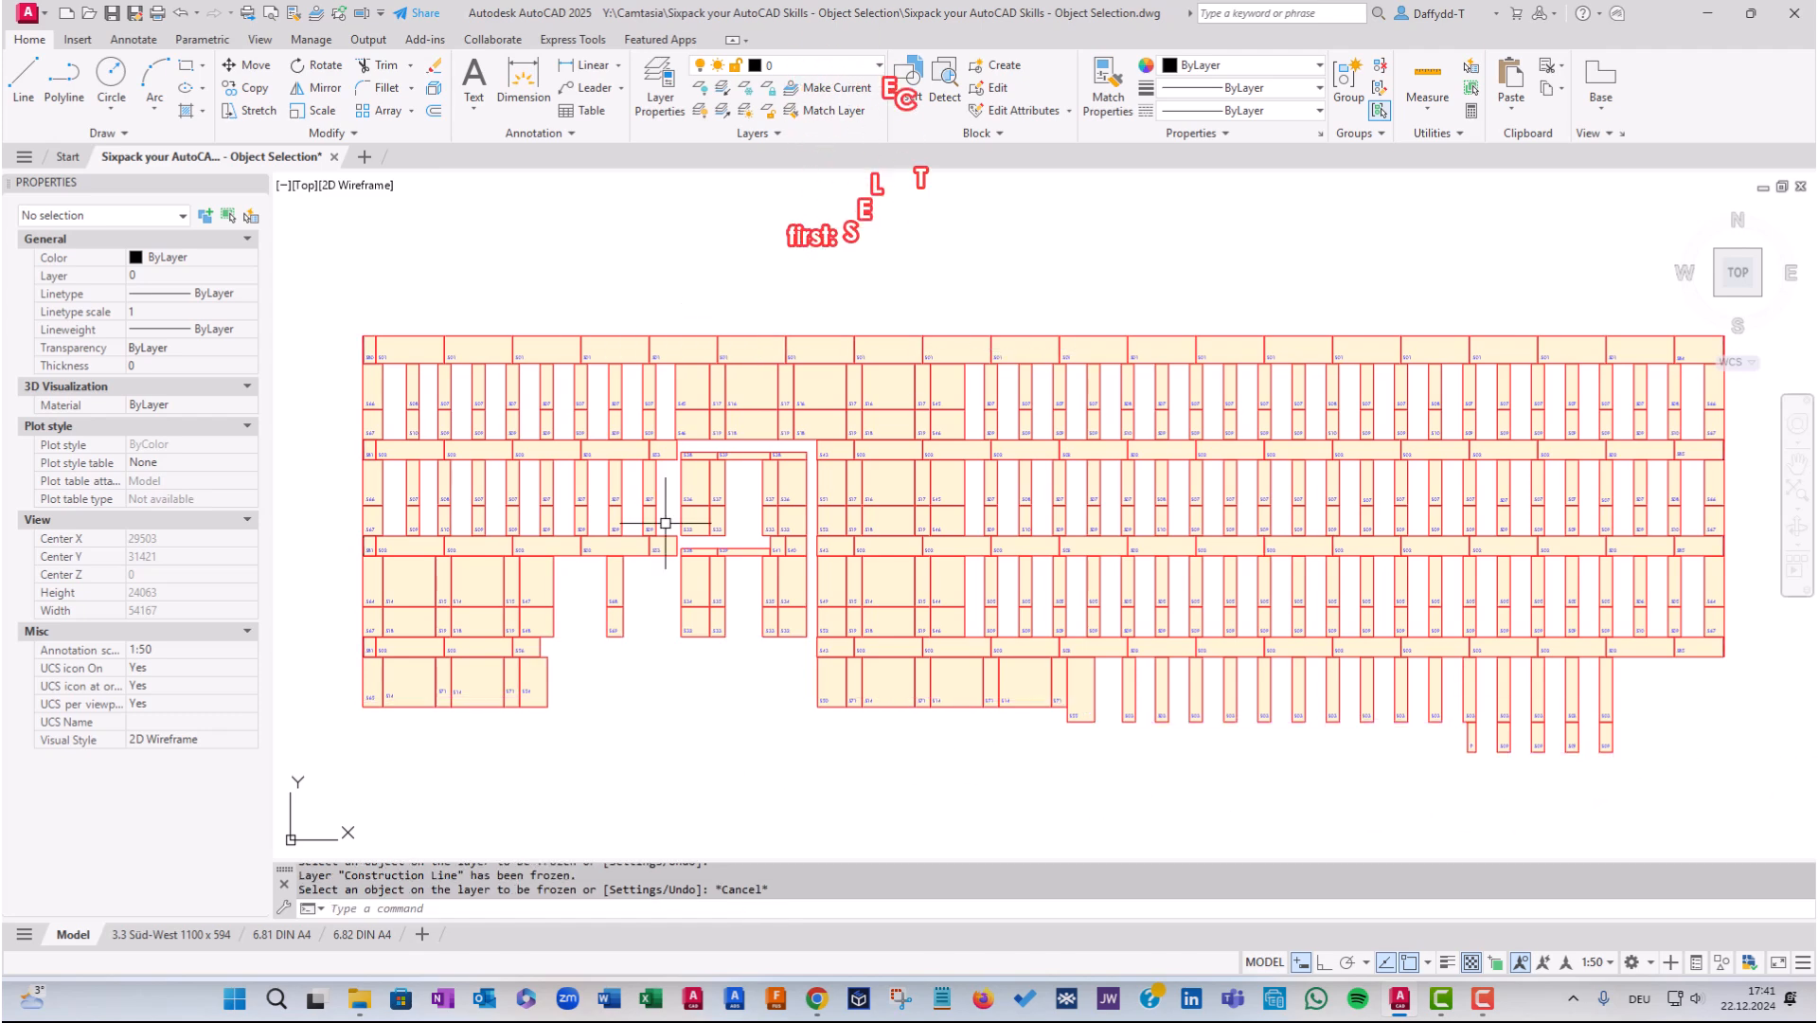
# Use Select Similar on the narrow Corner Profile block beside panel S80 to select all matching corner profiles
pyautogui.scroll(10, 390, 376)
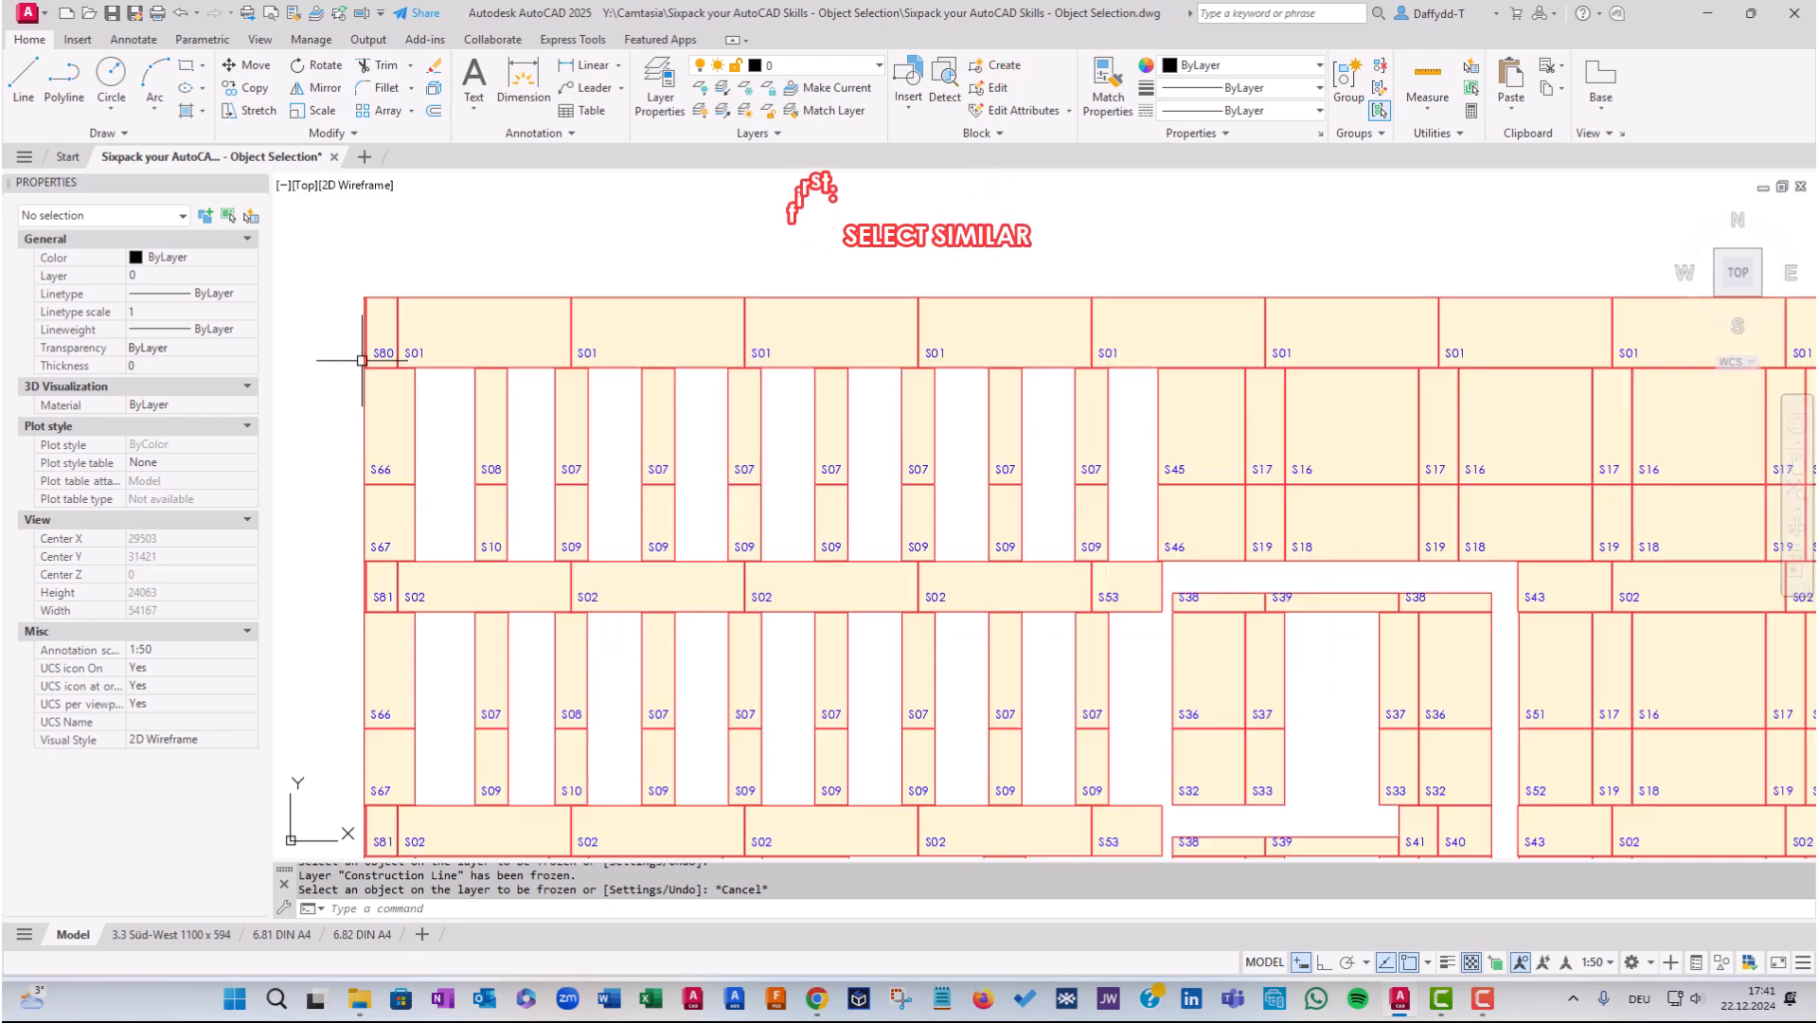
pyautogui.click(377, 327)
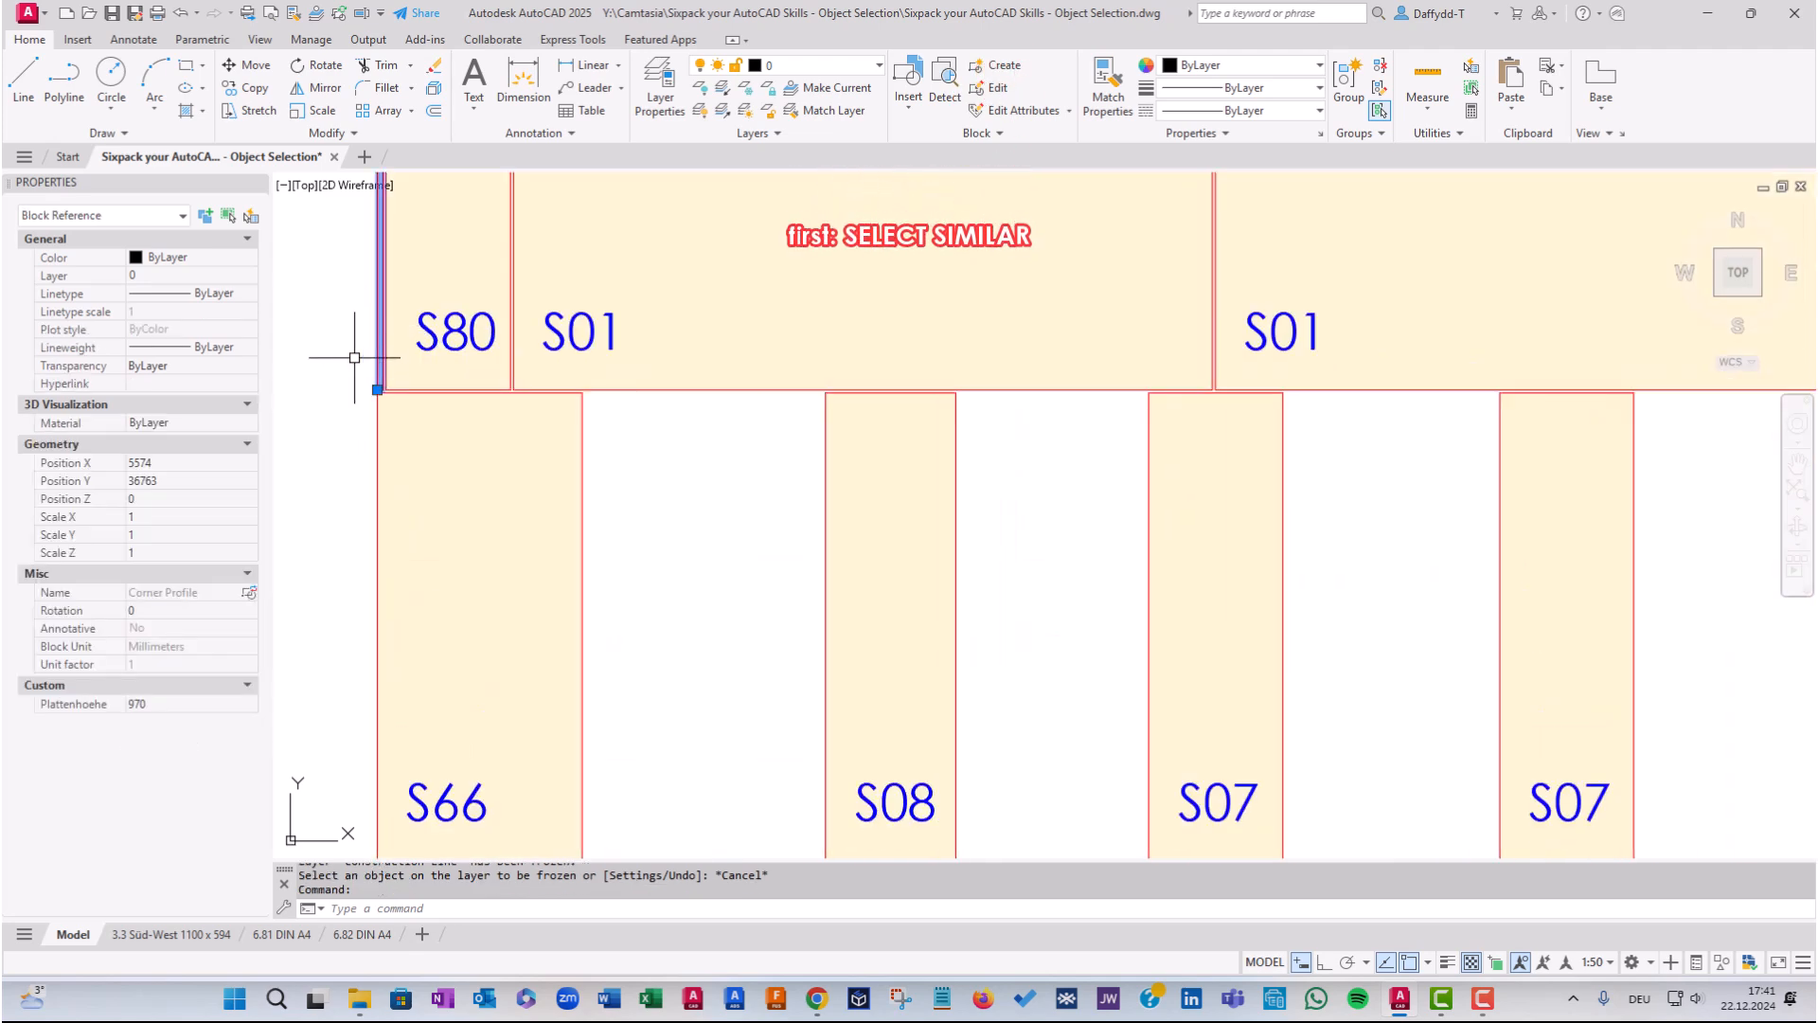
pyautogui.scroll(-6, 352, 359)
pyautogui.rightClick(352, 359)
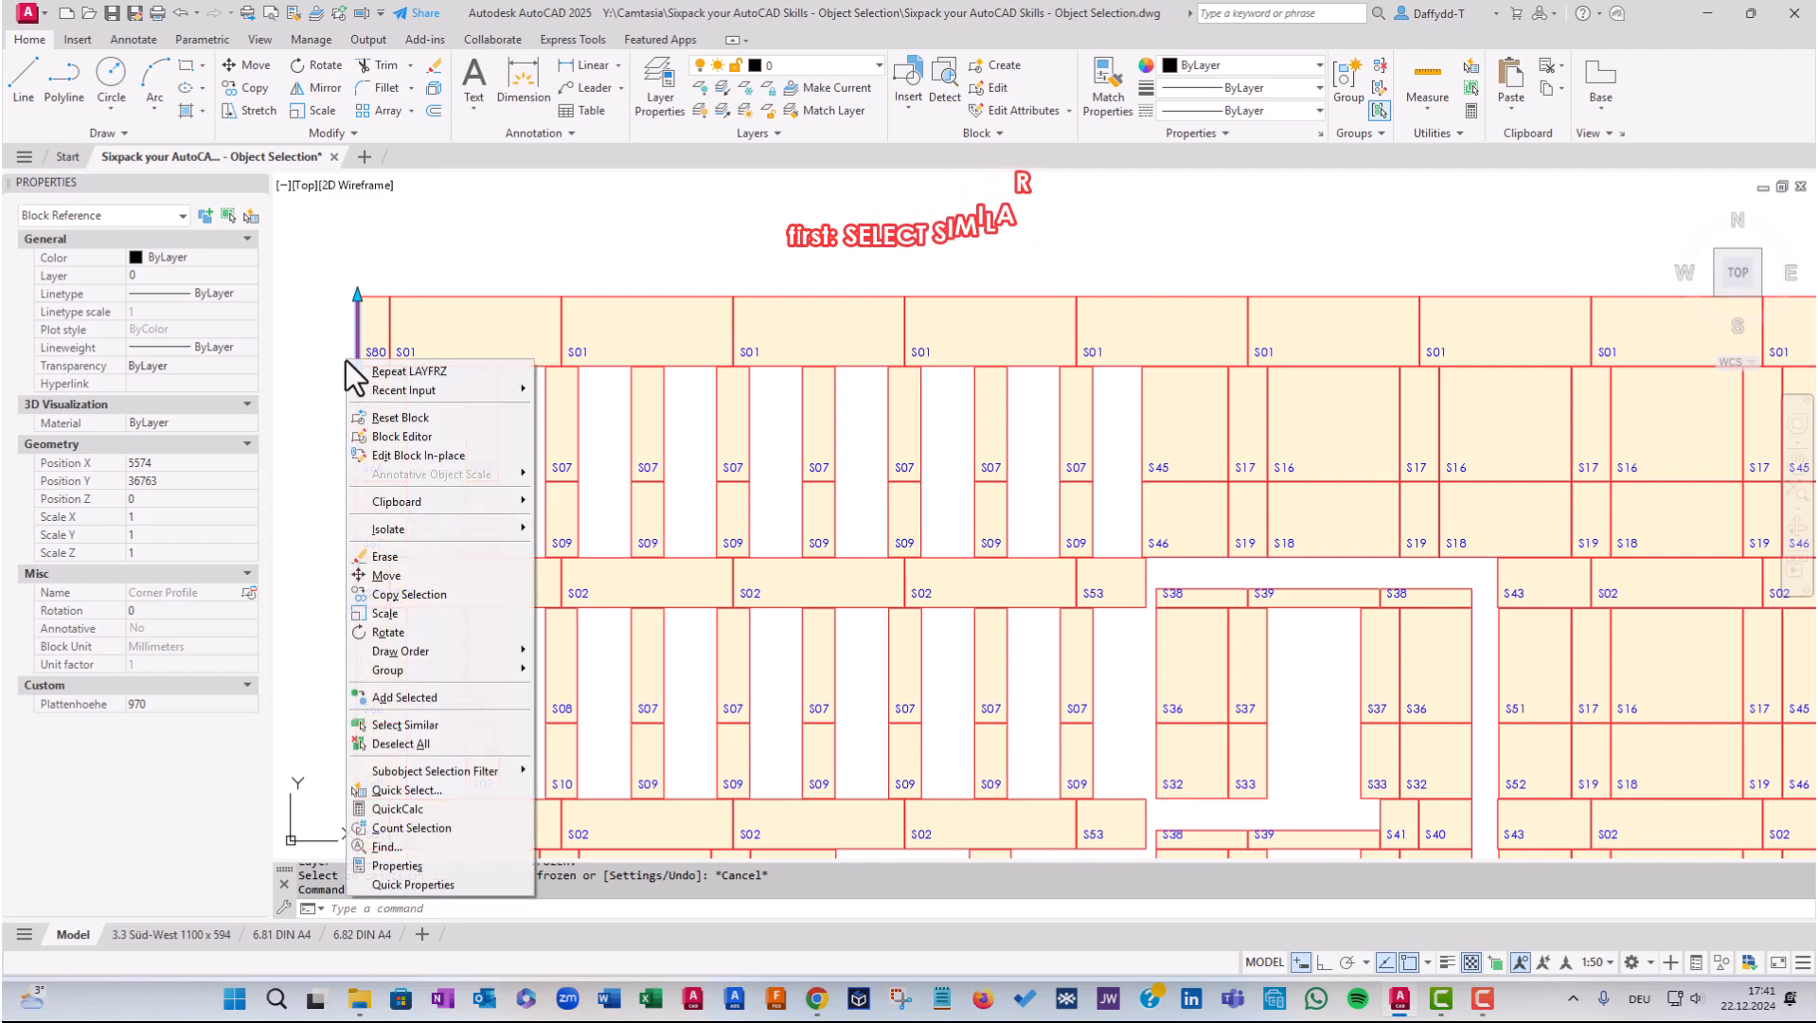
pyautogui.click(416, 724)
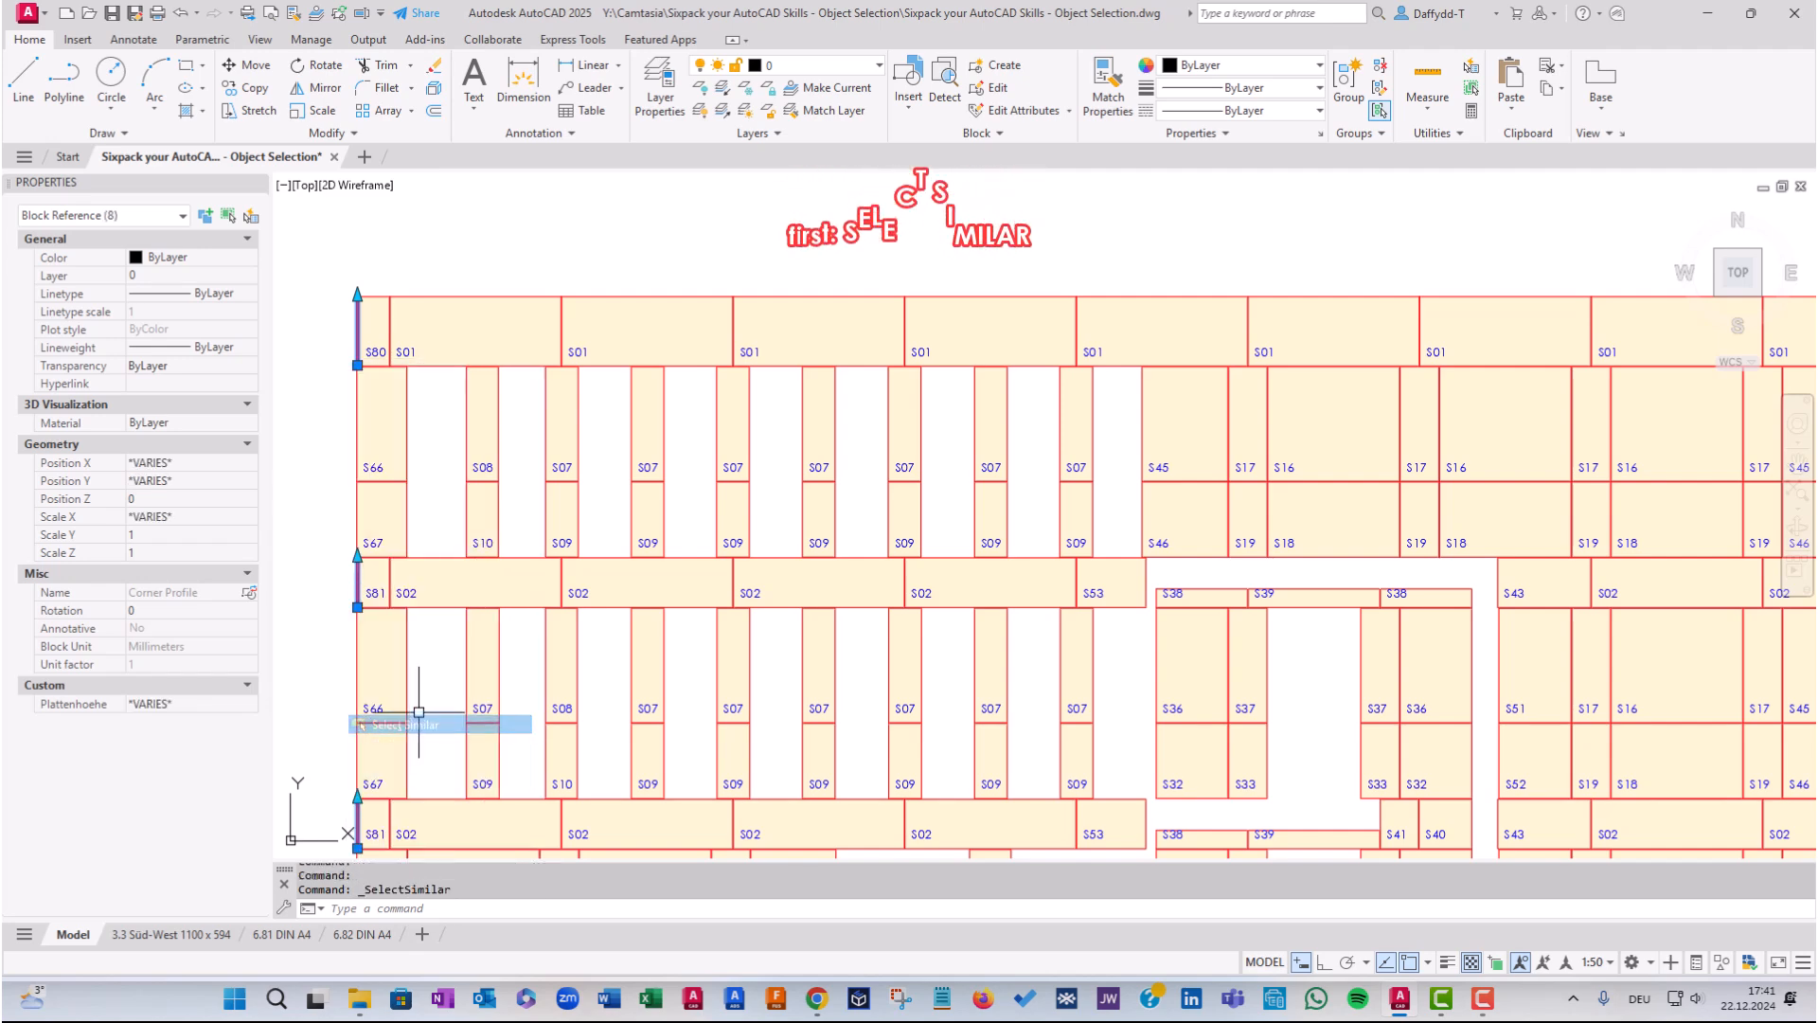
# Hide the selected Corner Profile blocks at both ends of the facade
pyautogui.scroll(-5, 436, 350)
pyautogui.scroll(-2, 436, 350)
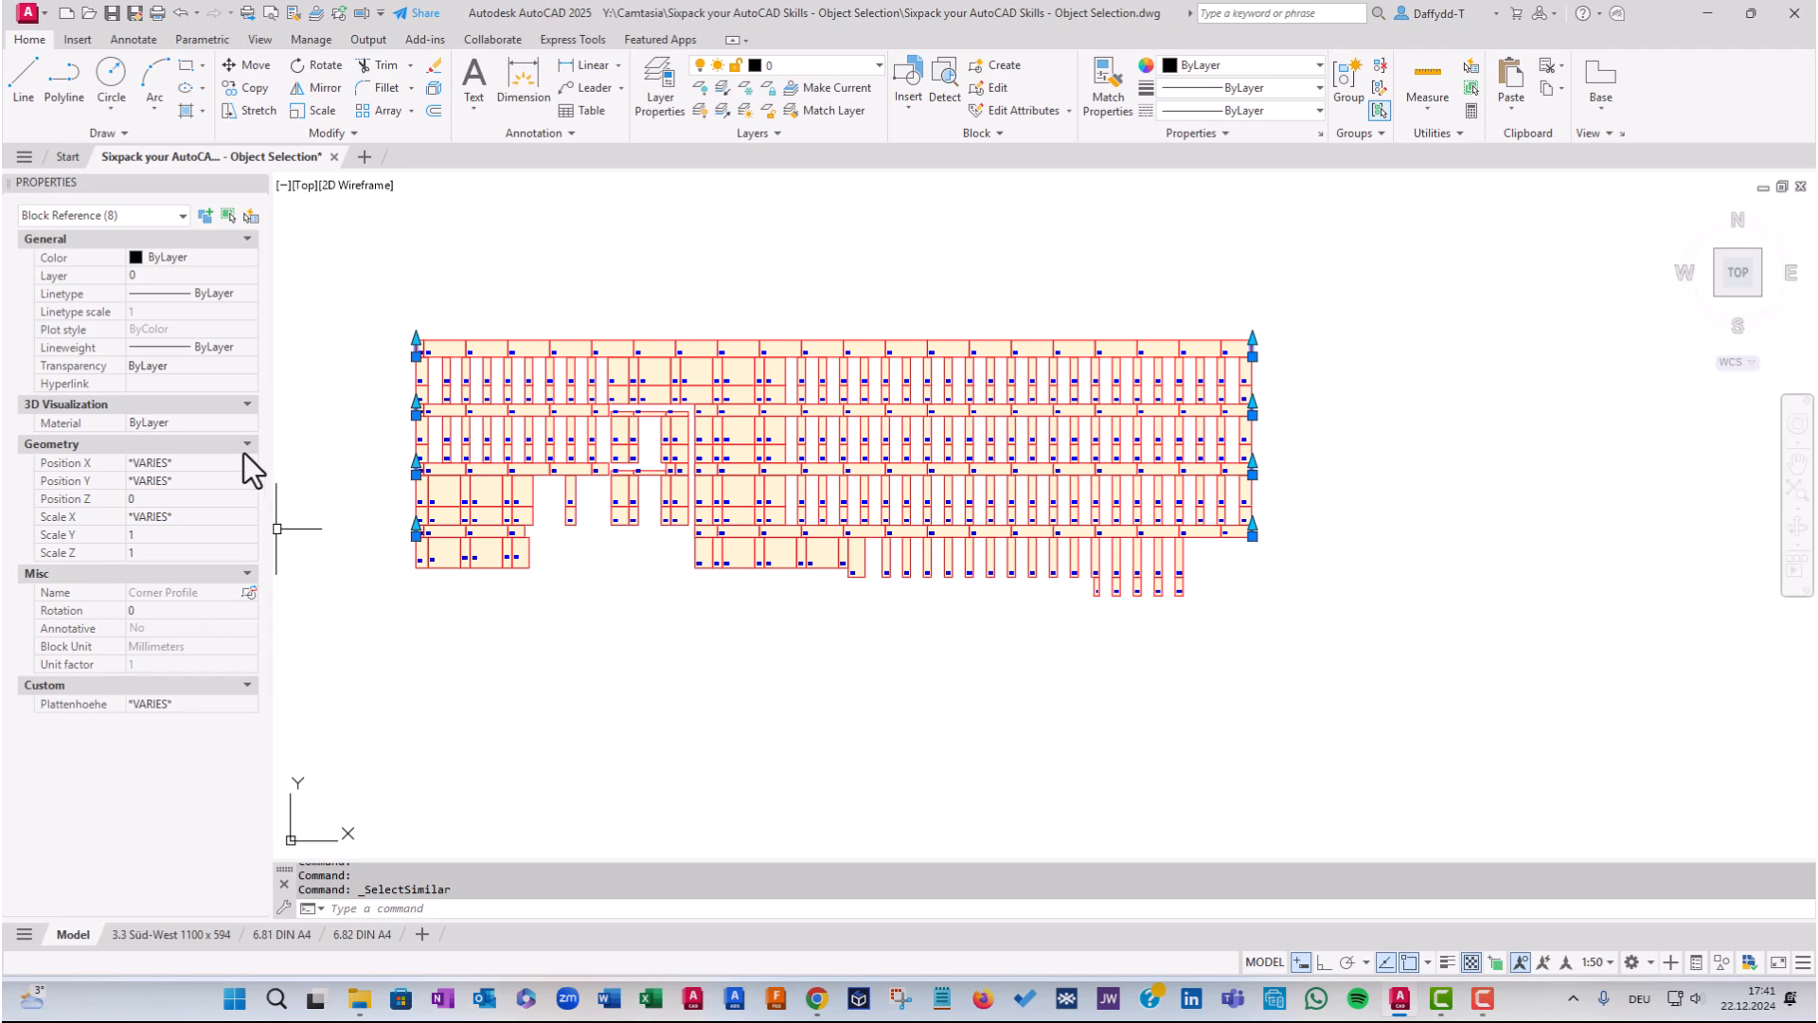
pyautogui.click(1723, 962)
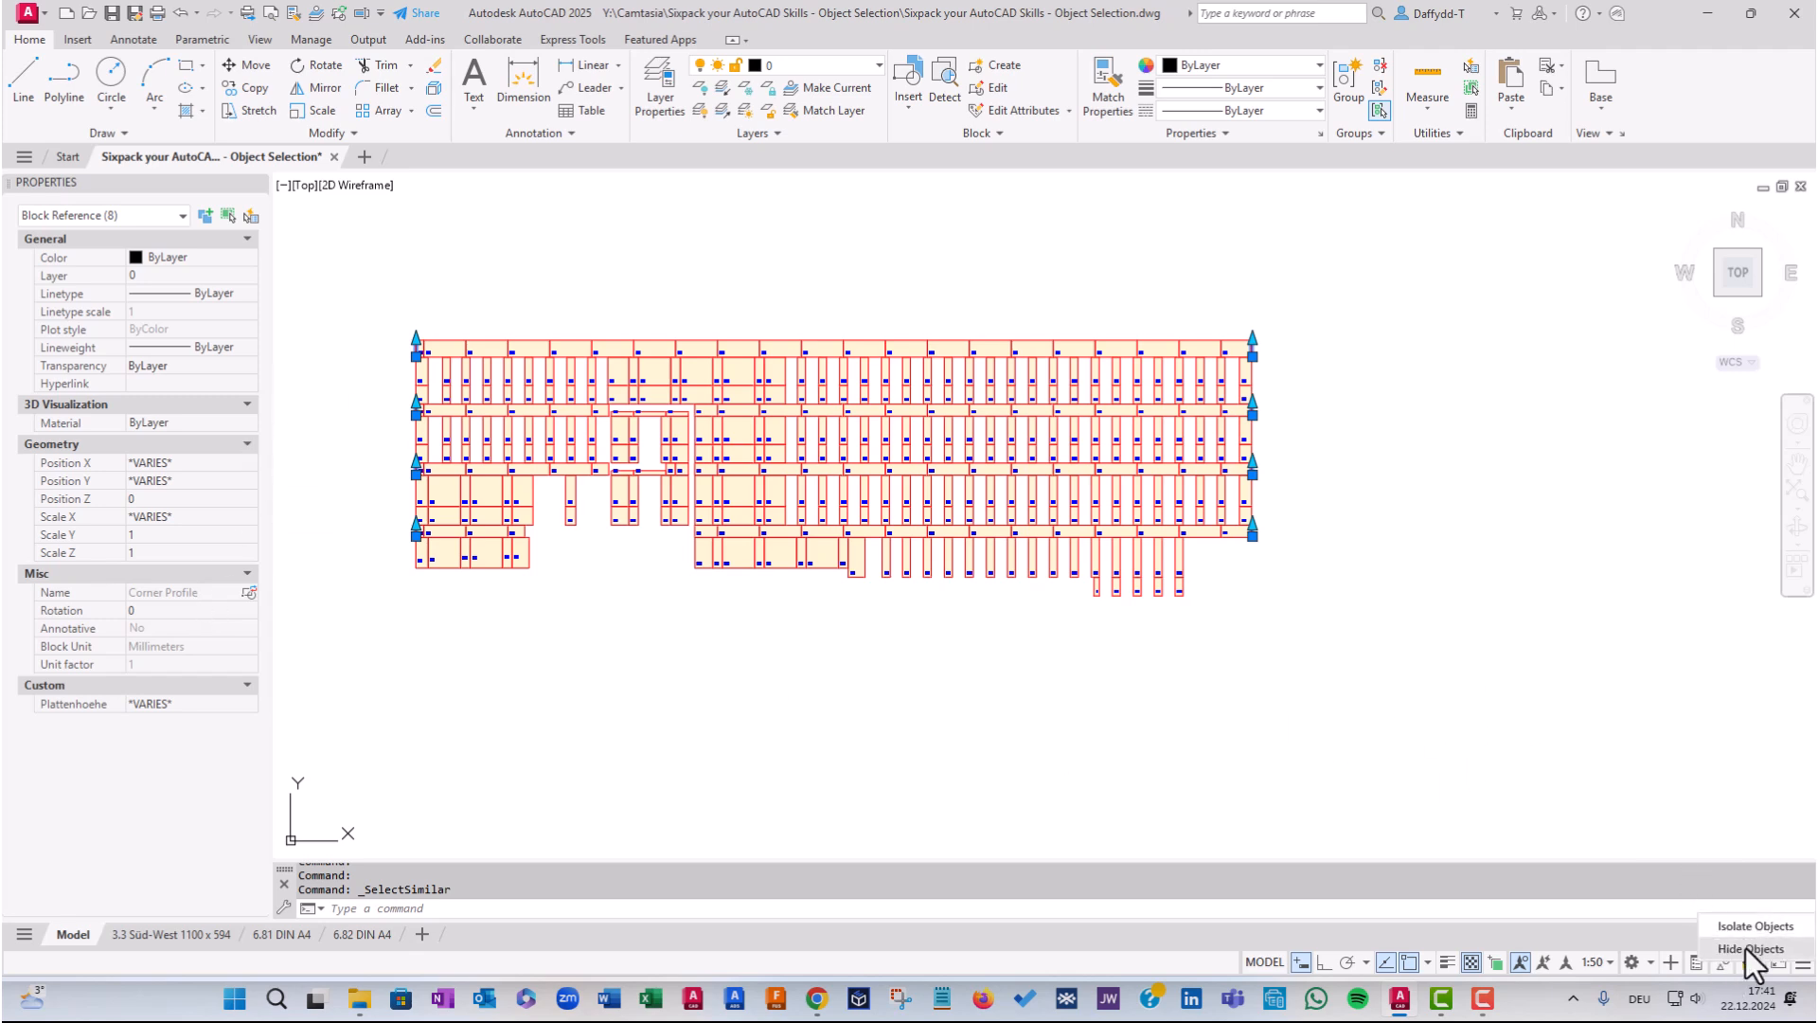
pyautogui.click(1749, 948)
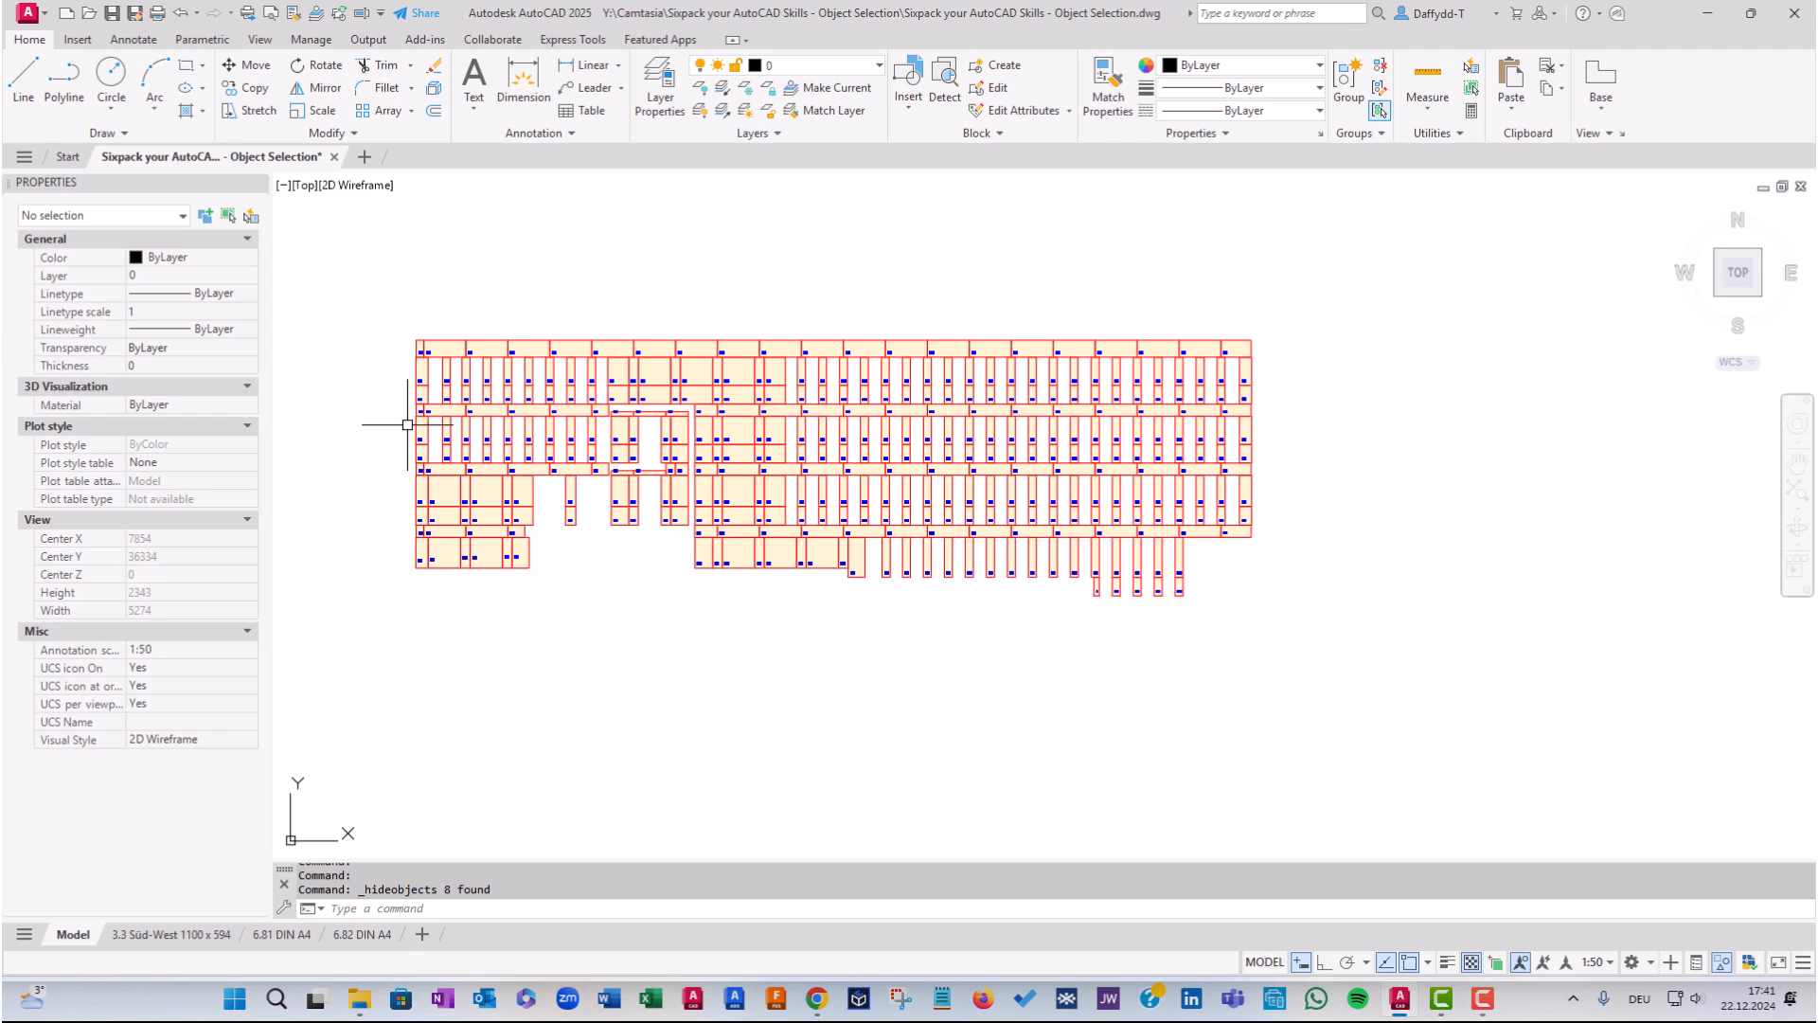
# Use Select Similar on wall panel S66 in the upper row to check which panels match, and clear the selection
pyautogui.scroll(4, 431, 361)
pyautogui.click(431, 361)
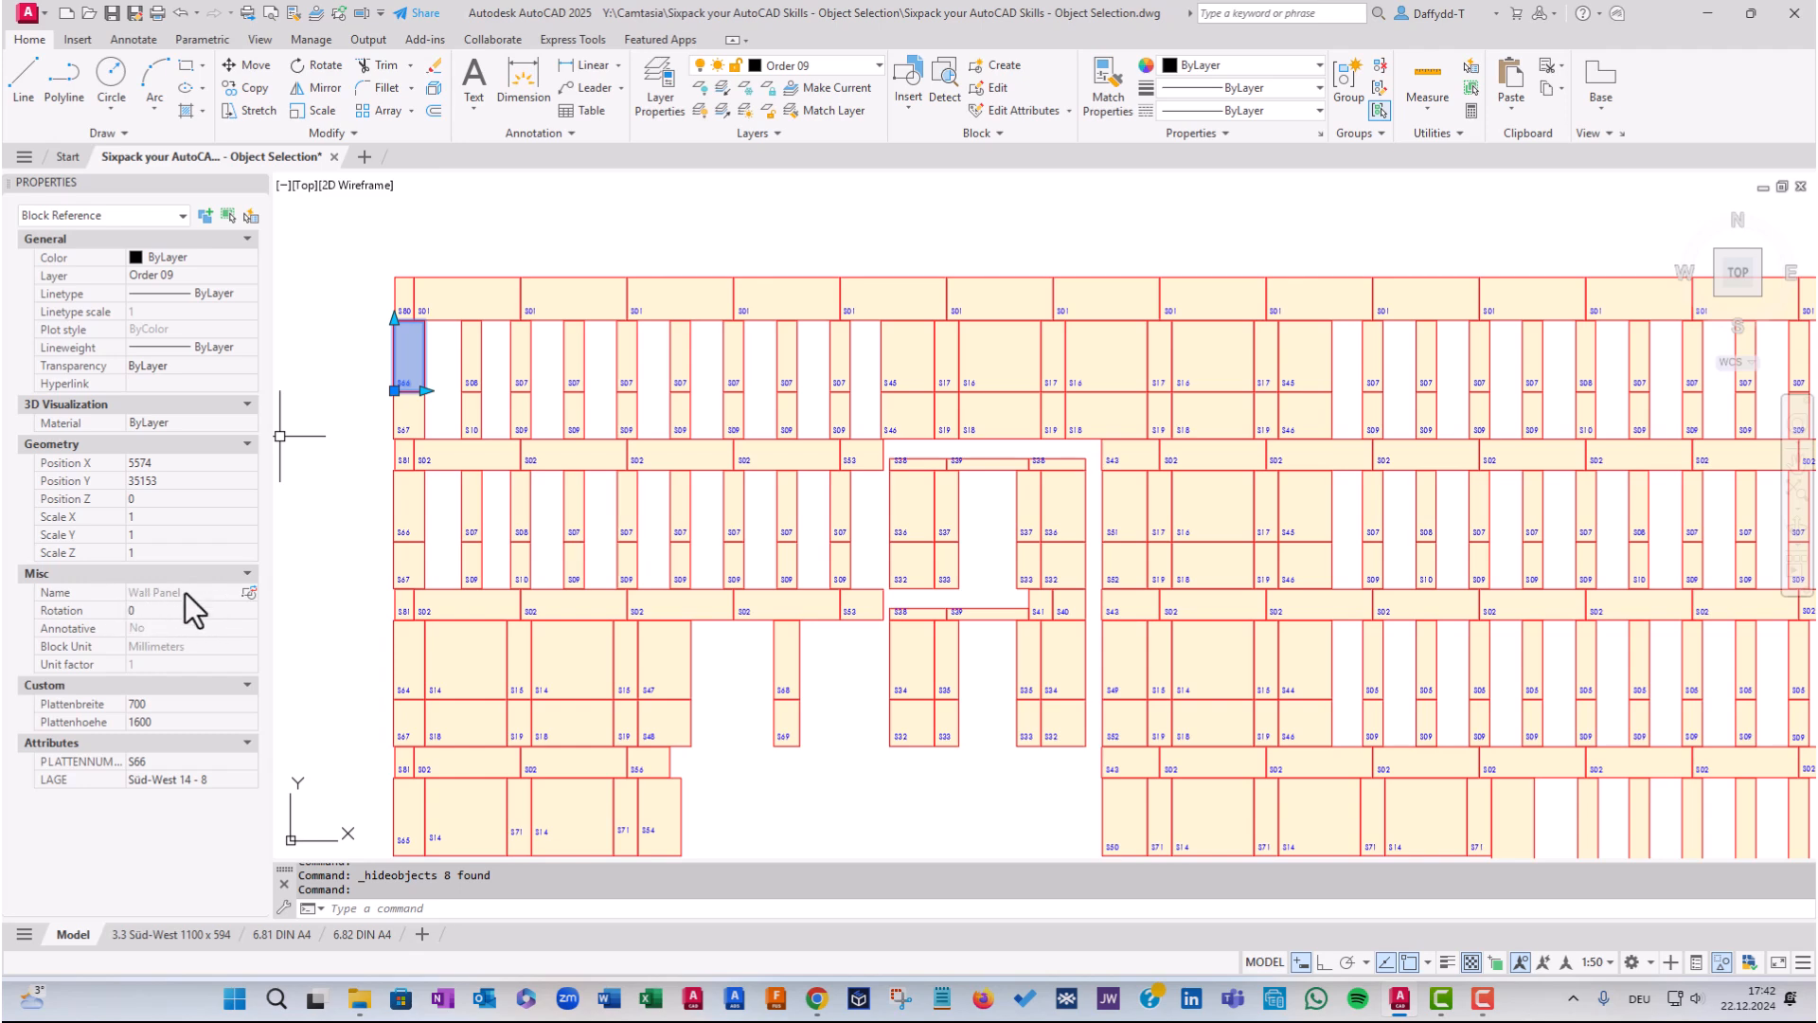
pyautogui.rightClick(368, 341)
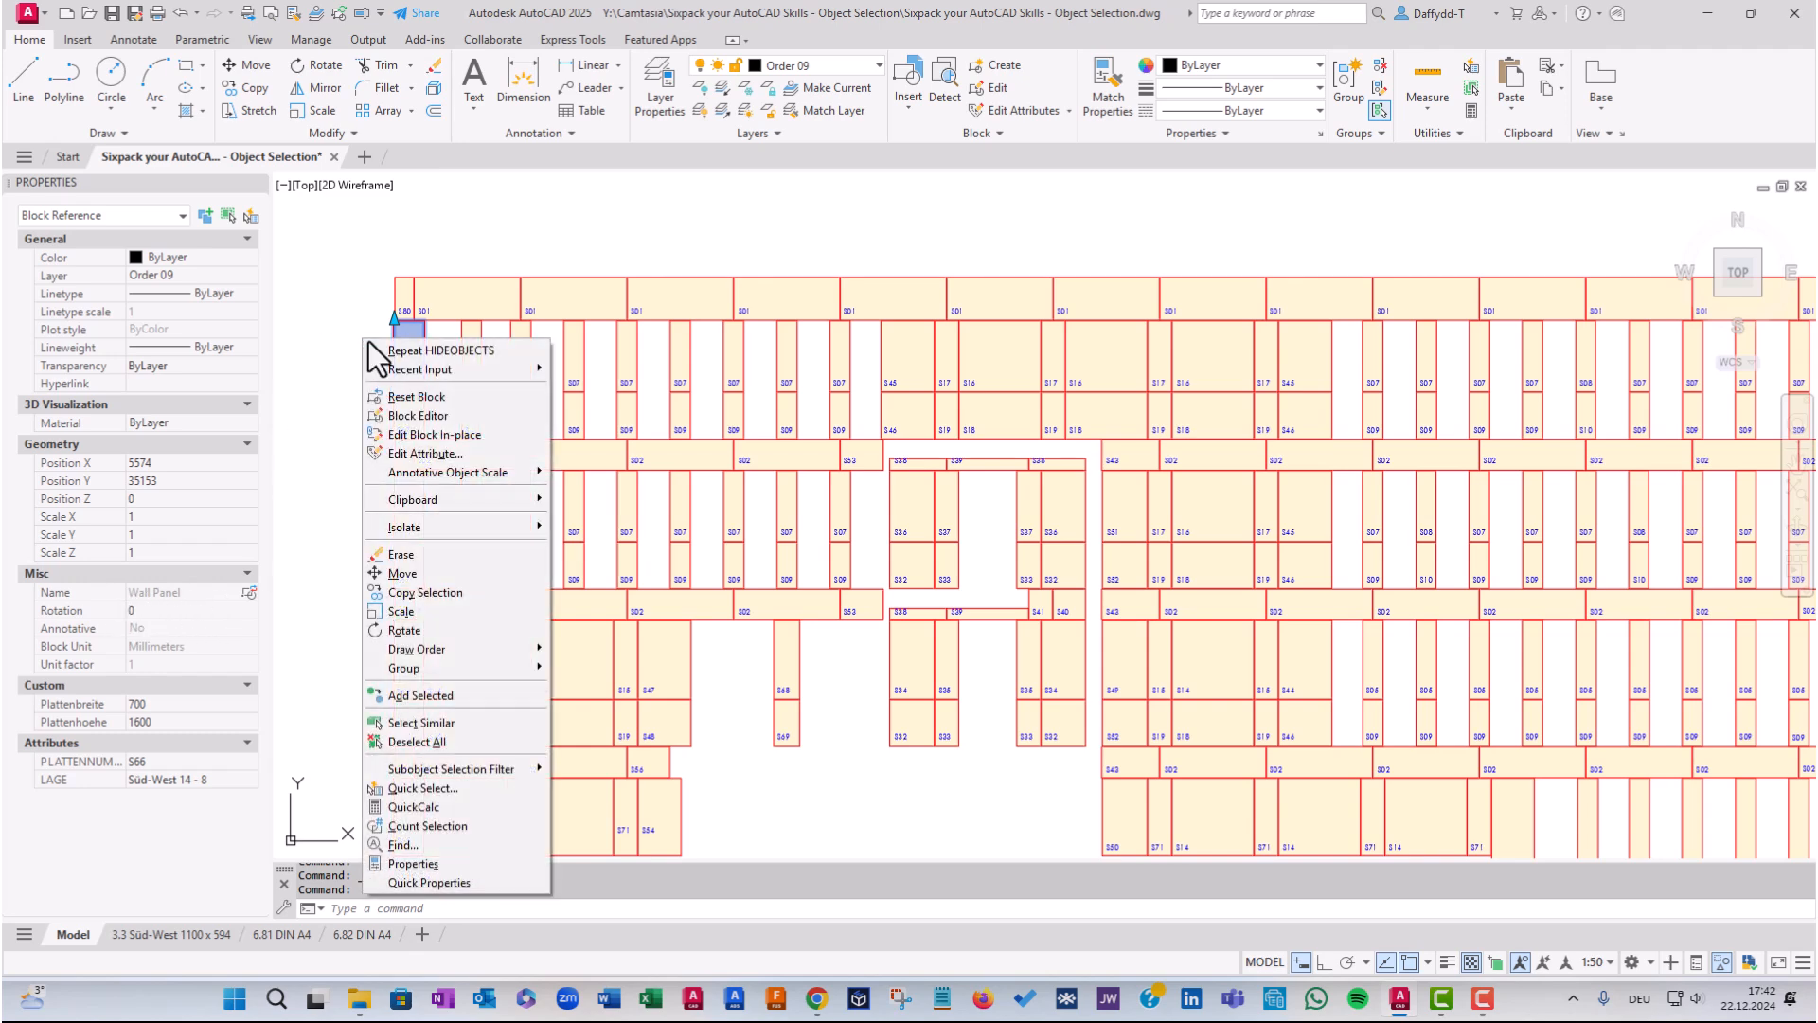
pyautogui.click(425, 723)
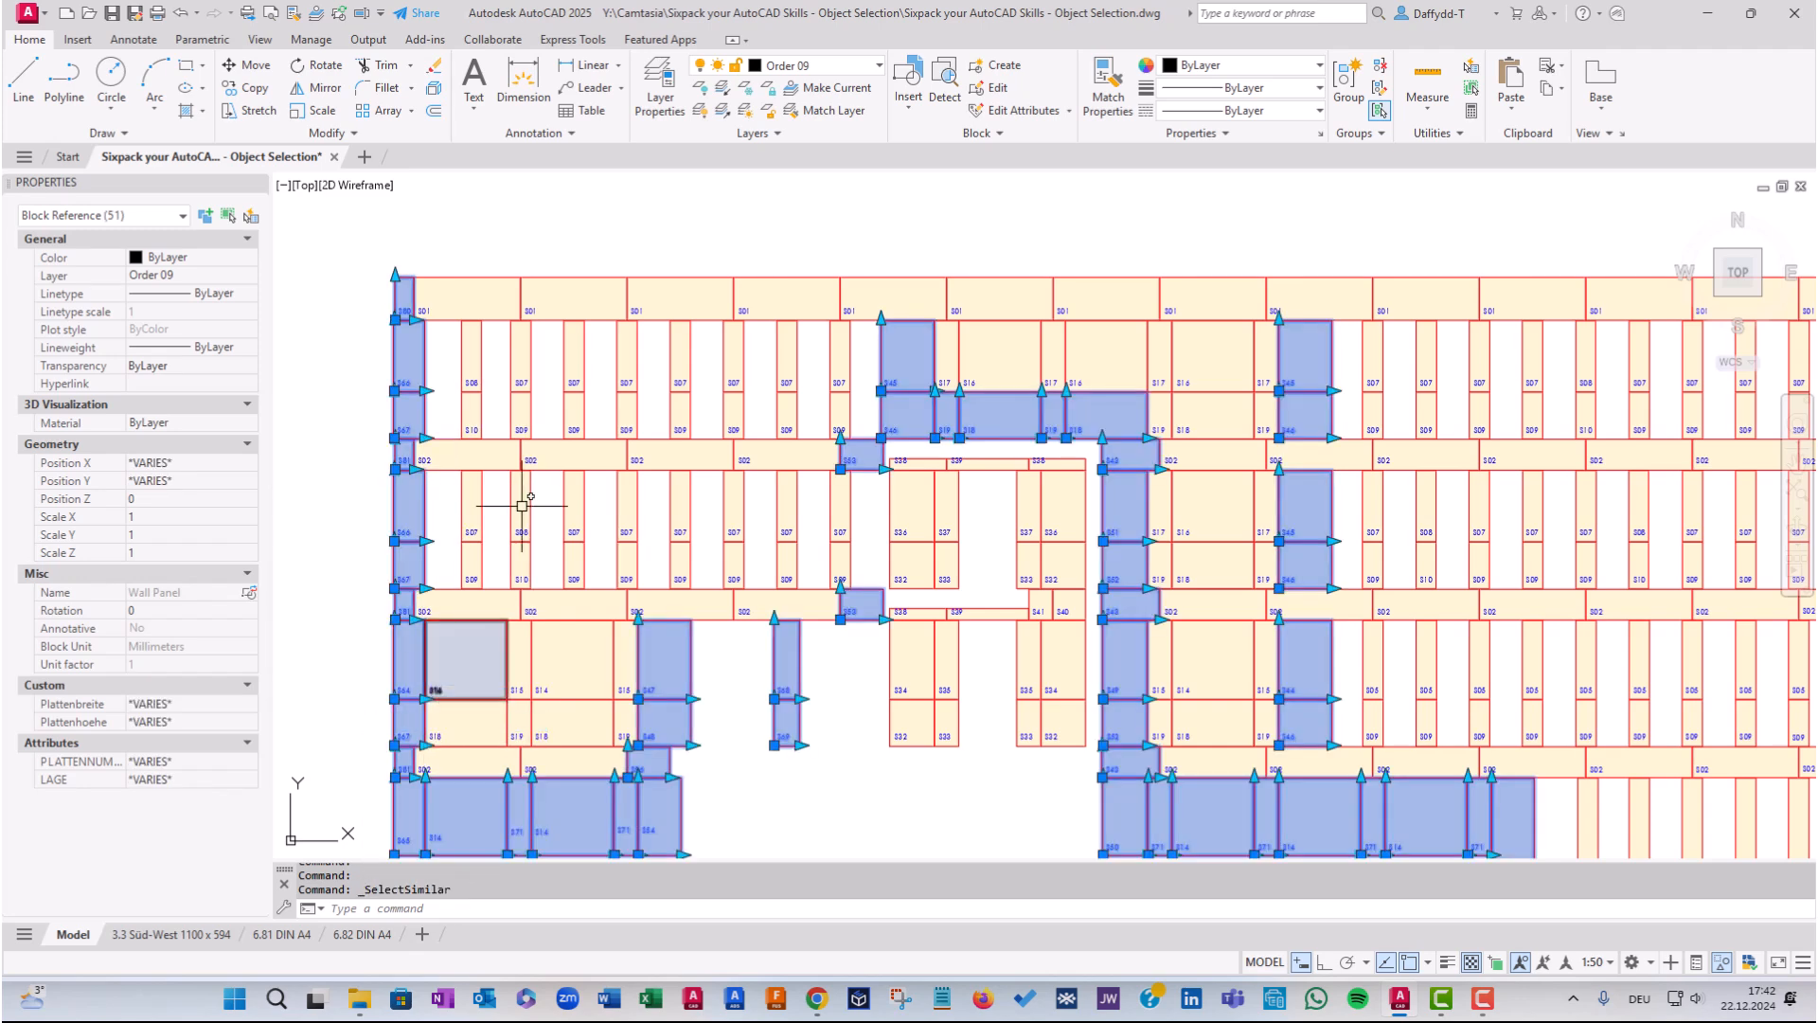
pyautogui.scroll(-2, 488, 379)
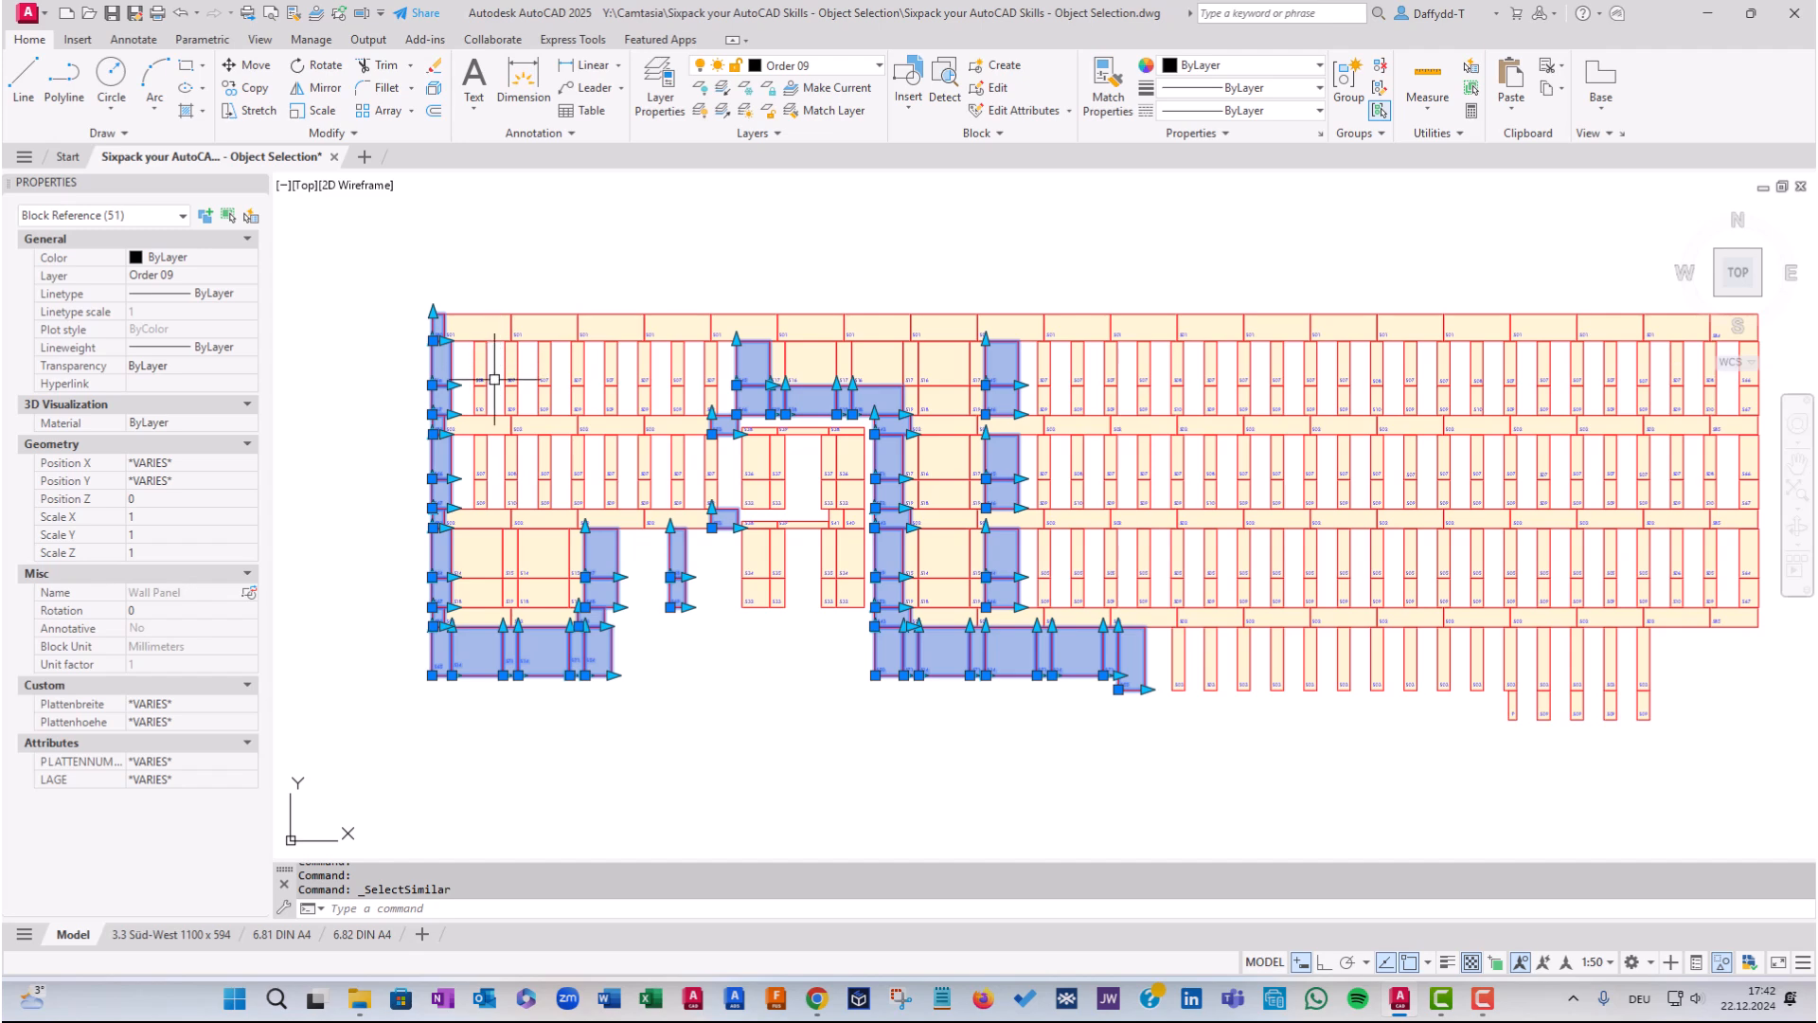
pyautogui.press('Escape')
# Move wall panel S68, the upper part of the isolated narrow pair, to layer Order 10
pyautogui.click(688, 553)
pyautogui.rightClick(708, 557)
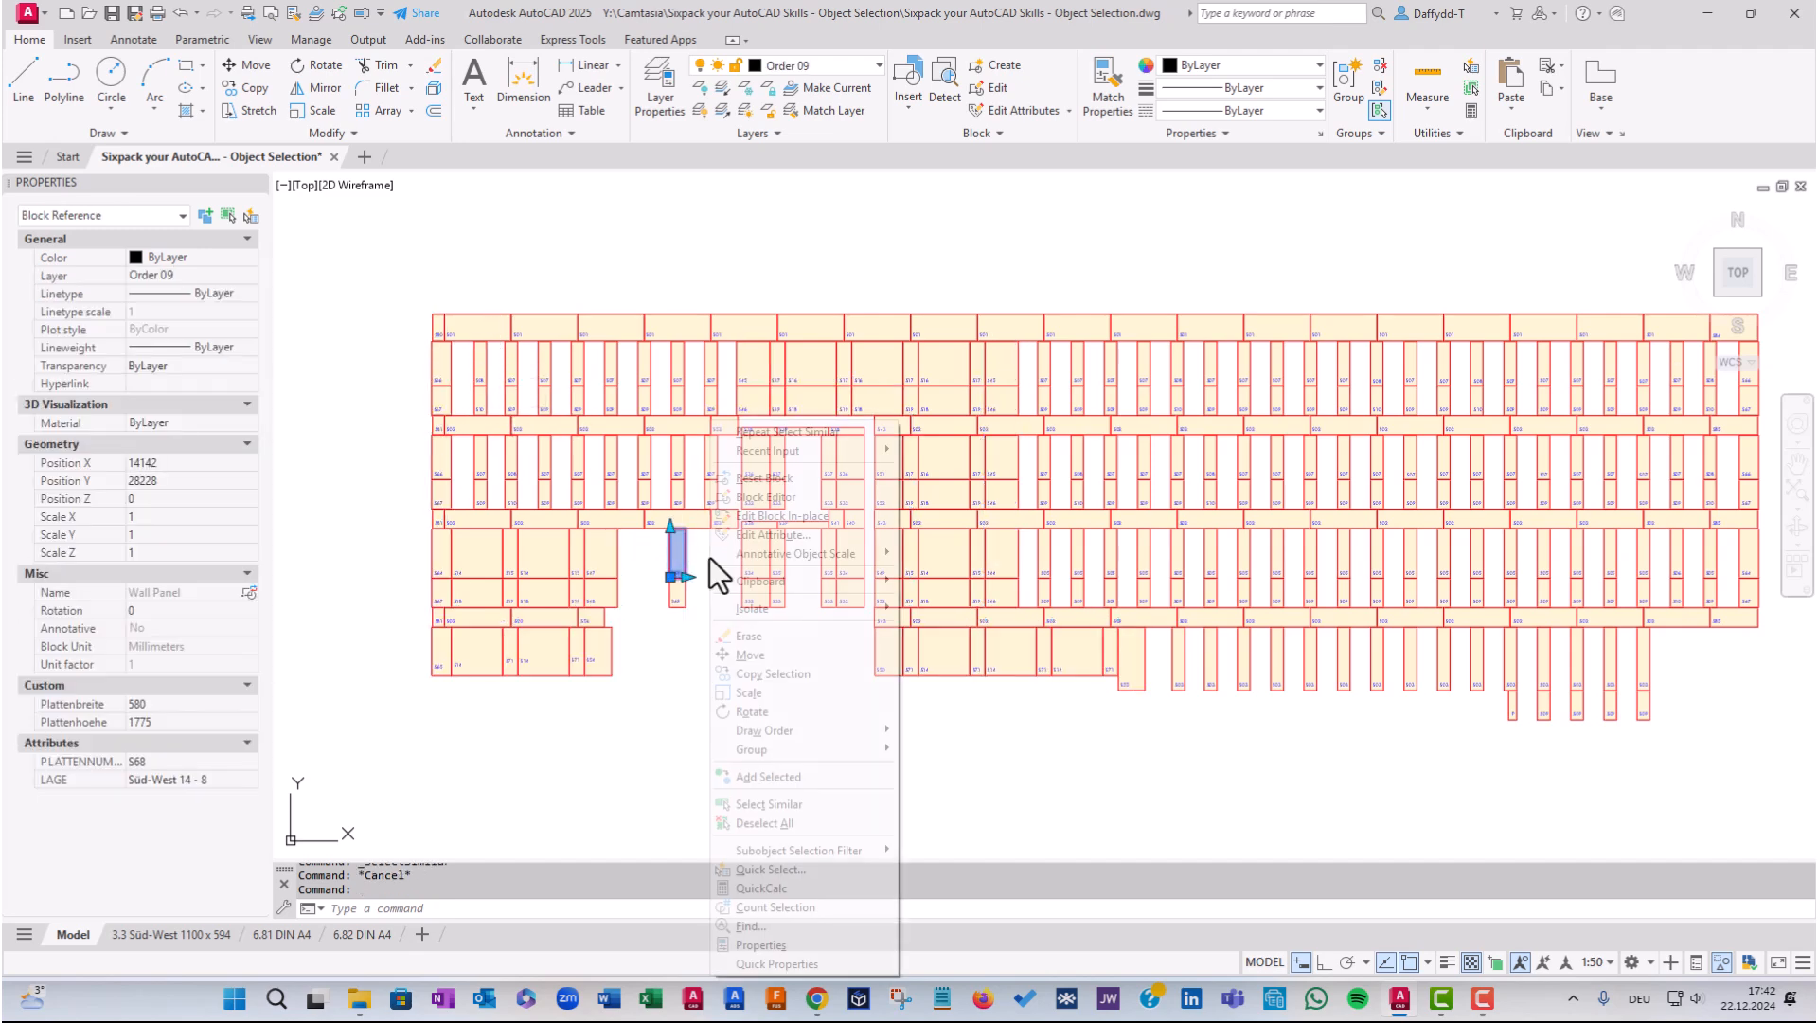
pyautogui.press('Escape')
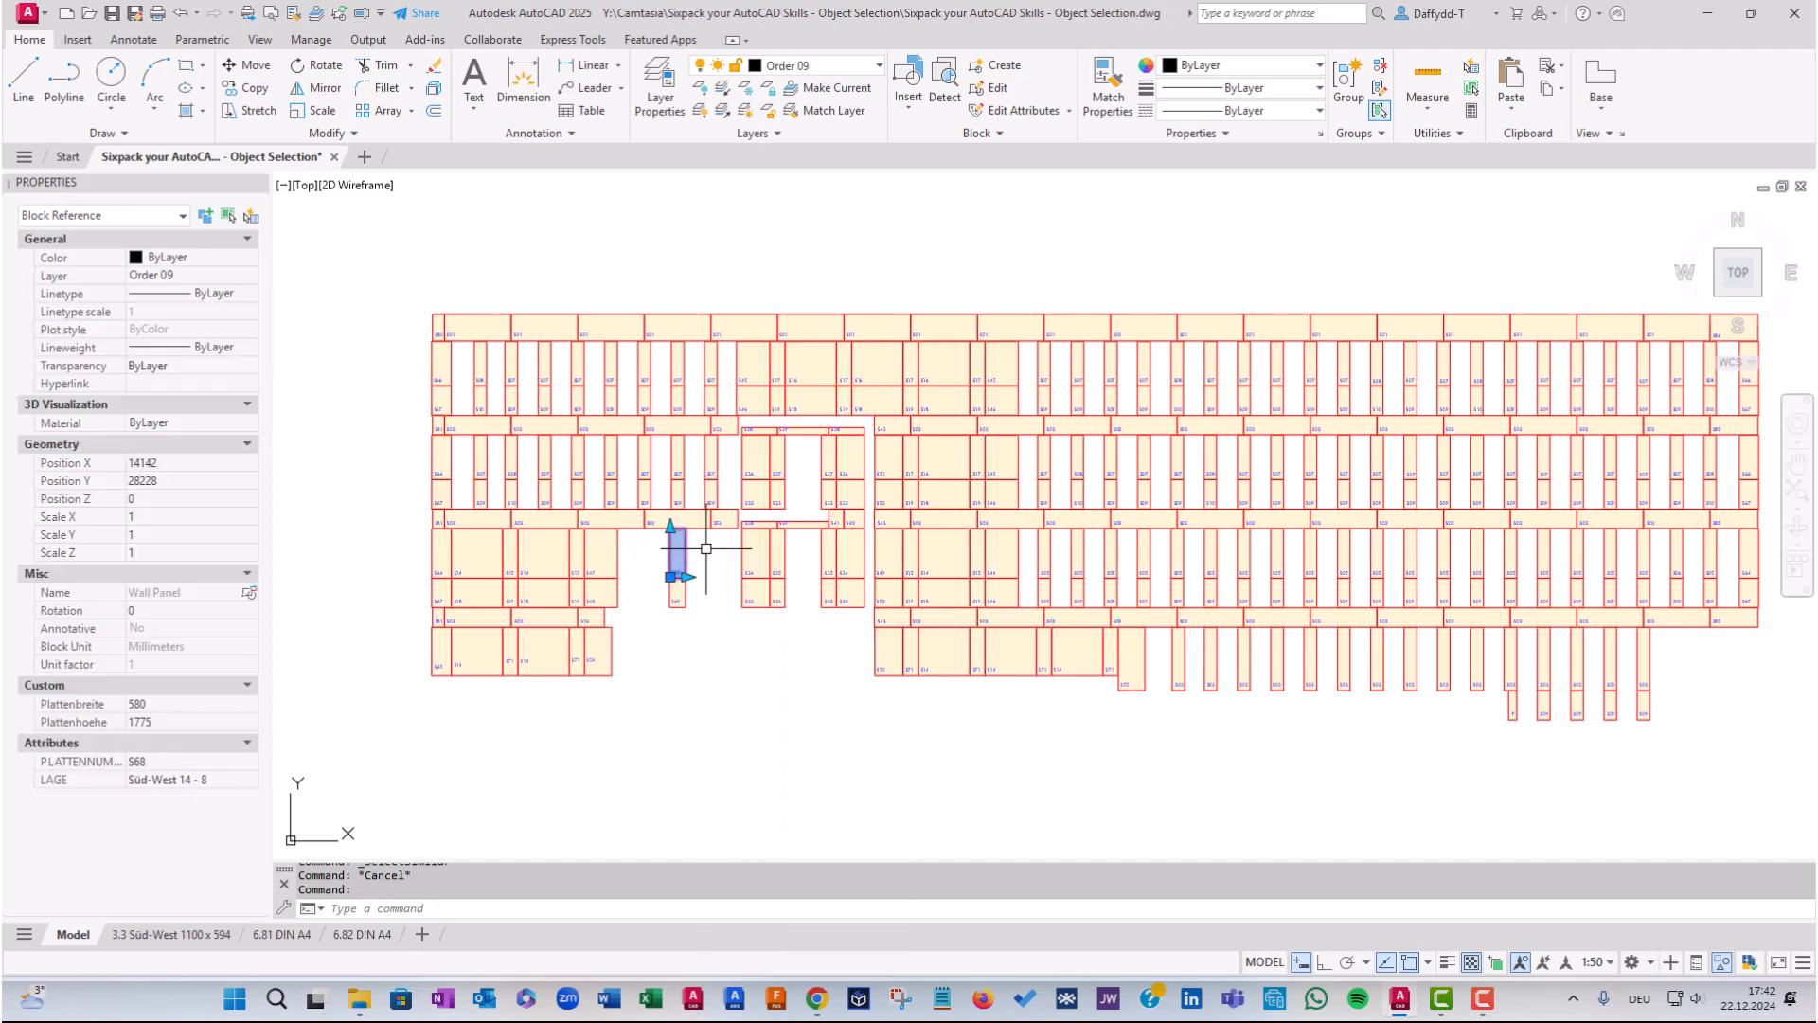
pyautogui.click(198, 275)
pyautogui.click(250, 276)
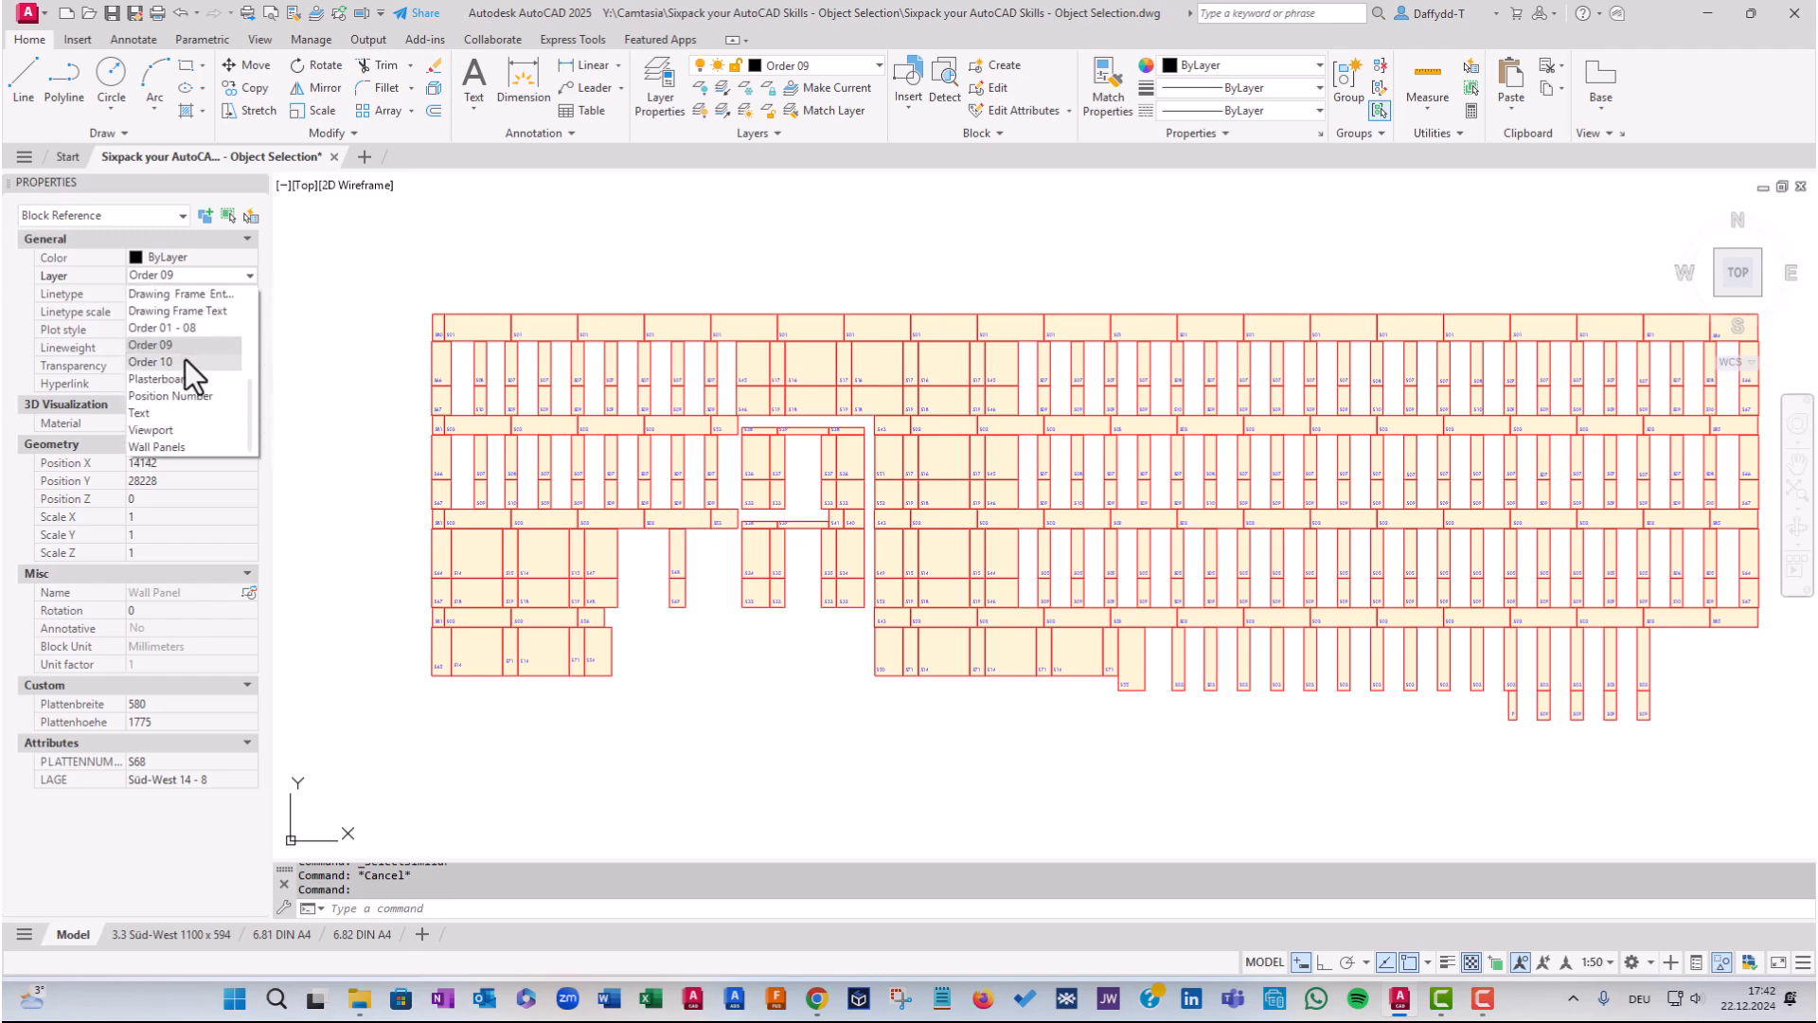
pyautogui.click(185, 360)
pyautogui.press('Escape')
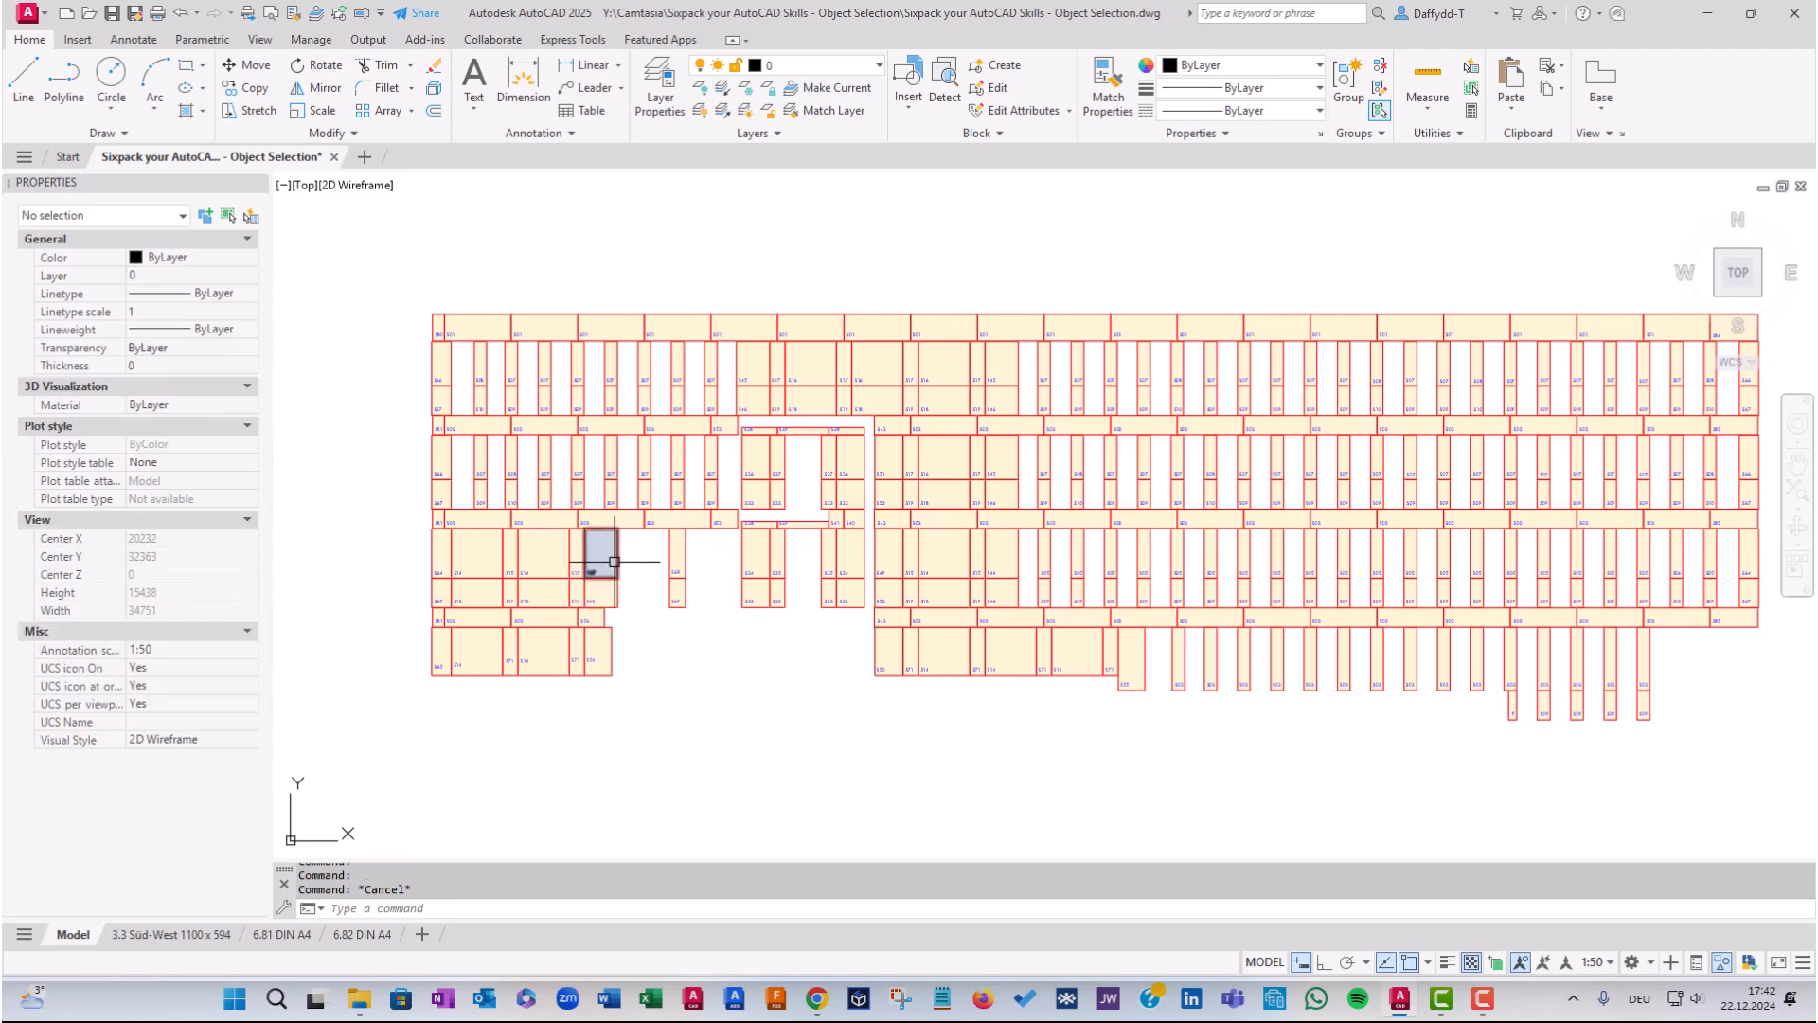
# Use Select Similar on wall panel S66 again to check whether panel S68 is still included
pyautogui.click(452, 368)
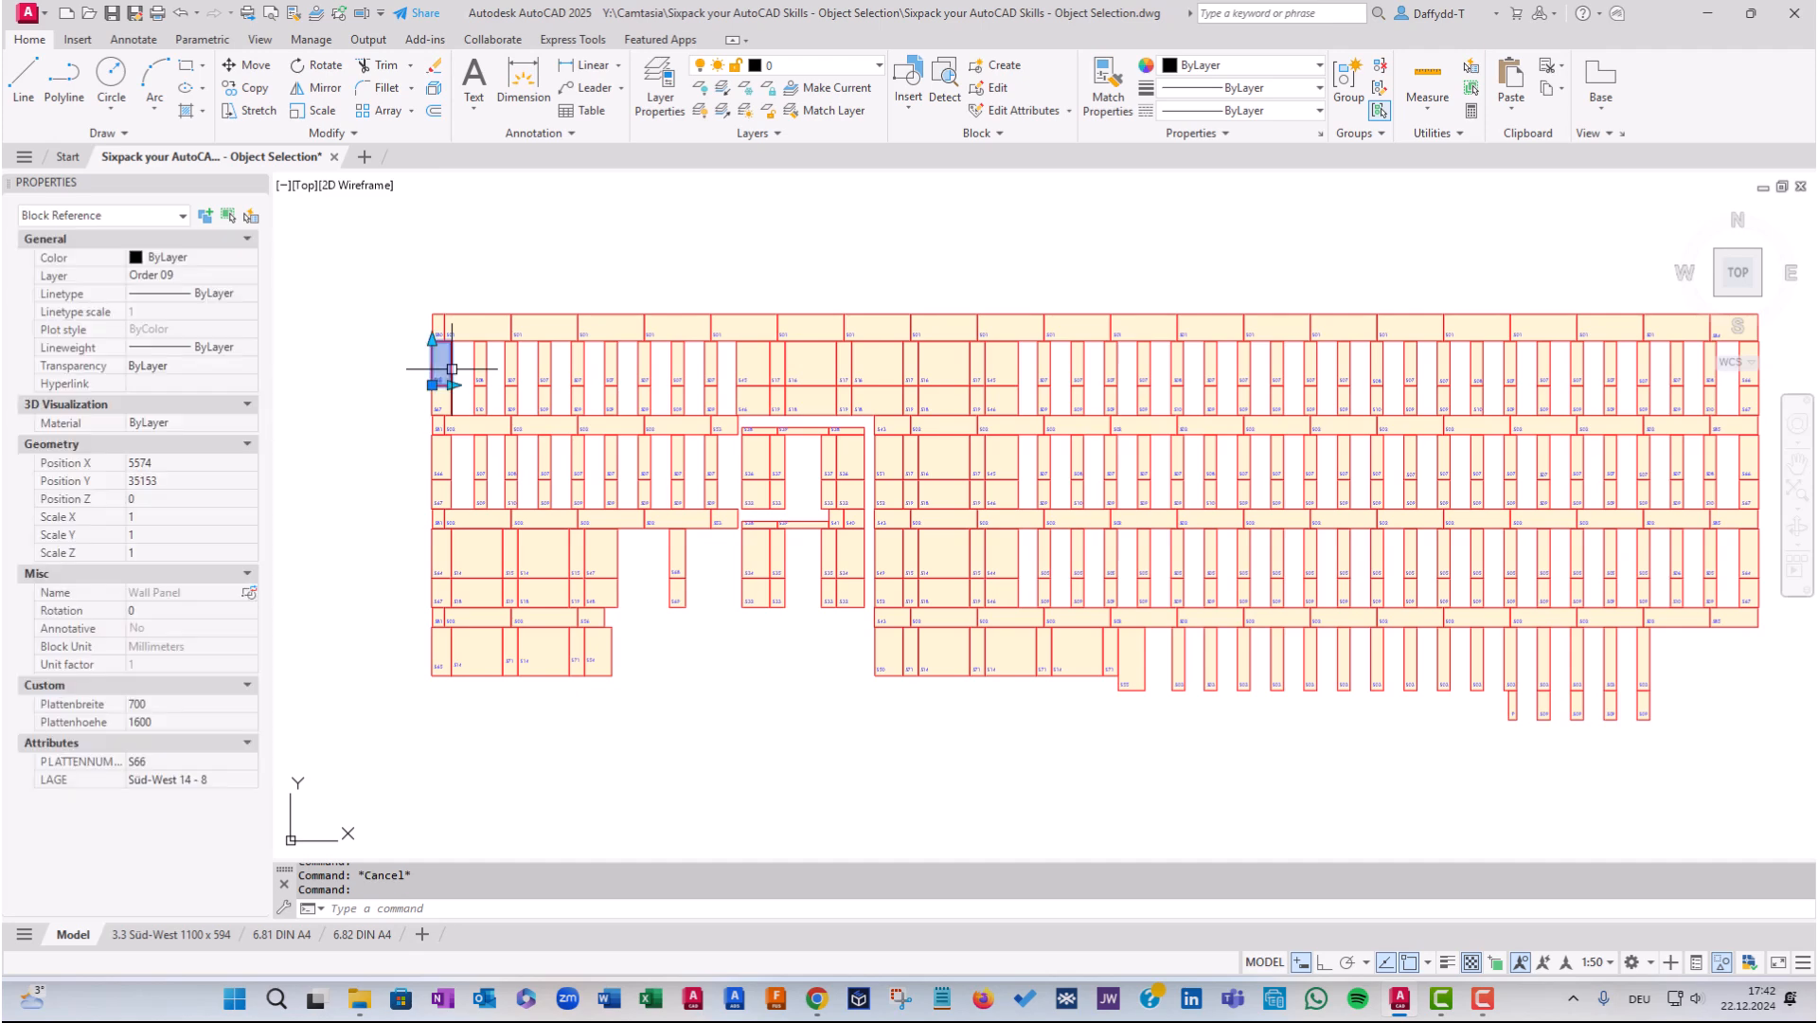
pyautogui.rightClick(451, 369)
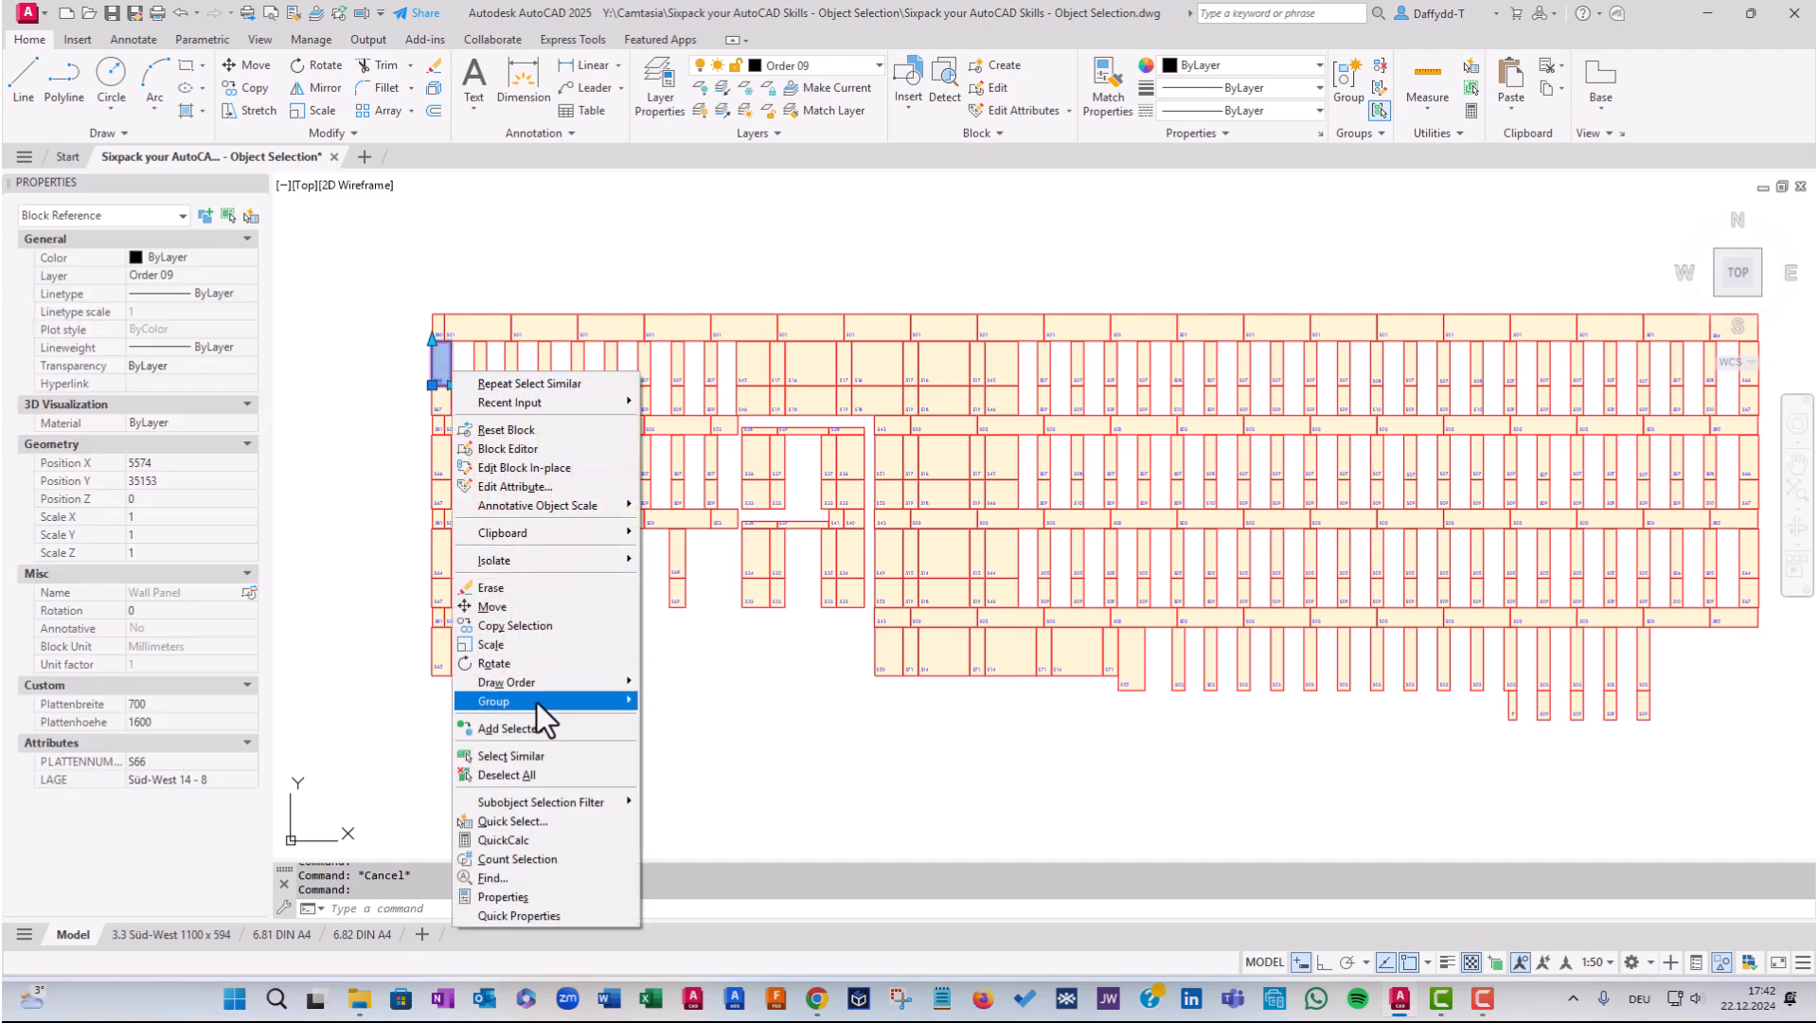
pyautogui.click(521, 755)
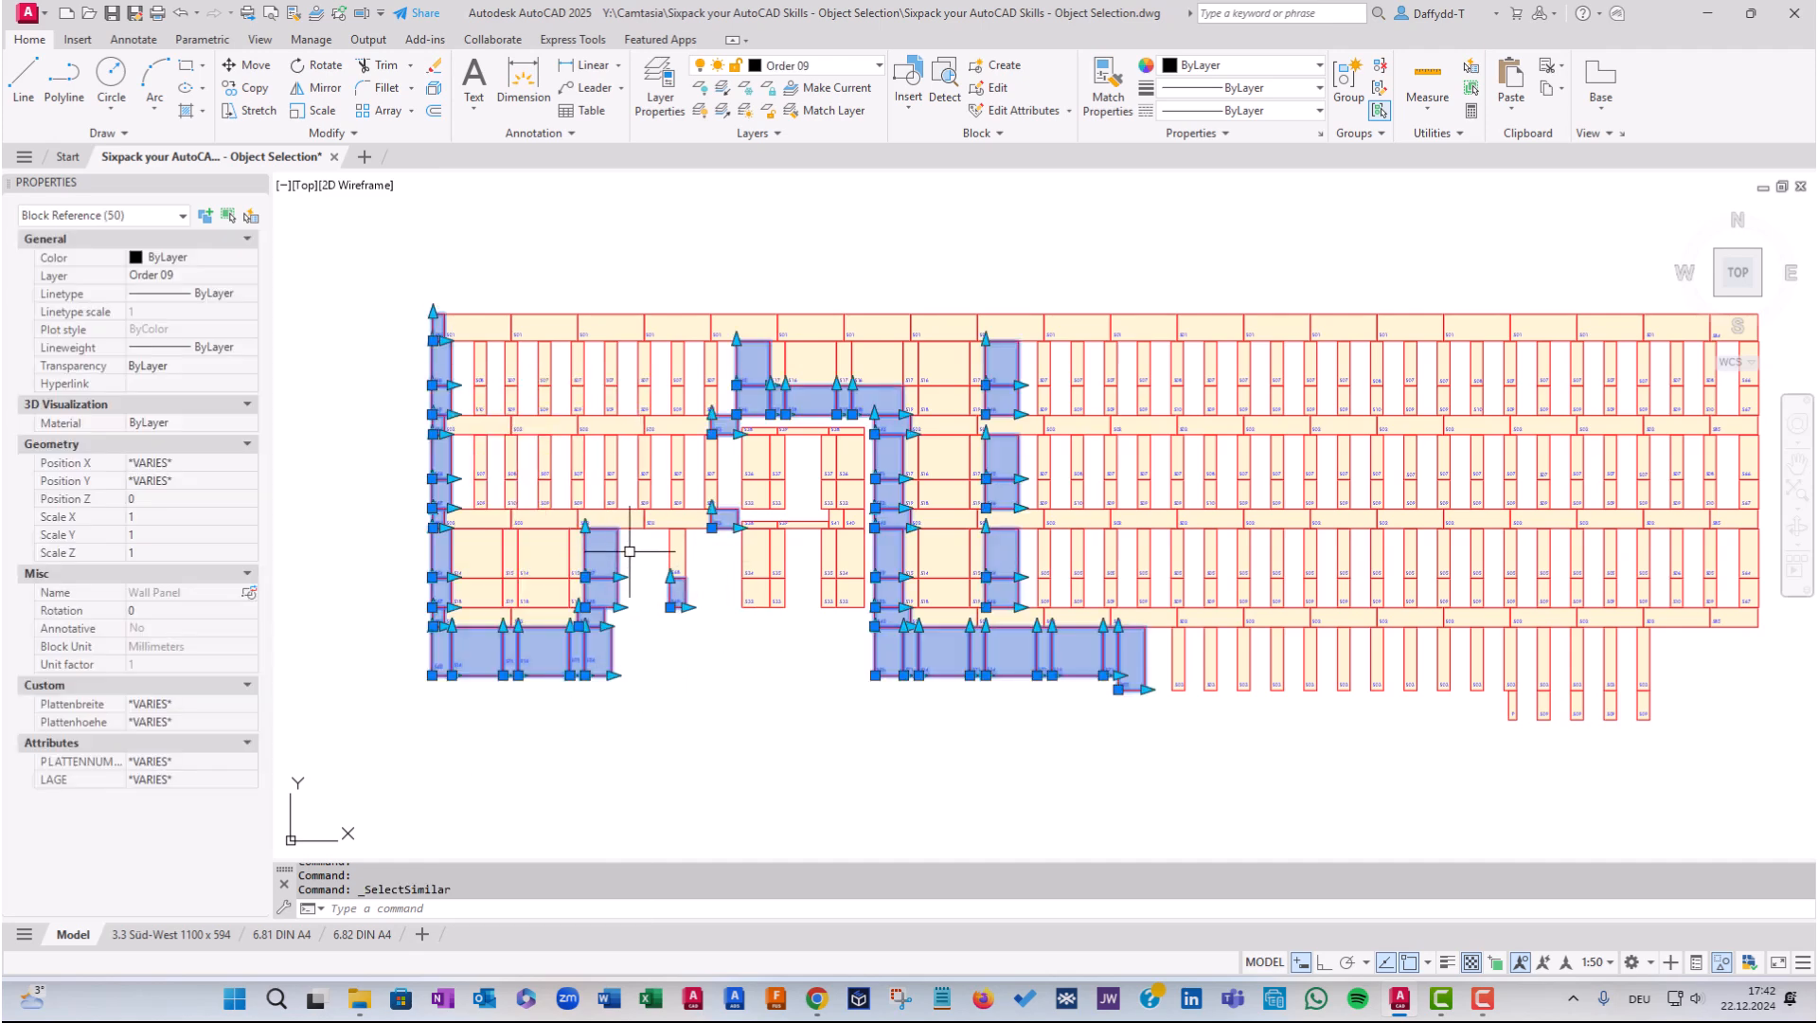
# Match the properties of panel S68 to those of the panel directly beneath it
pyautogui.click(1112, 99)
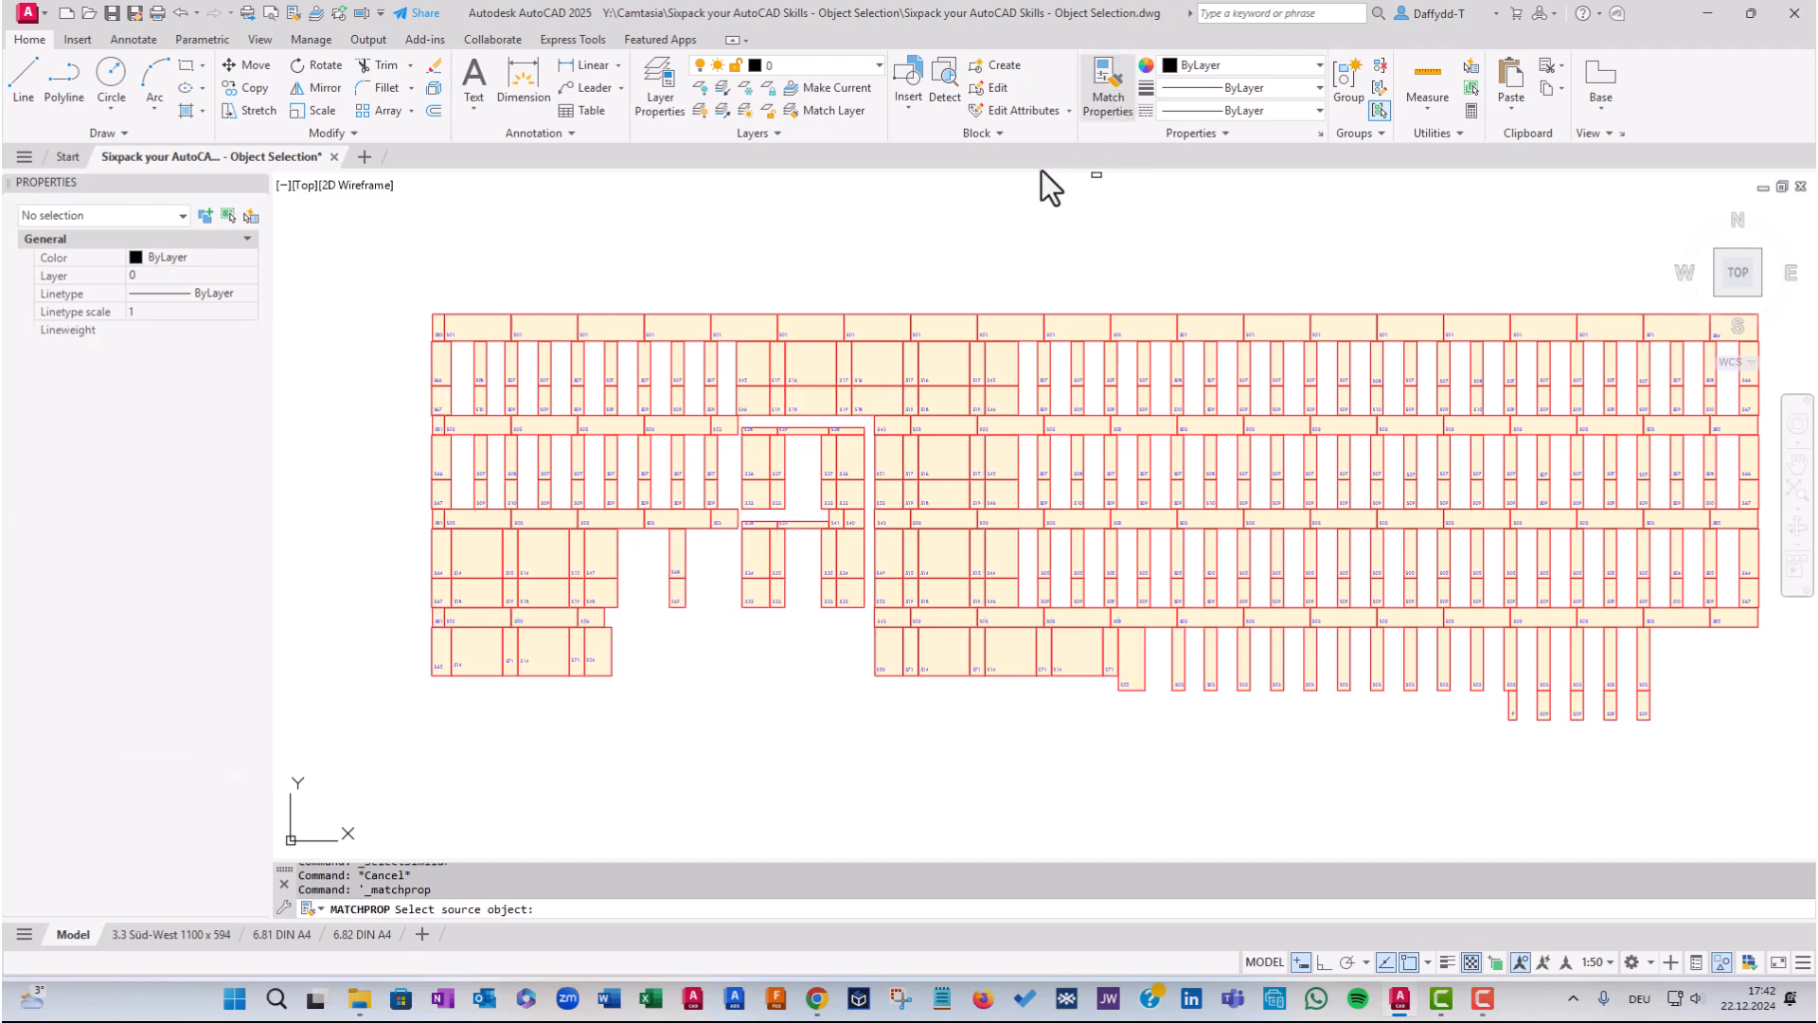
pyautogui.click(677, 582)
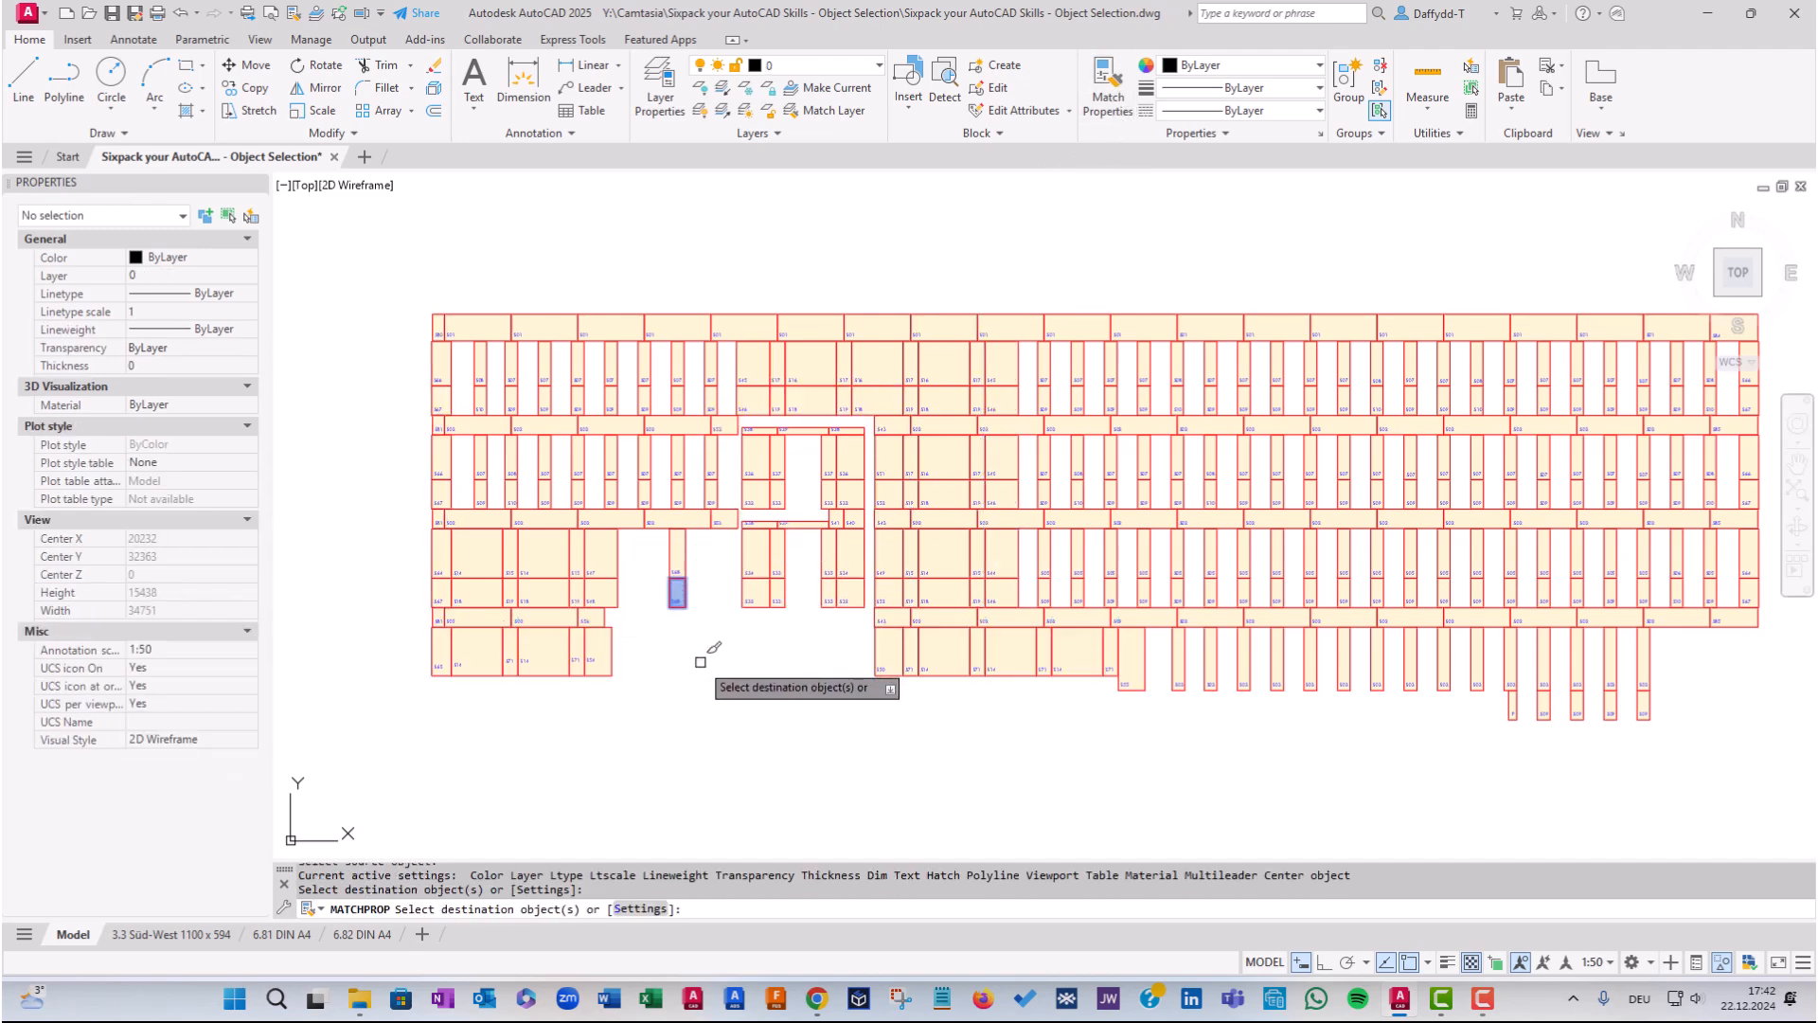
pyautogui.press('Escape')
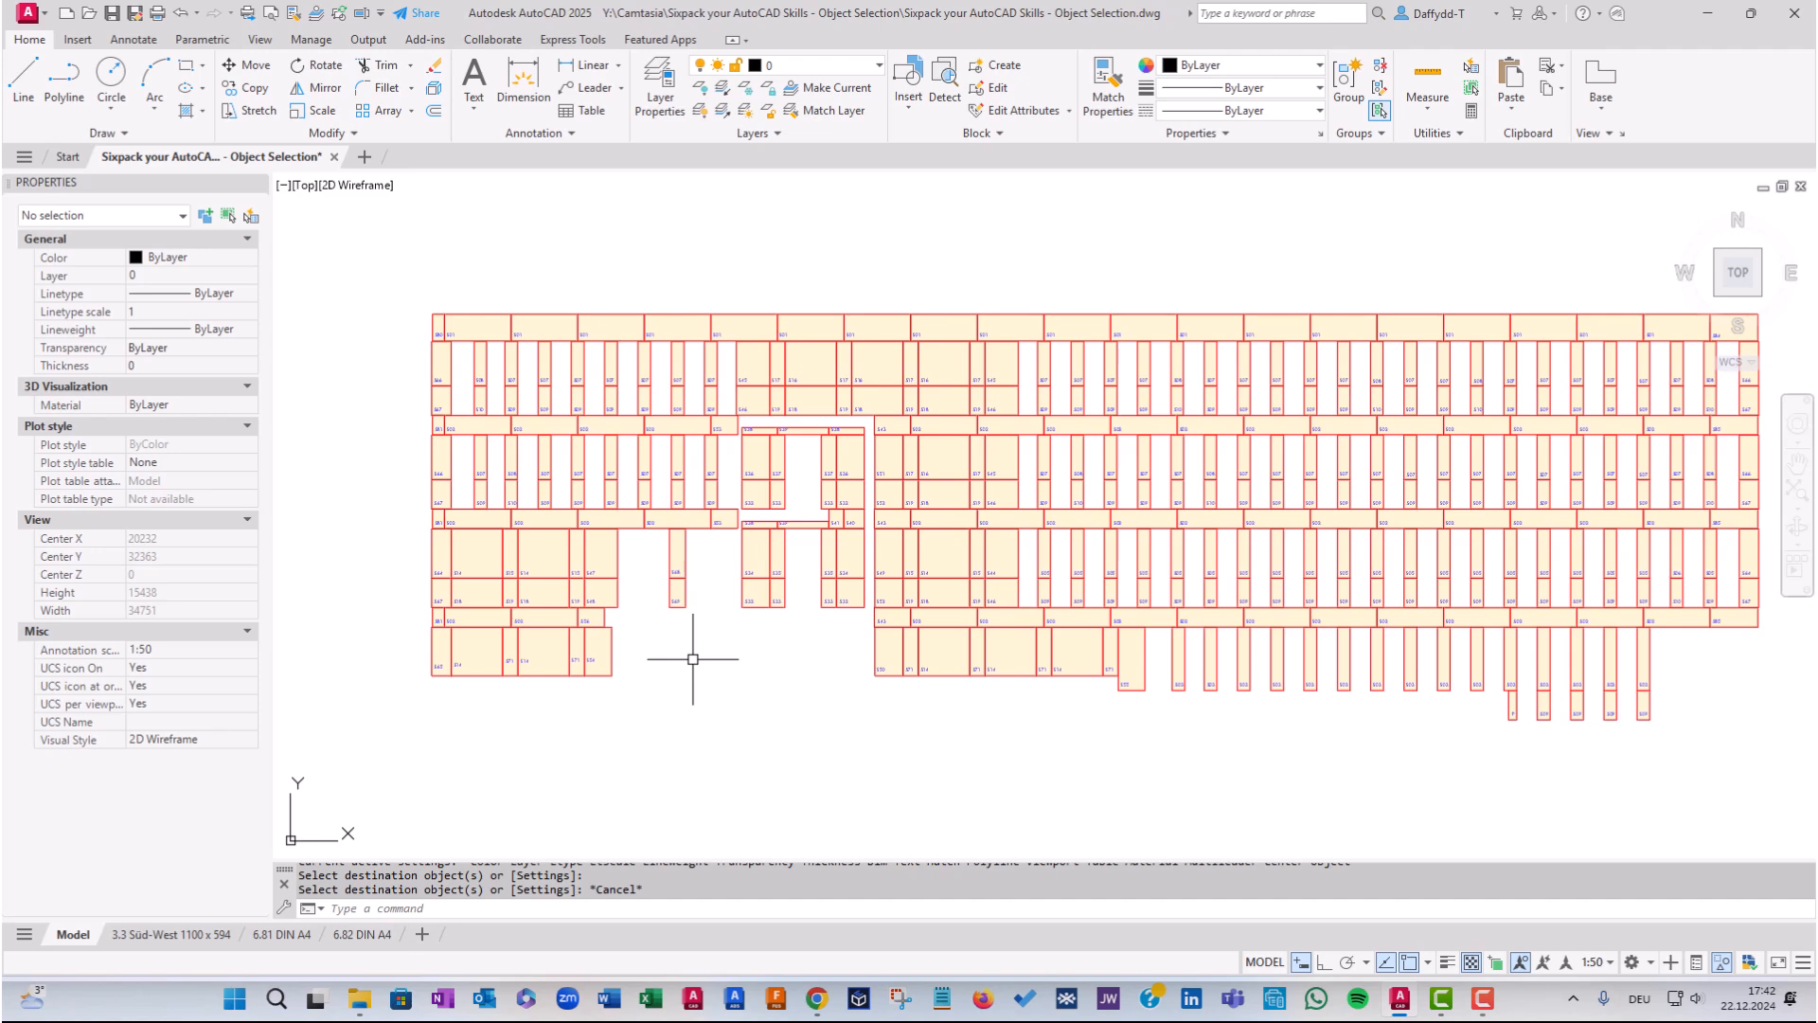
# Configure Select Similar to ignore the Layer criterion and compare objects by Name only
pyautogui.rightClick(693, 659)
pyautogui.moveTo(816, 339)
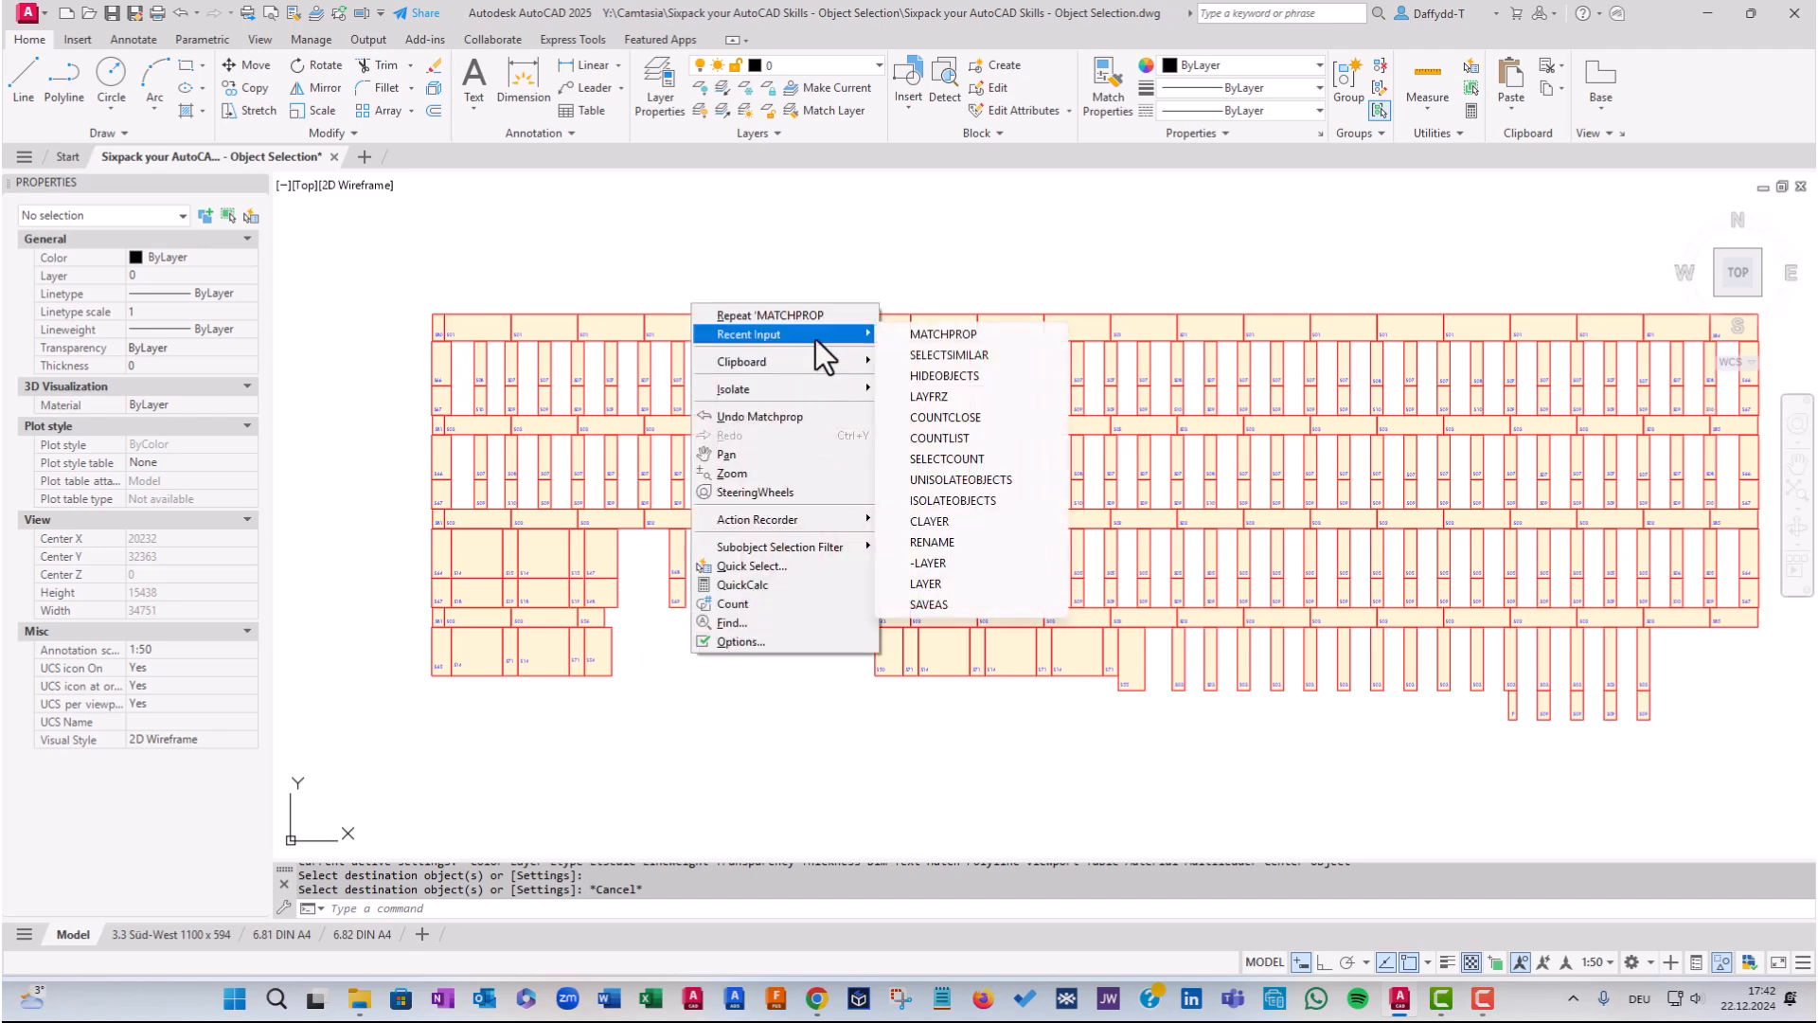
pyautogui.click(935, 356)
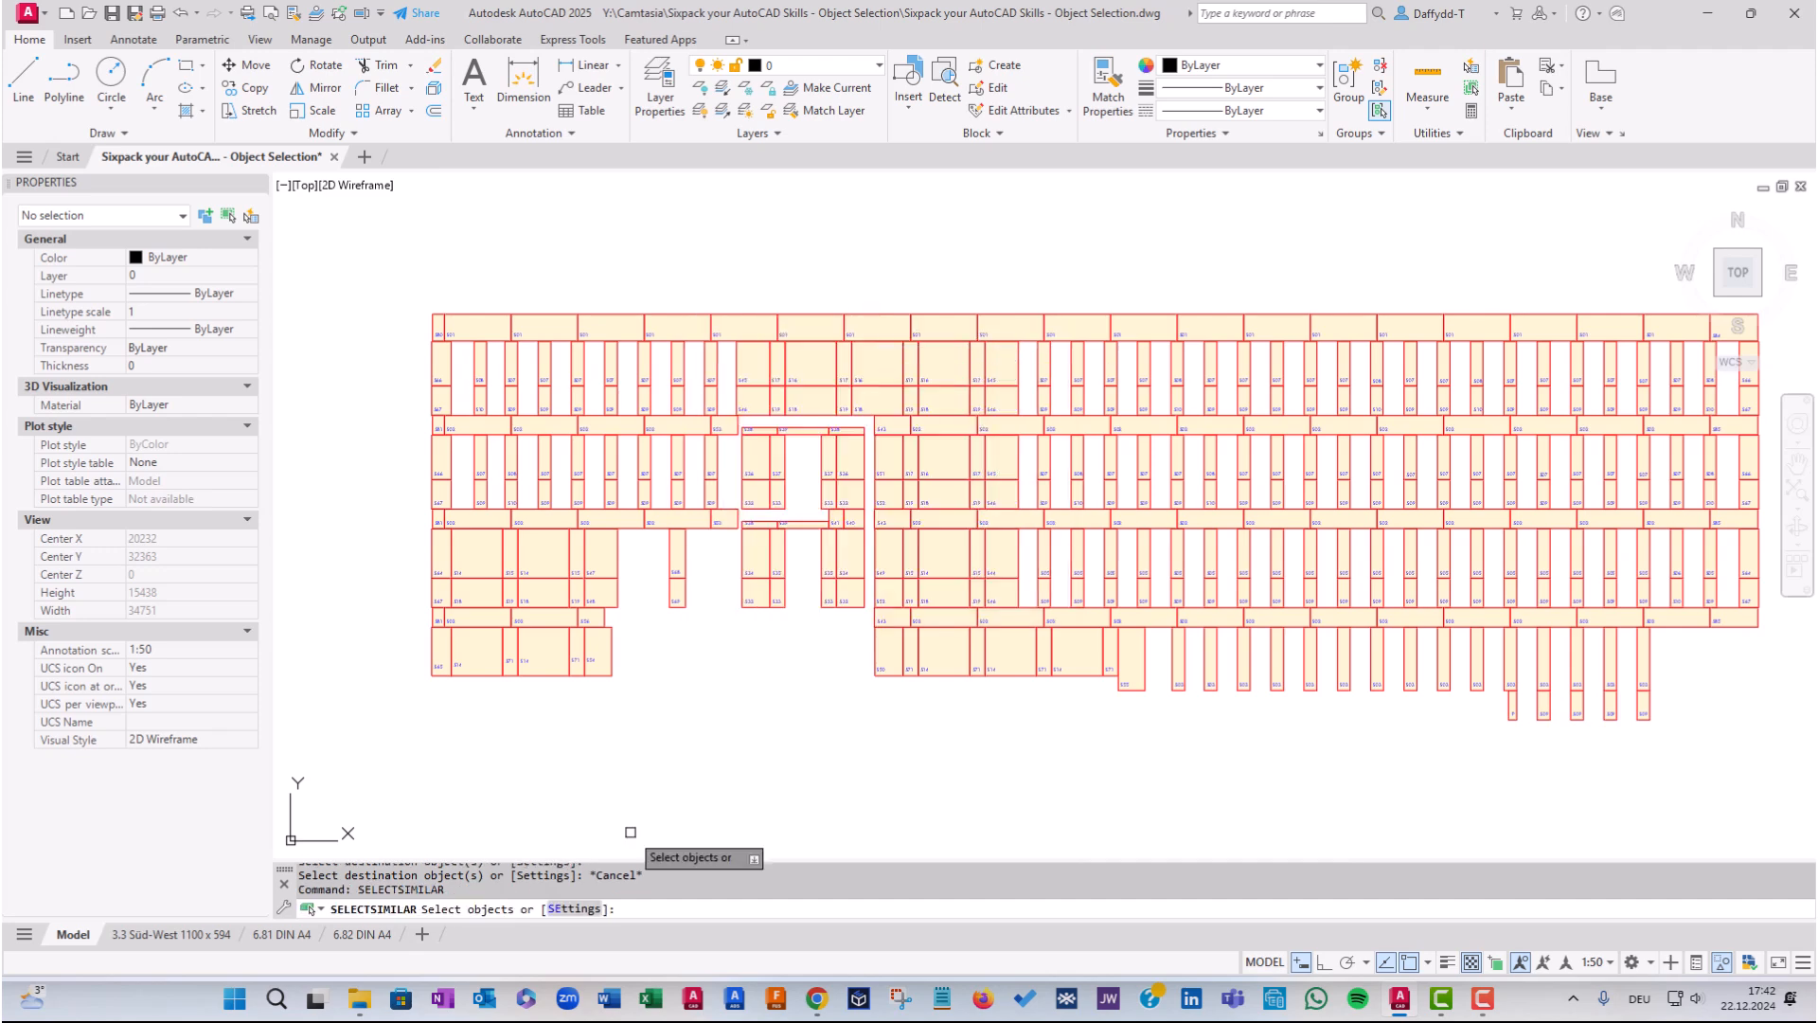
pyautogui.click(572, 910)
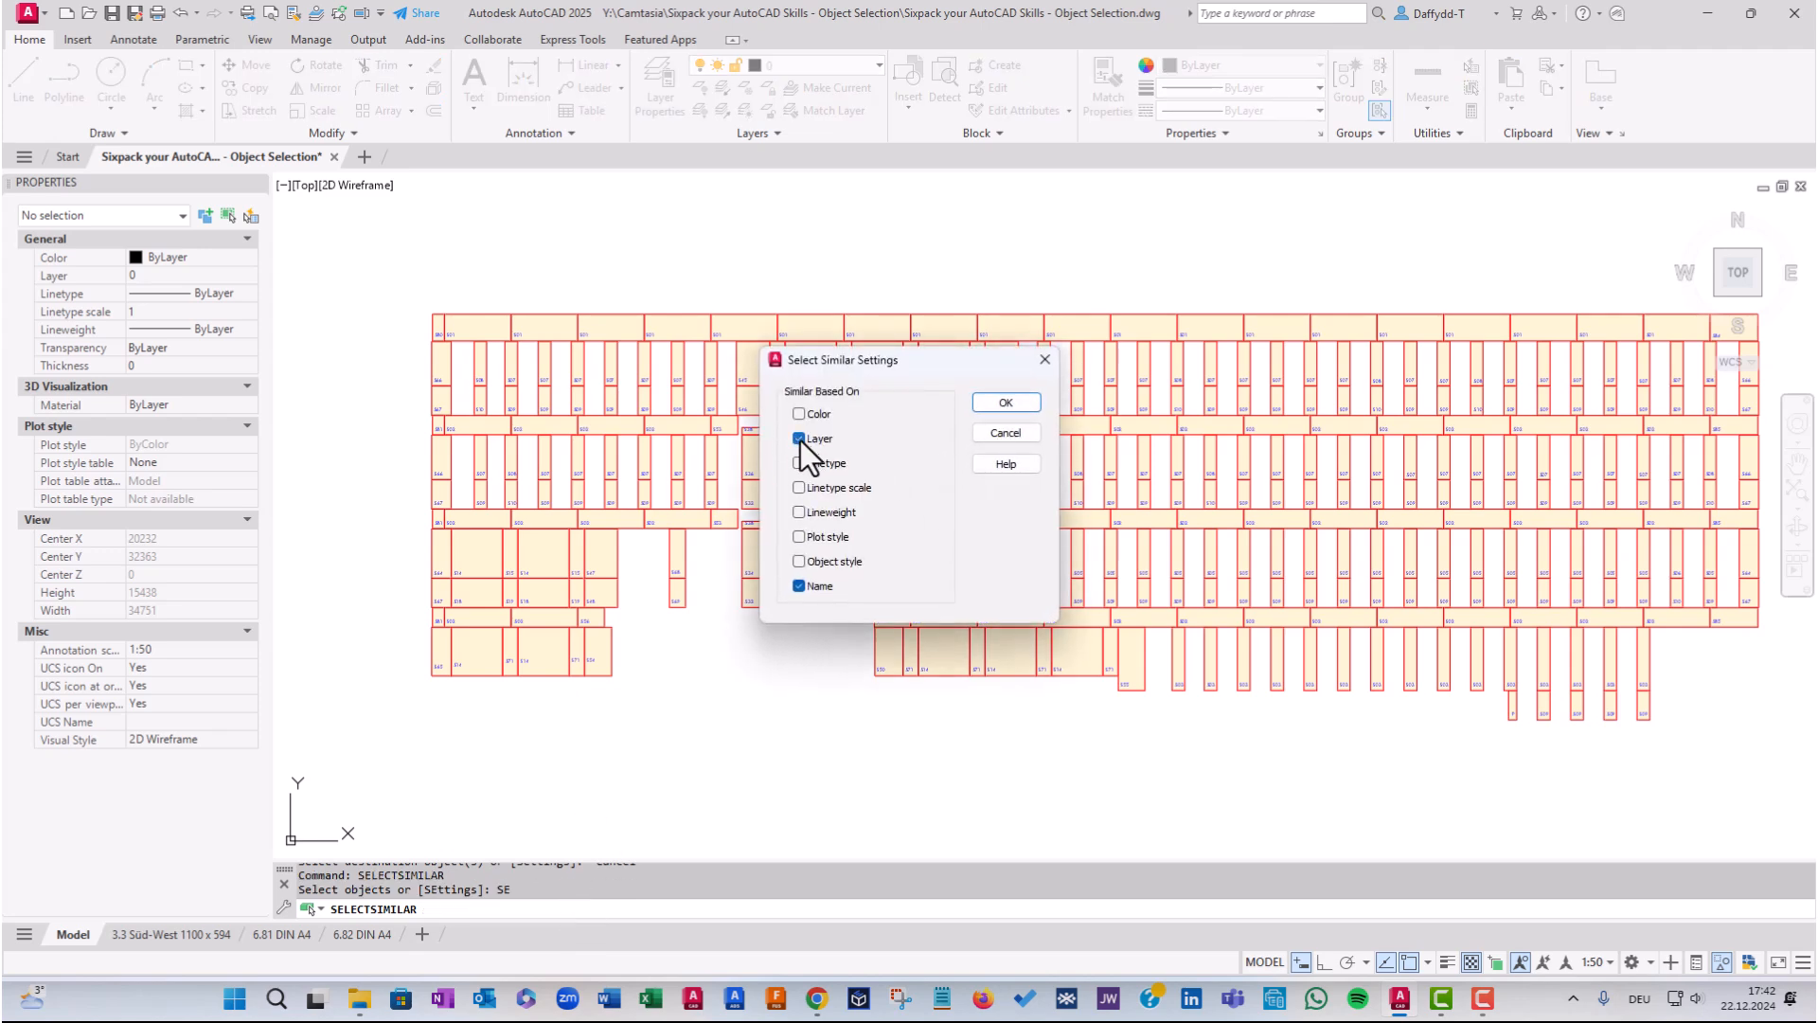
pyautogui.click(1006, 405)
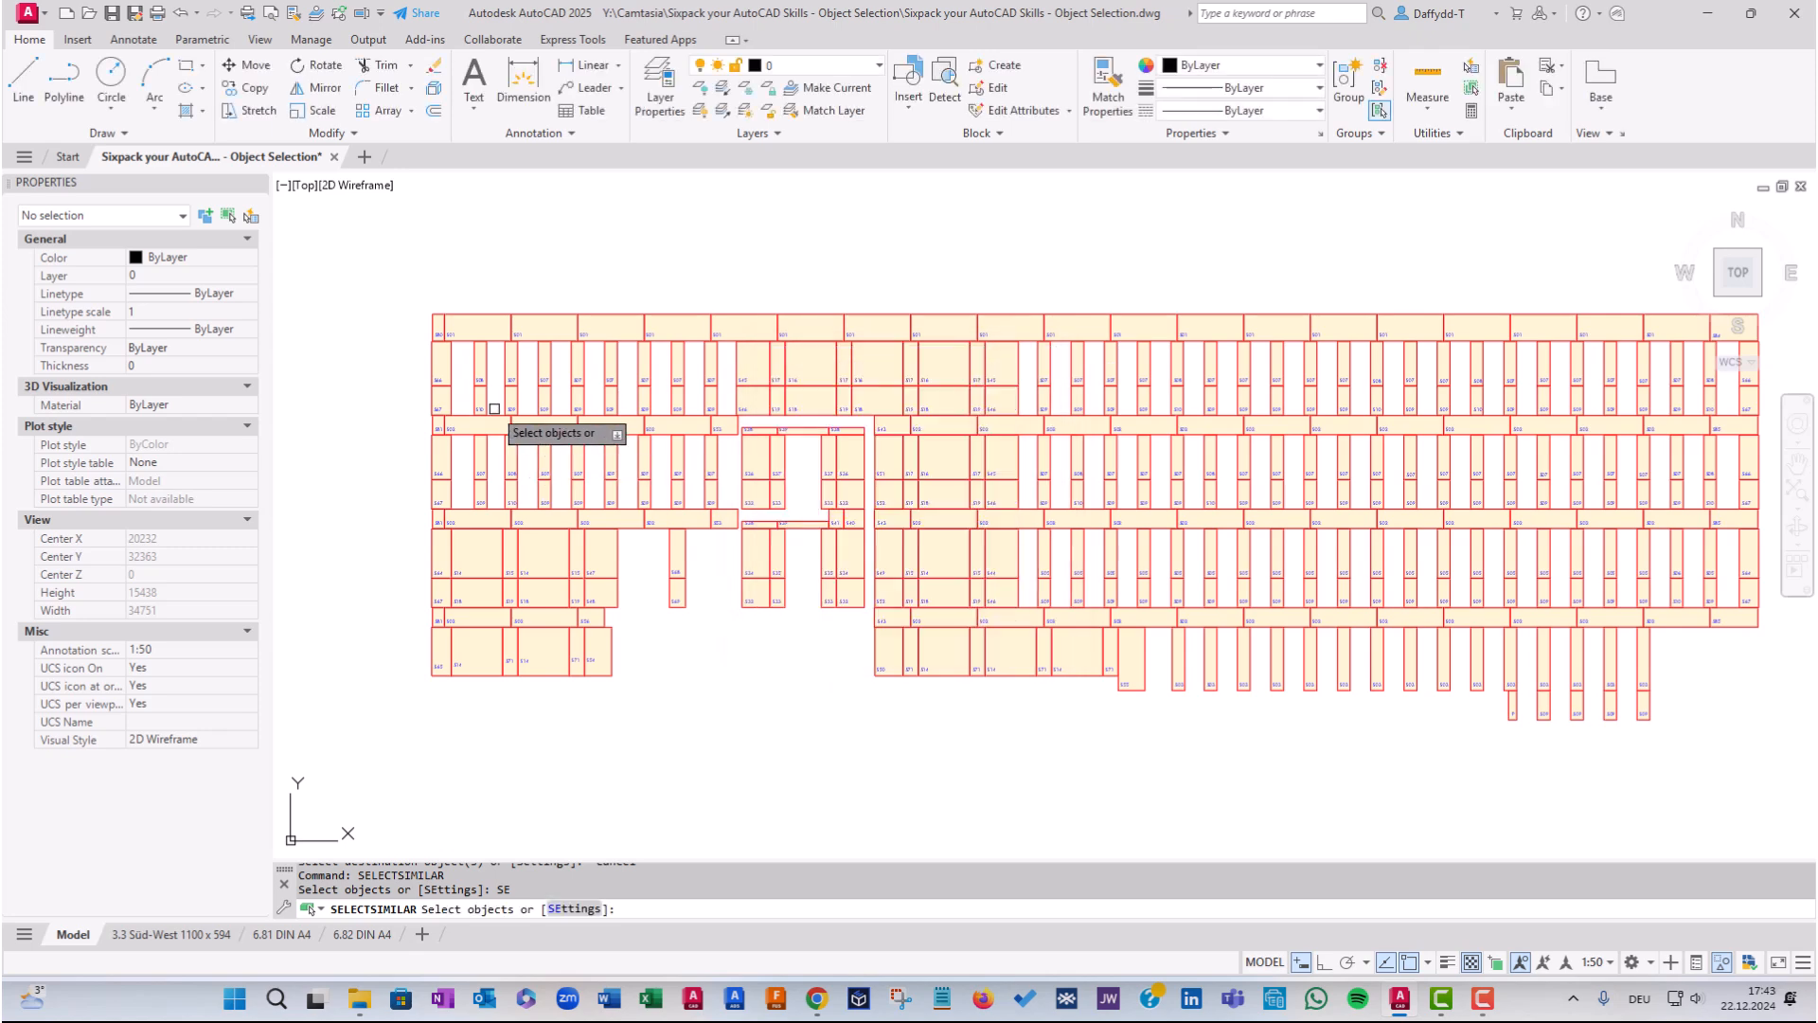
# Use Select Similar on panel S66 to check the Wall Panel blocks matched across all layers, and clear the selection
pyautogui.click(440, 365)
pyautogui.rightClick(456, 373)
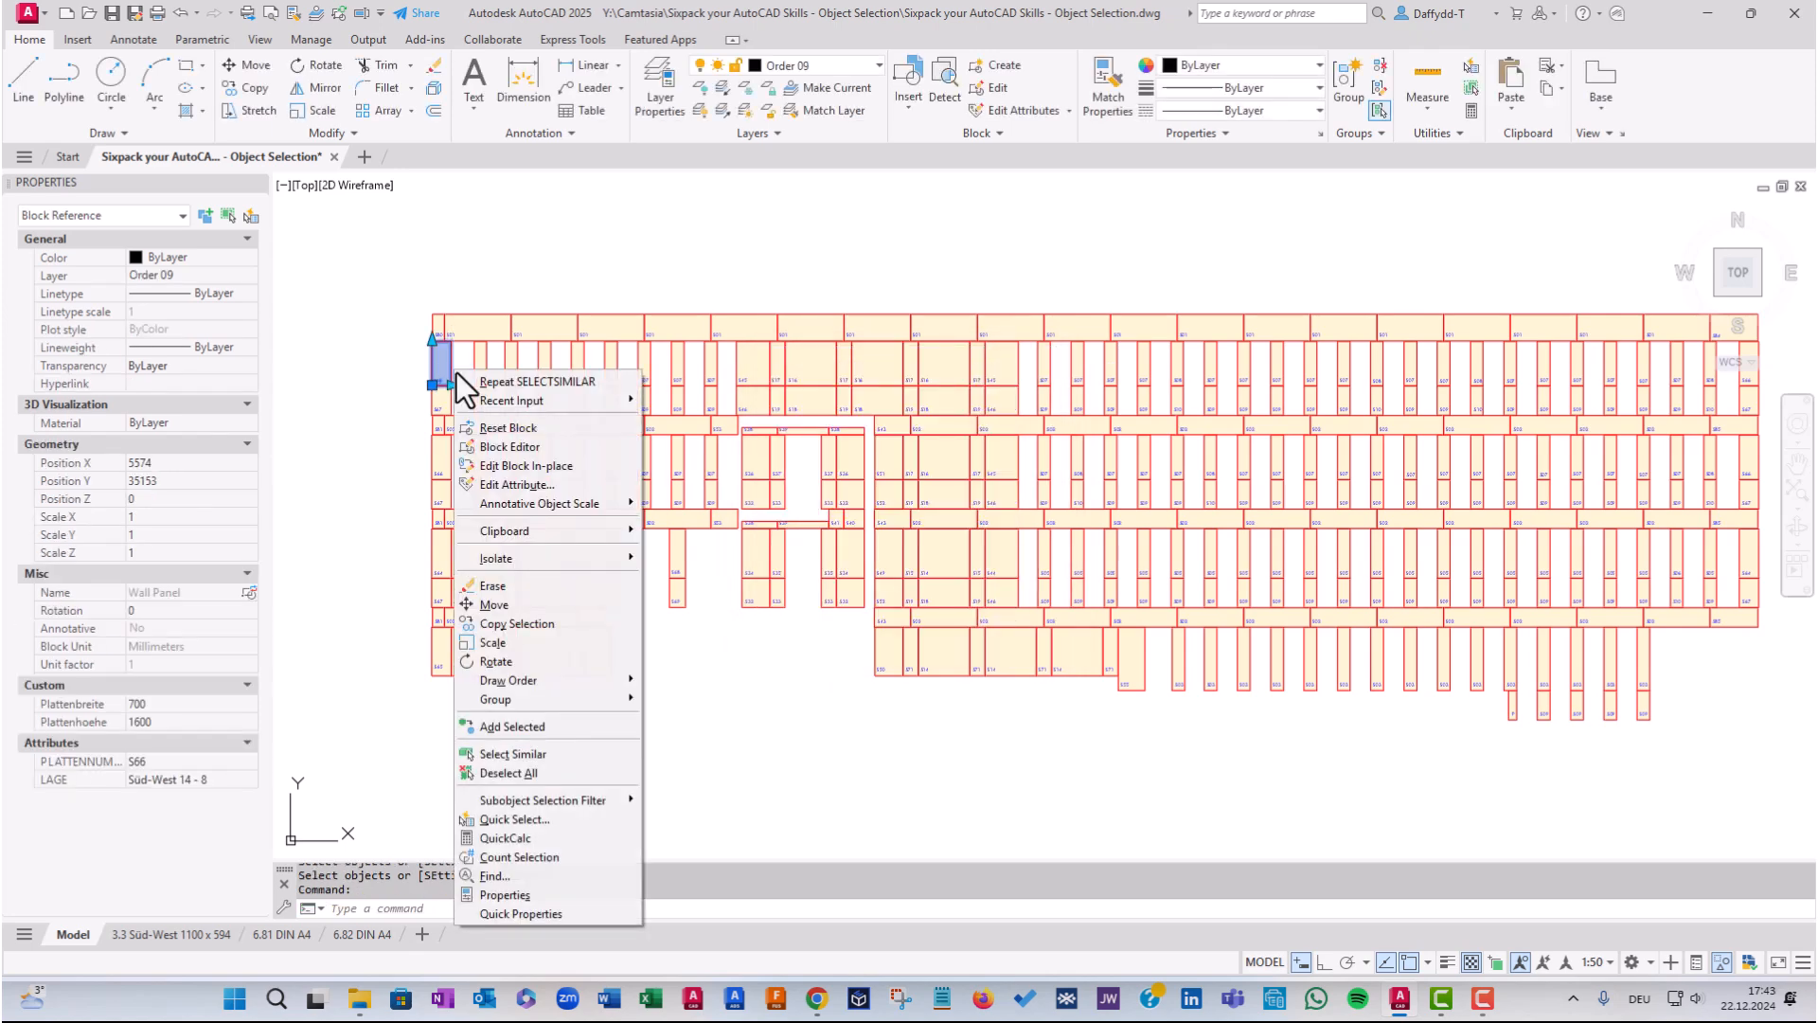
pyautogui.click(546, 758)
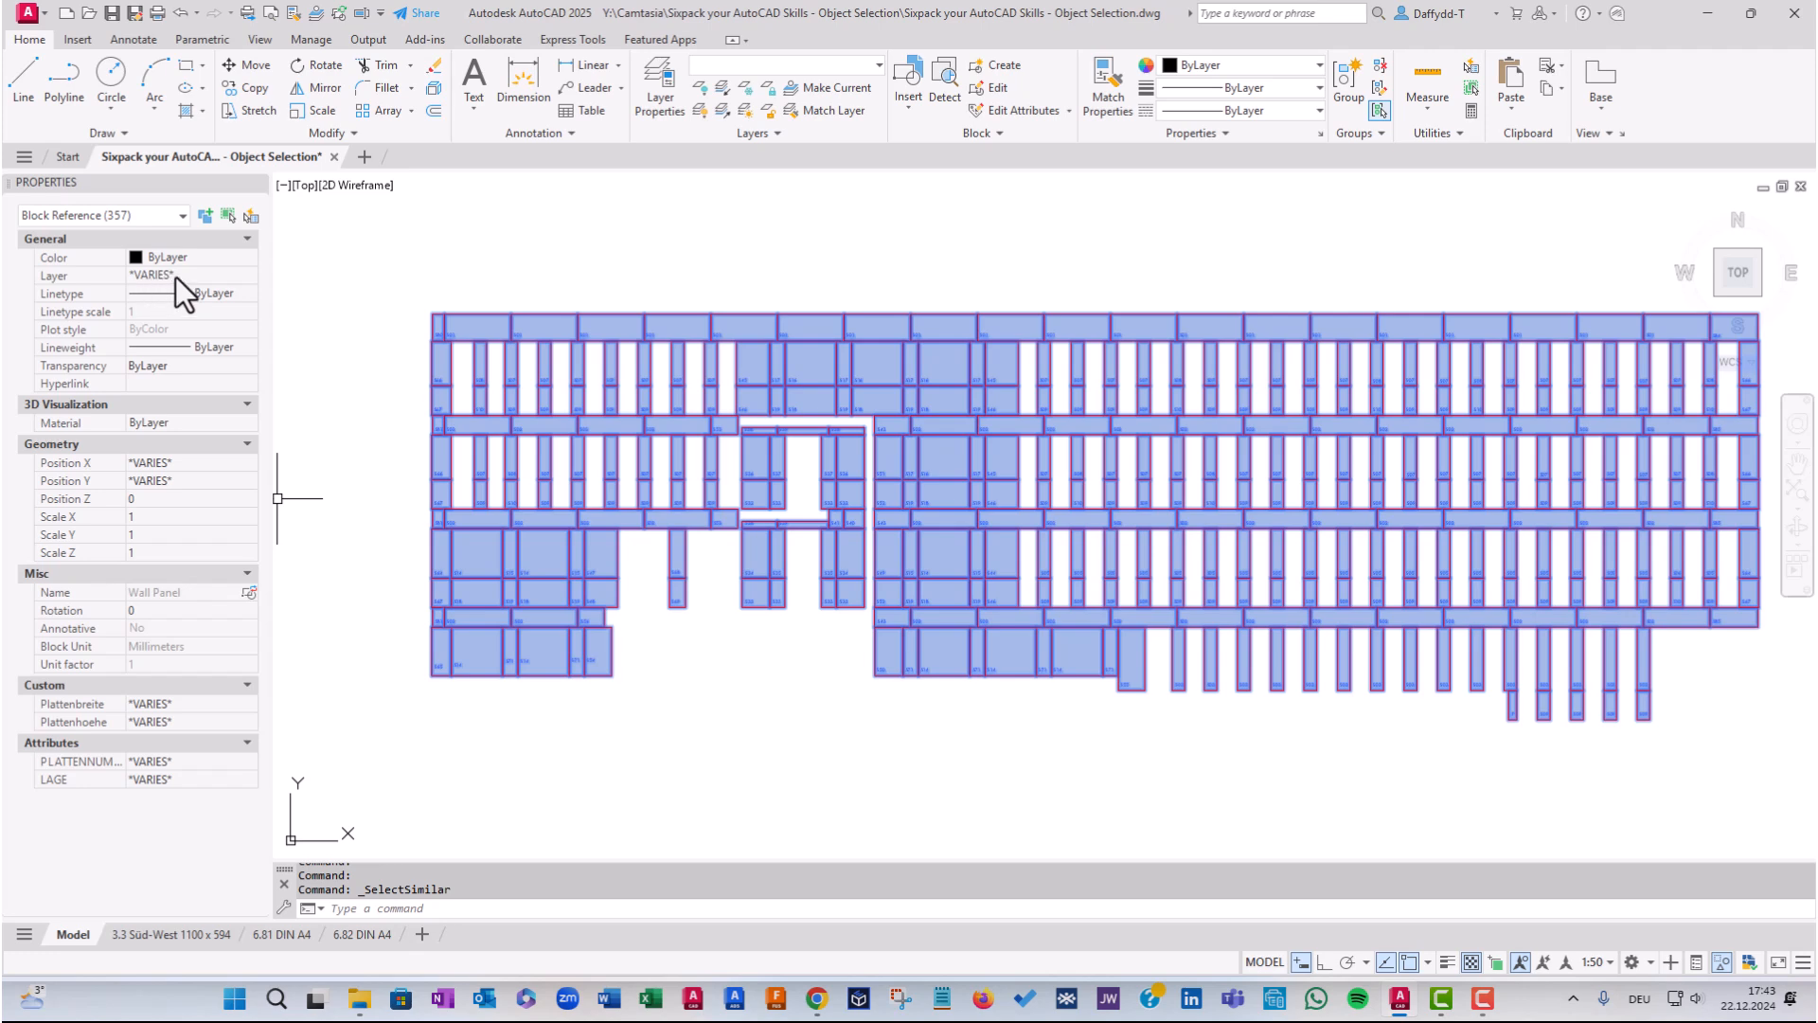
pyautogui.press('Escape')
# Review the Layer and Name criteria in the Select Similar settings and leave them without saving
pyautogui.rightClick(701, 293)
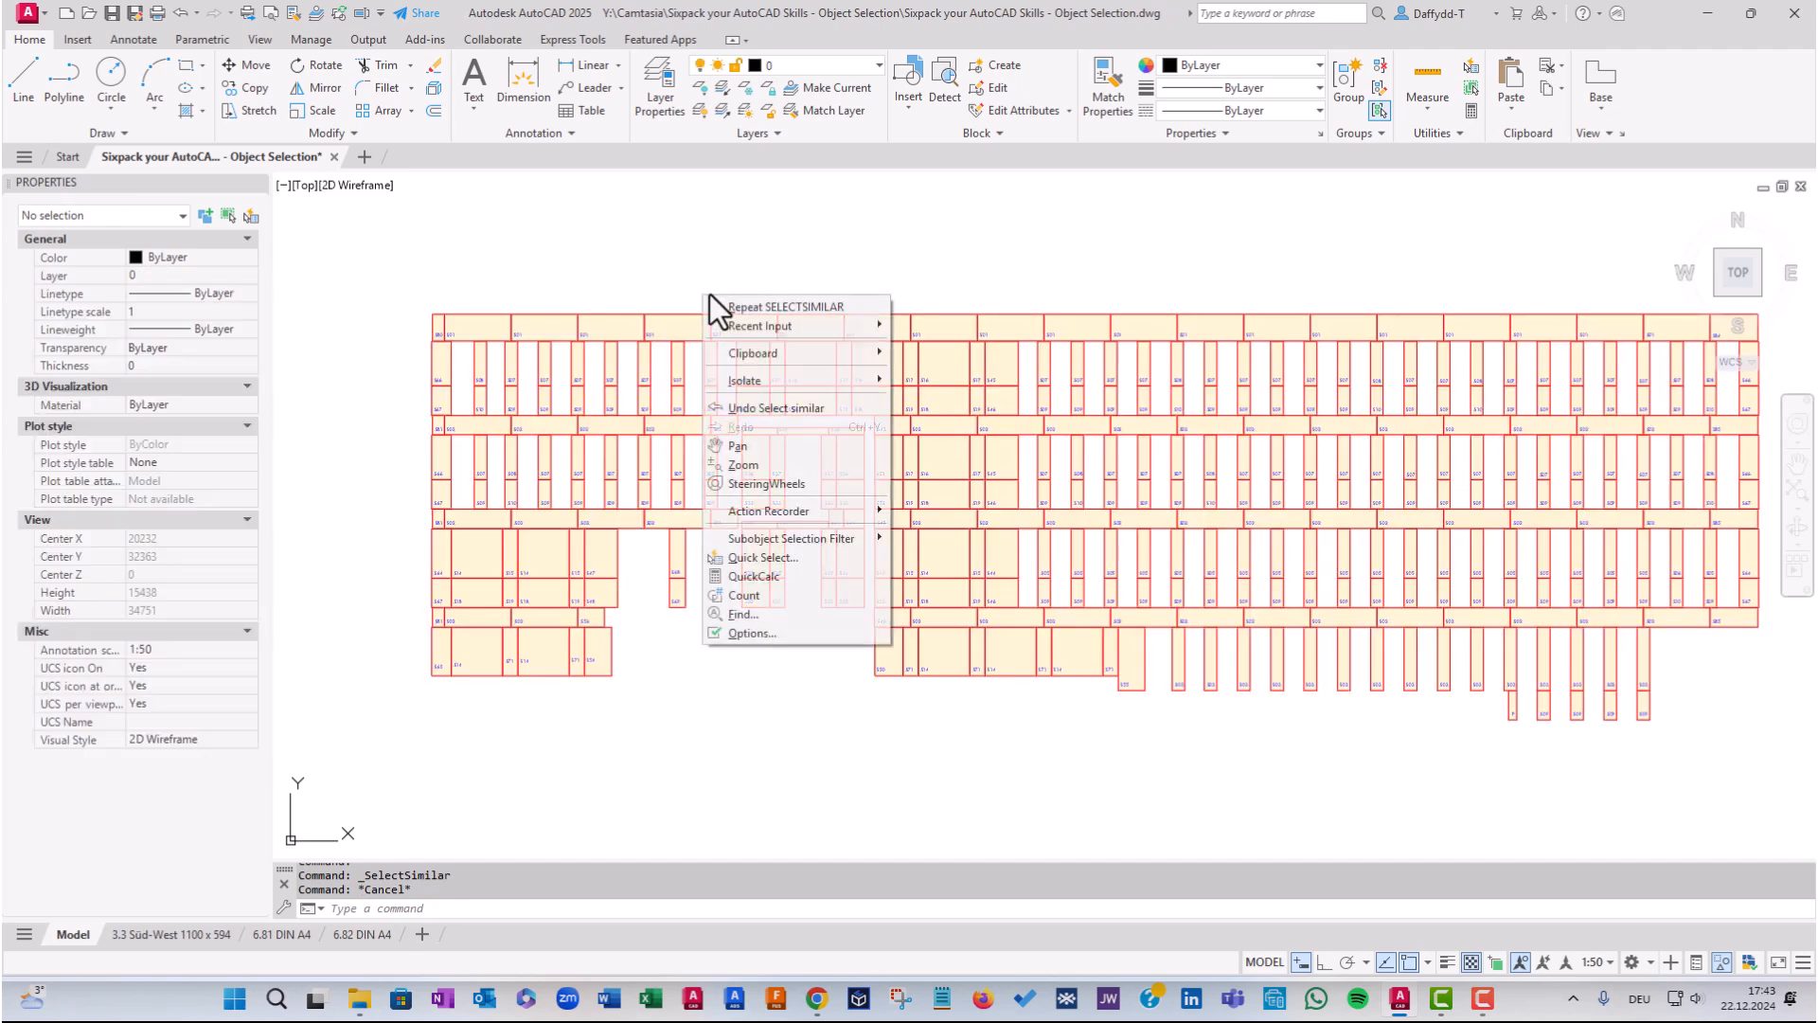
pyautogui.click(776, 305)
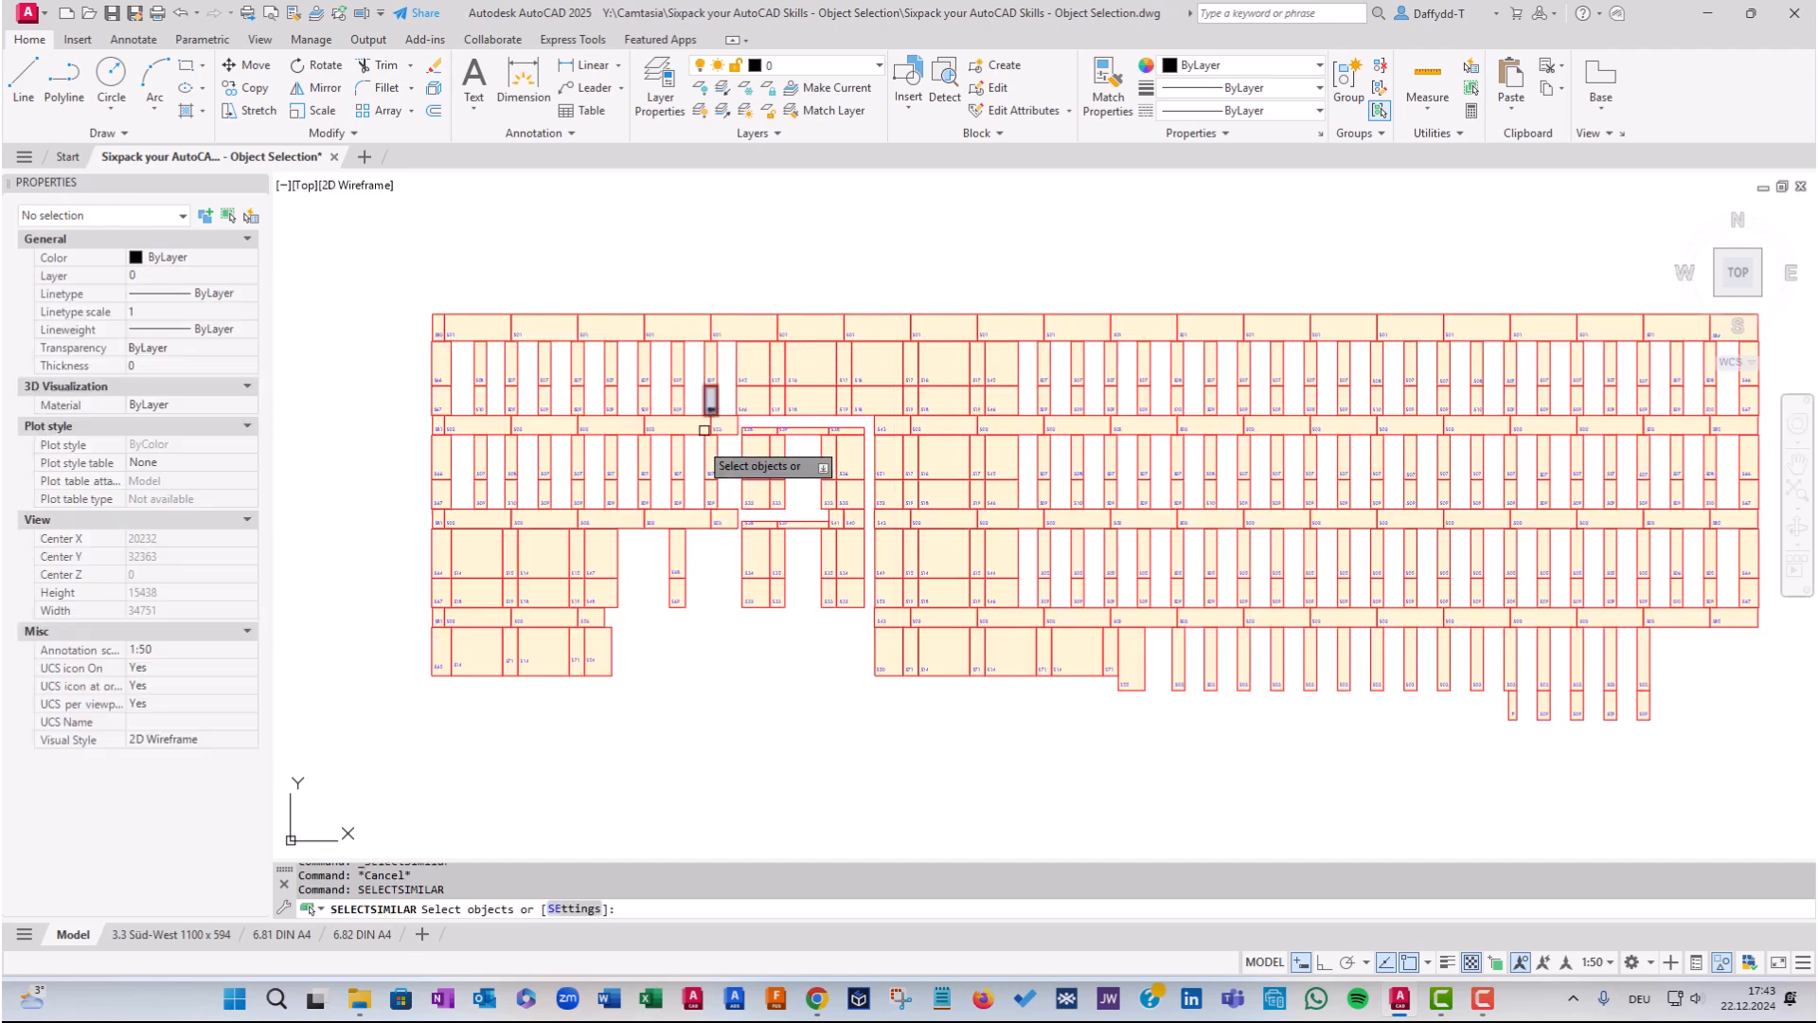
pyautogui.click(572, 908)
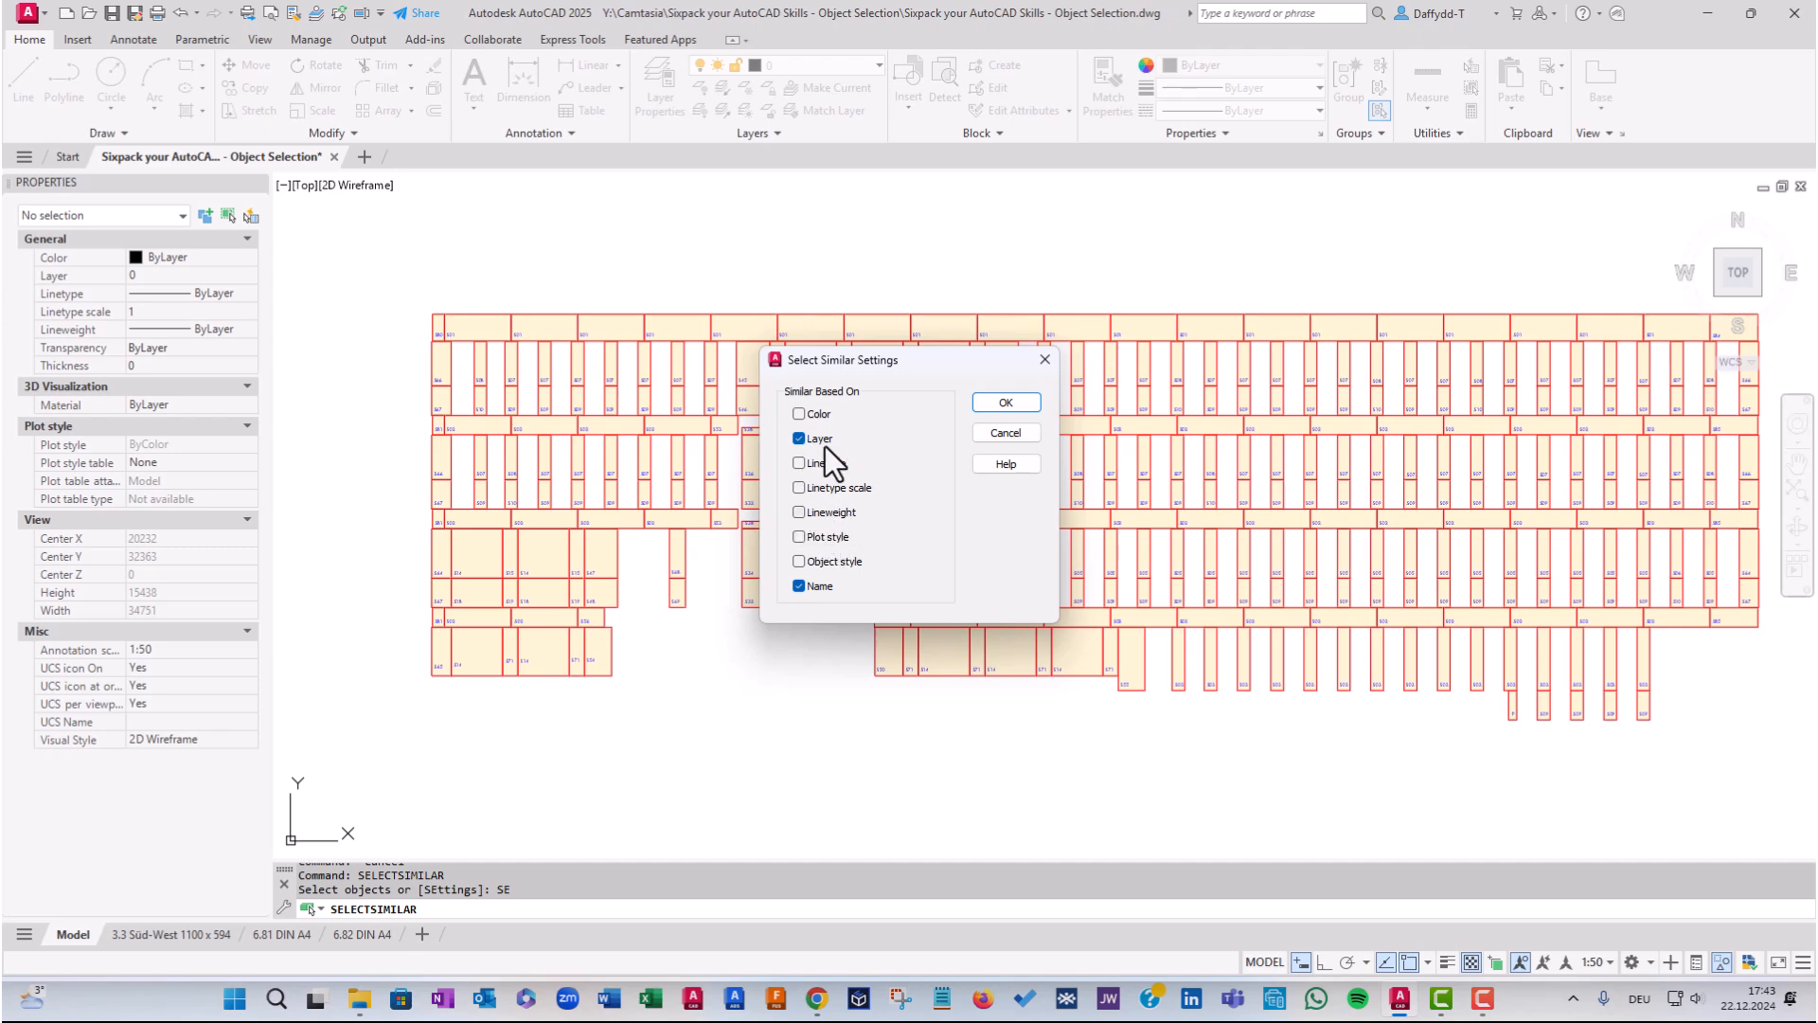
pyautogui.click(1007, 433)
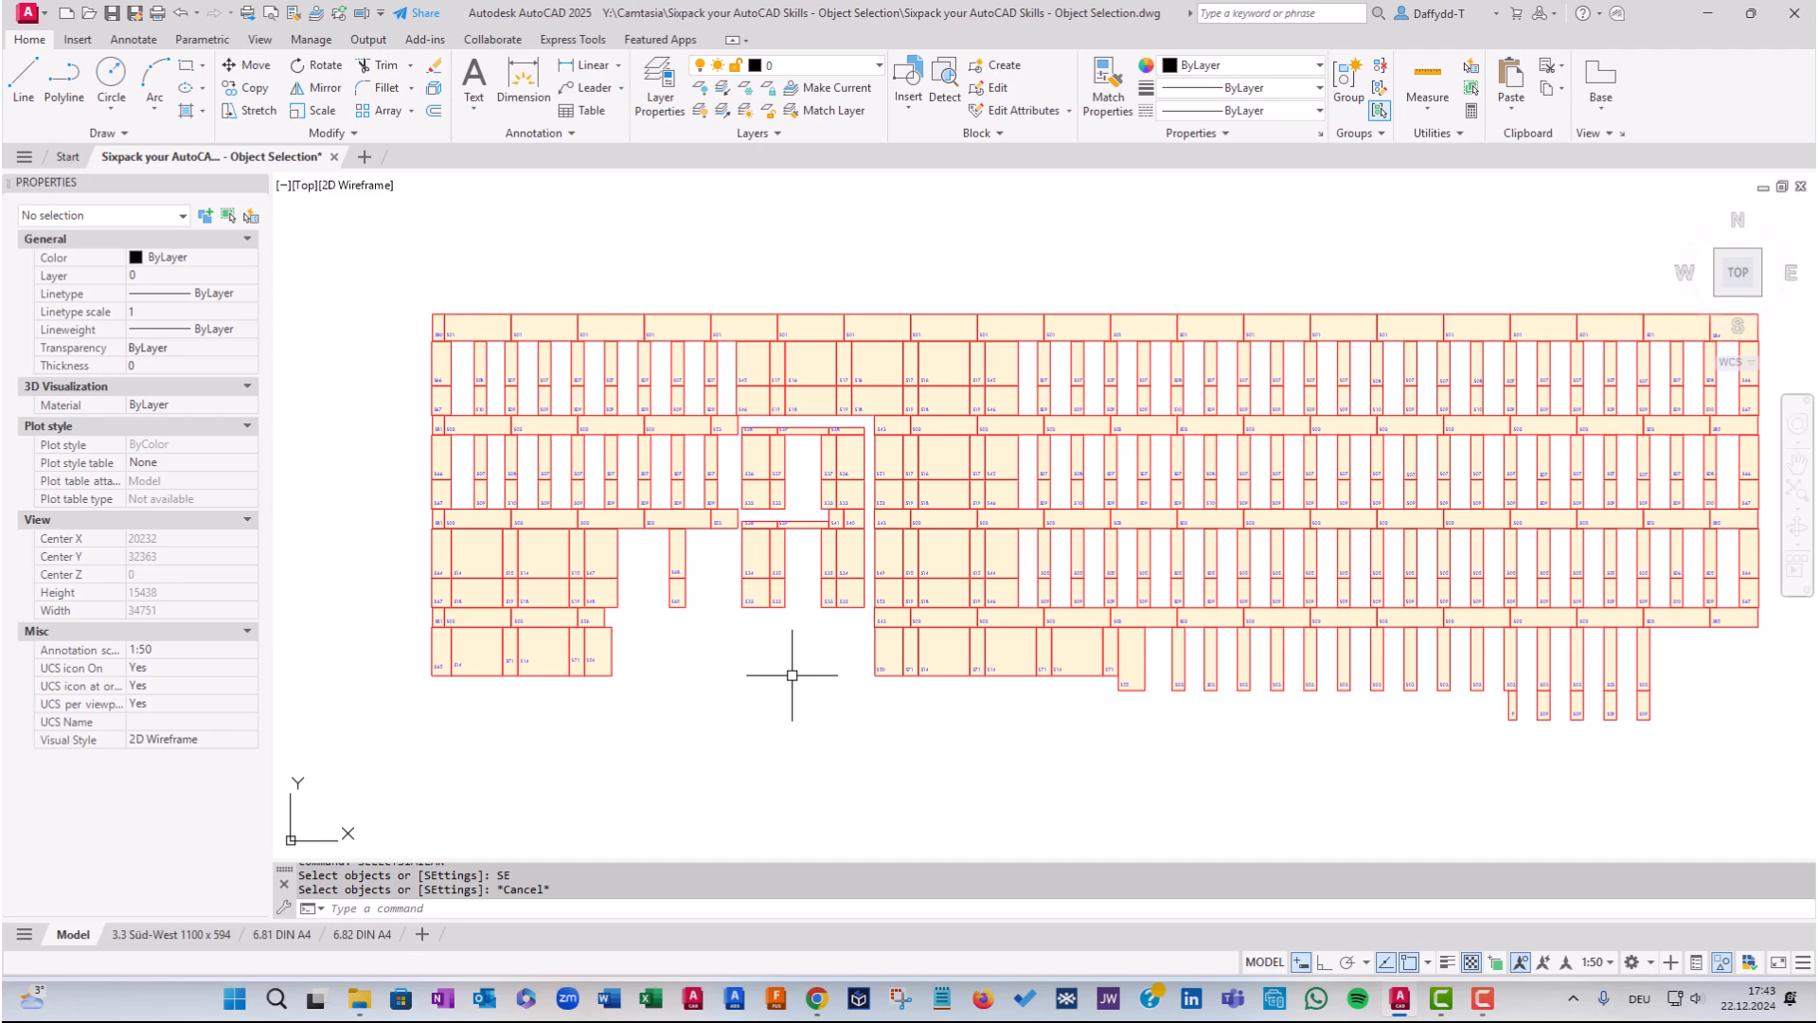
# Count the Wall Panel blocks matching panel S08 in the top row, and close the count
pyautogui.click(490, 364)
pyautogui.rightClick(491, 364)
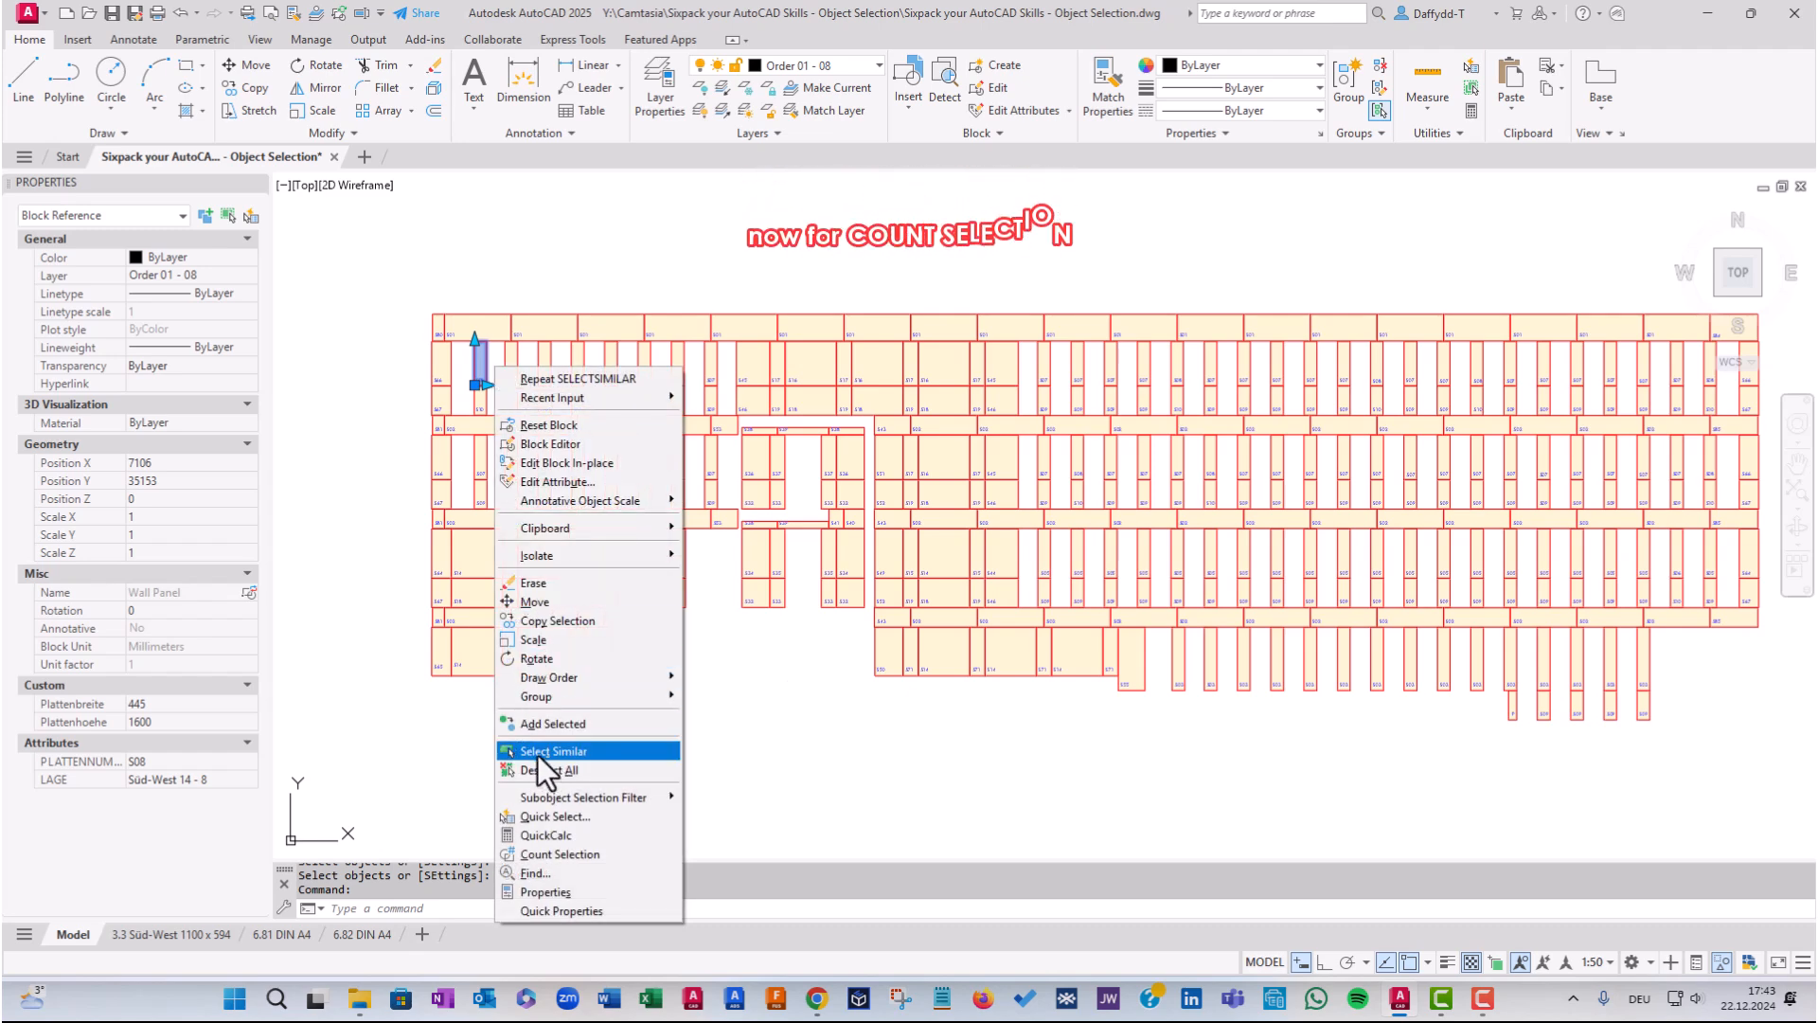
pyautogui.click(571, 854)
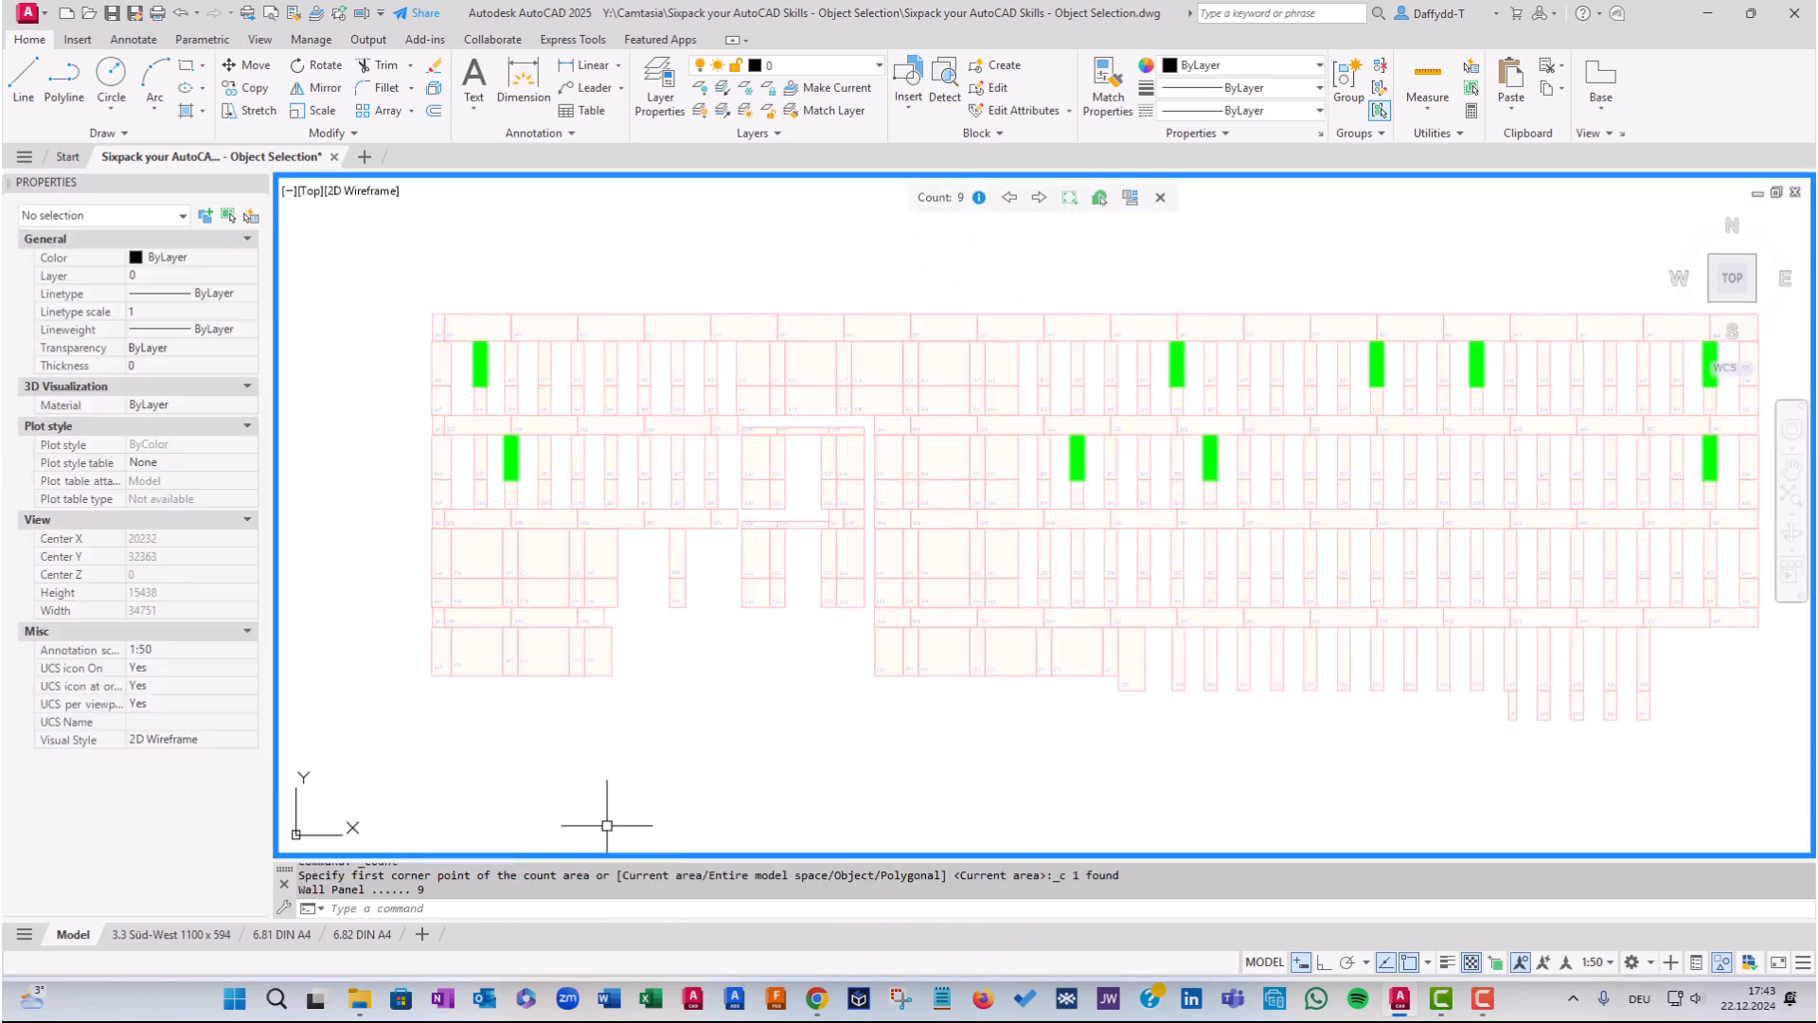
pyautogui.click(1160, 197)
# Use Select Similar on panel S08, run Count Selection on the resulting set, and close the count
pyautogui.click(479, 364)
pyautogui.rightClick(483, 368)
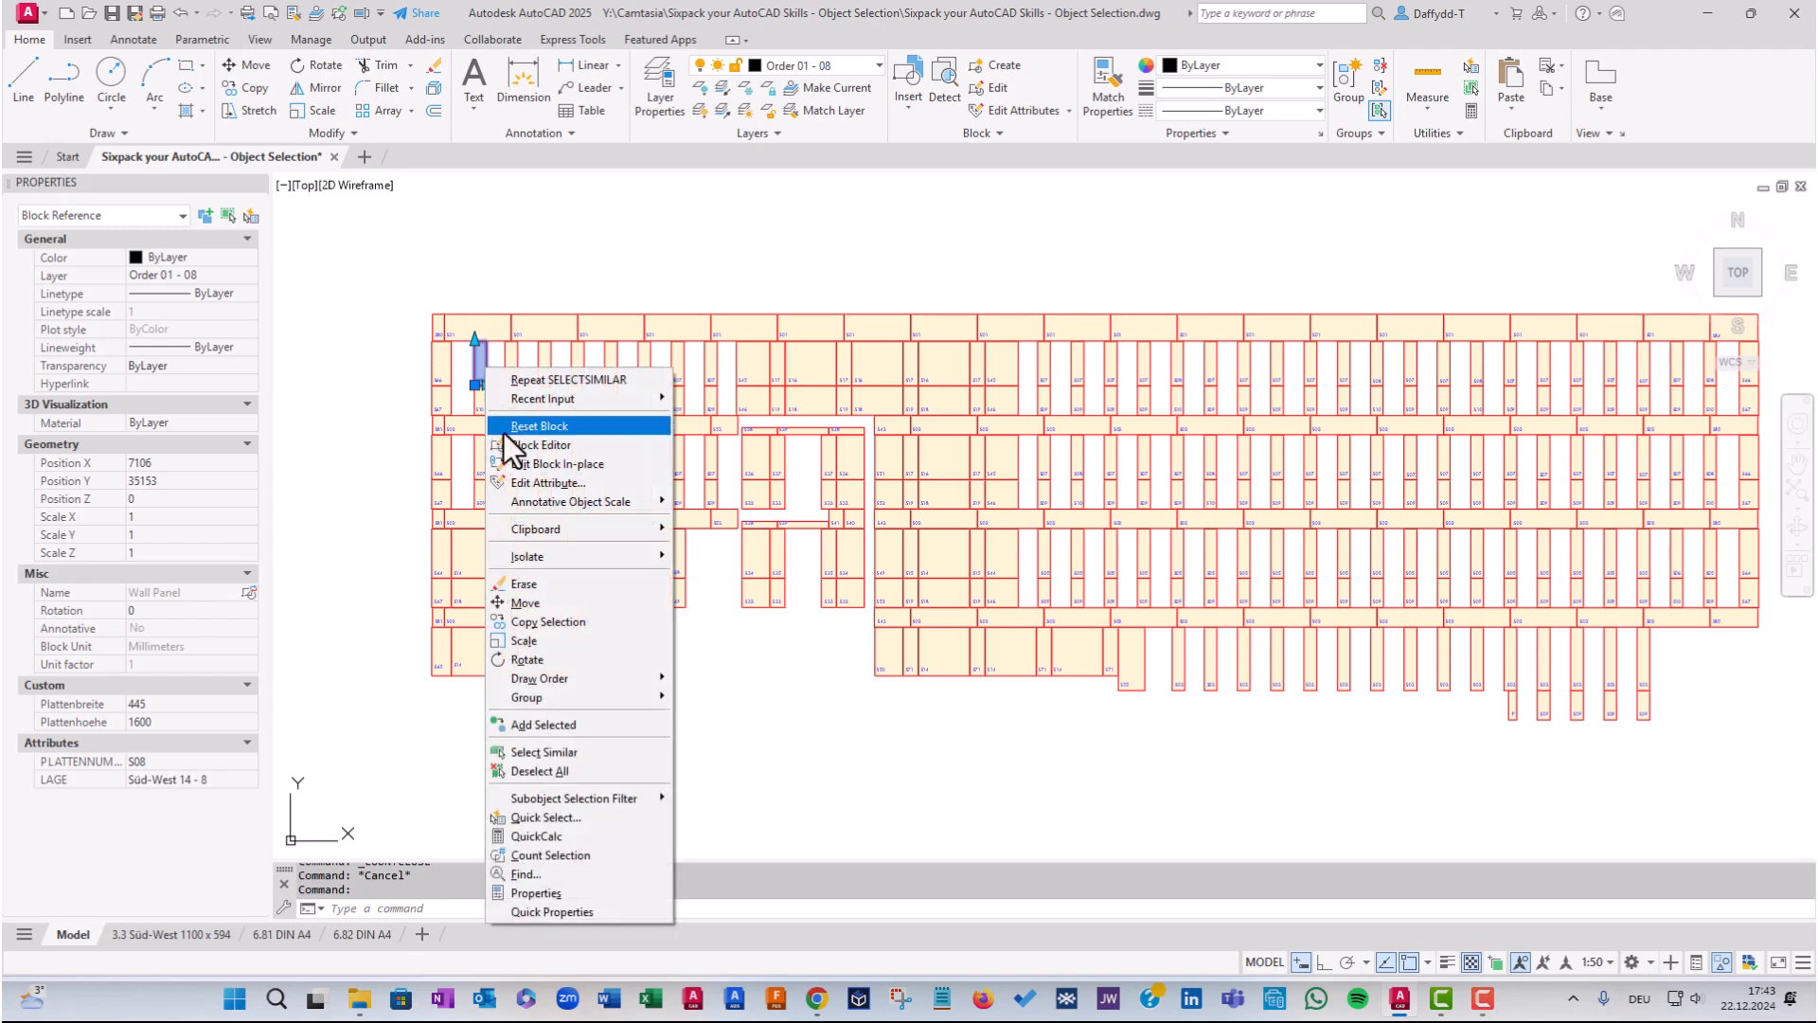
pyautogui.click(556, 758)
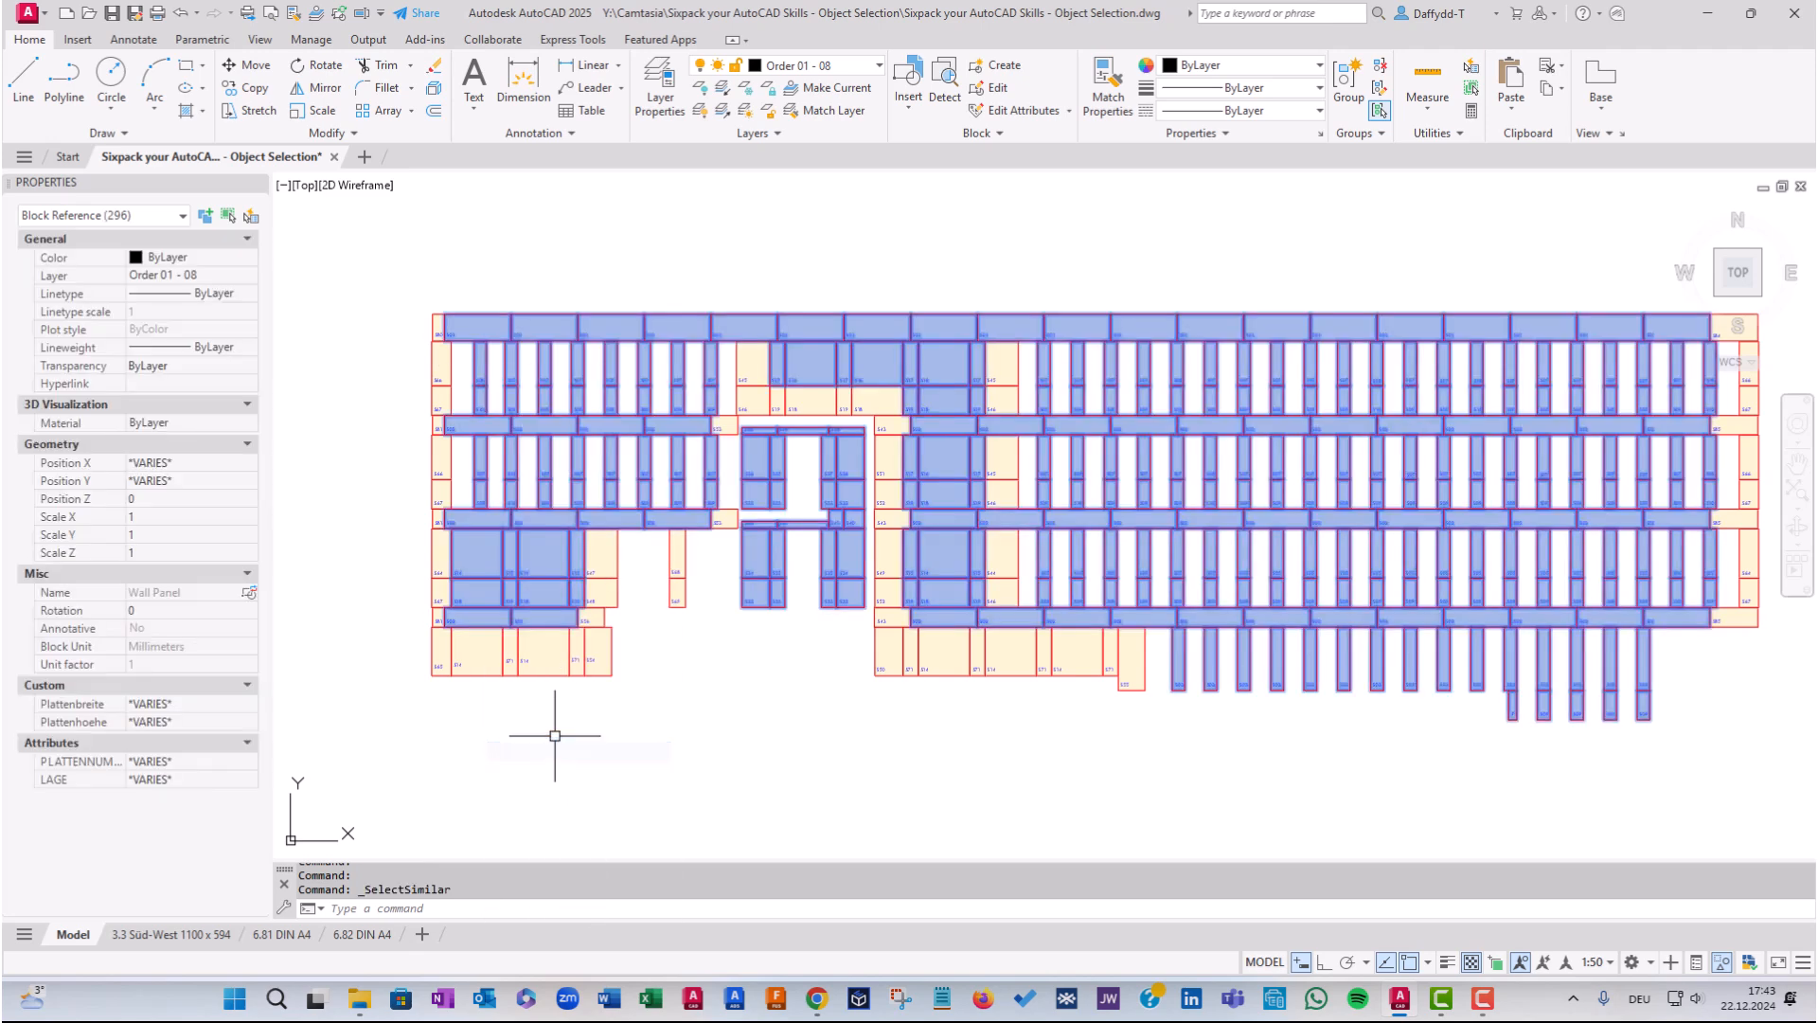
pyautogui.rightClick(502, 409)
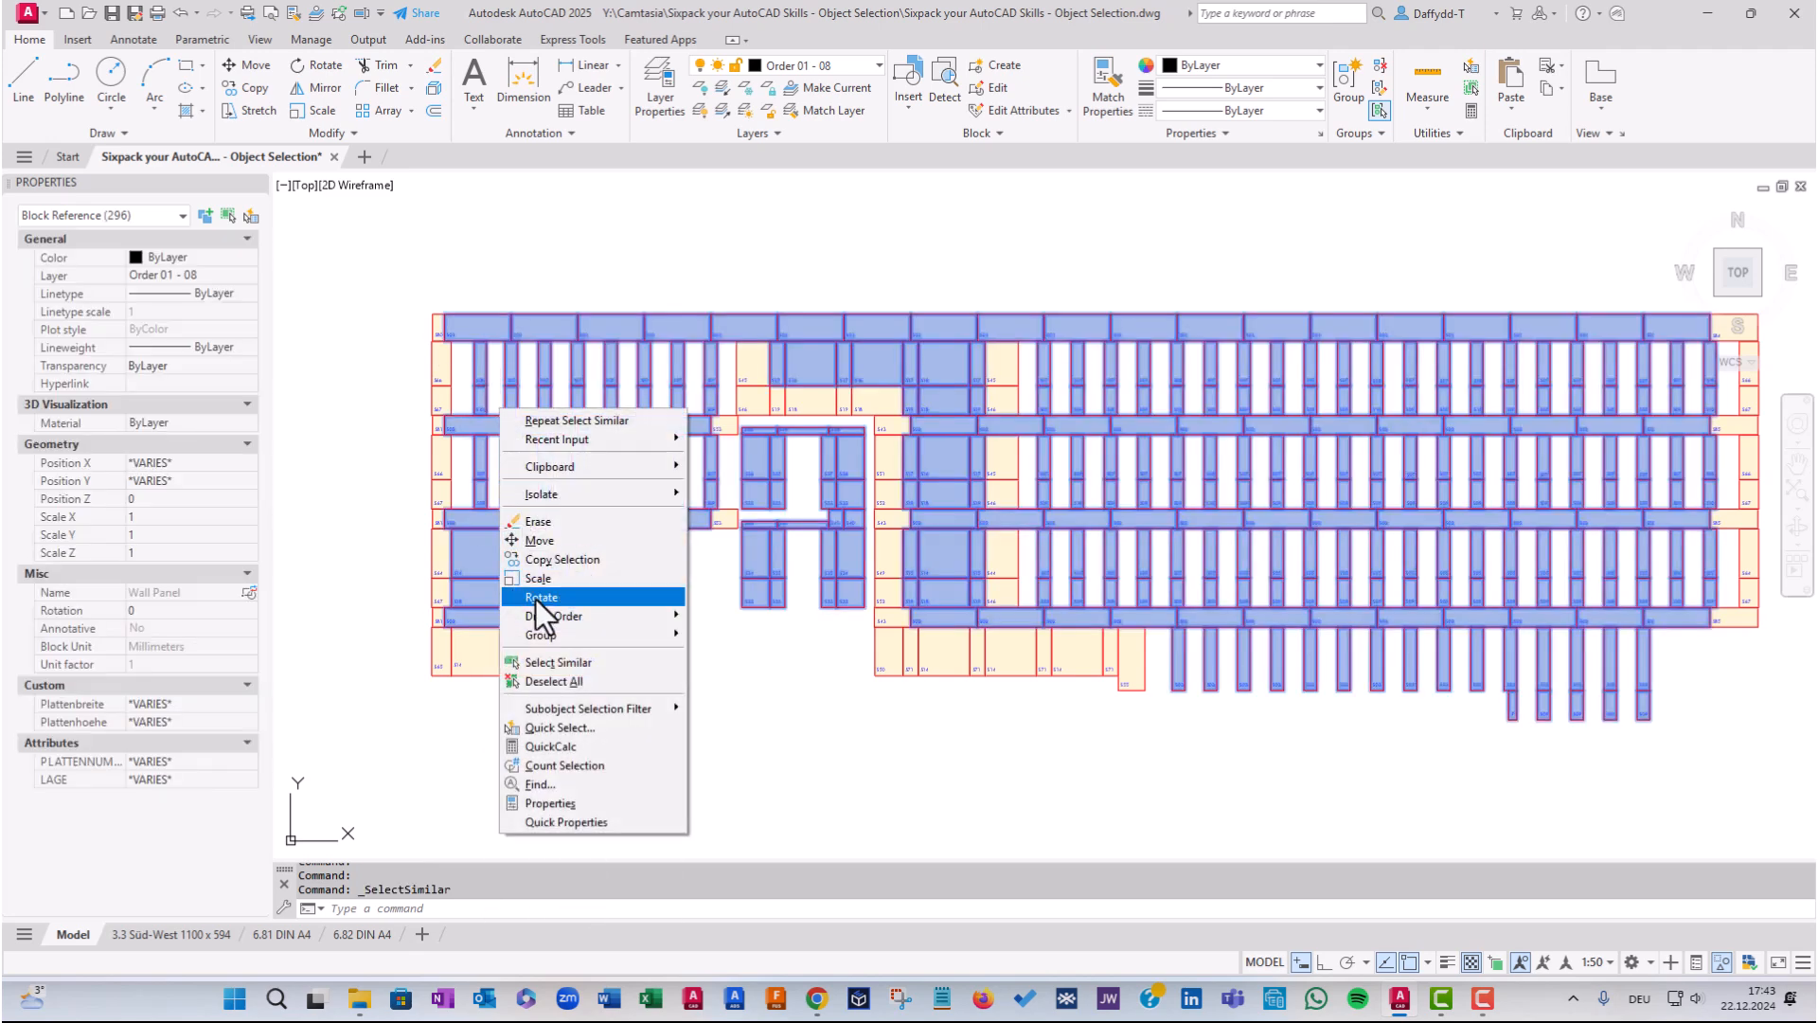
pyautogui.click(572, 765)
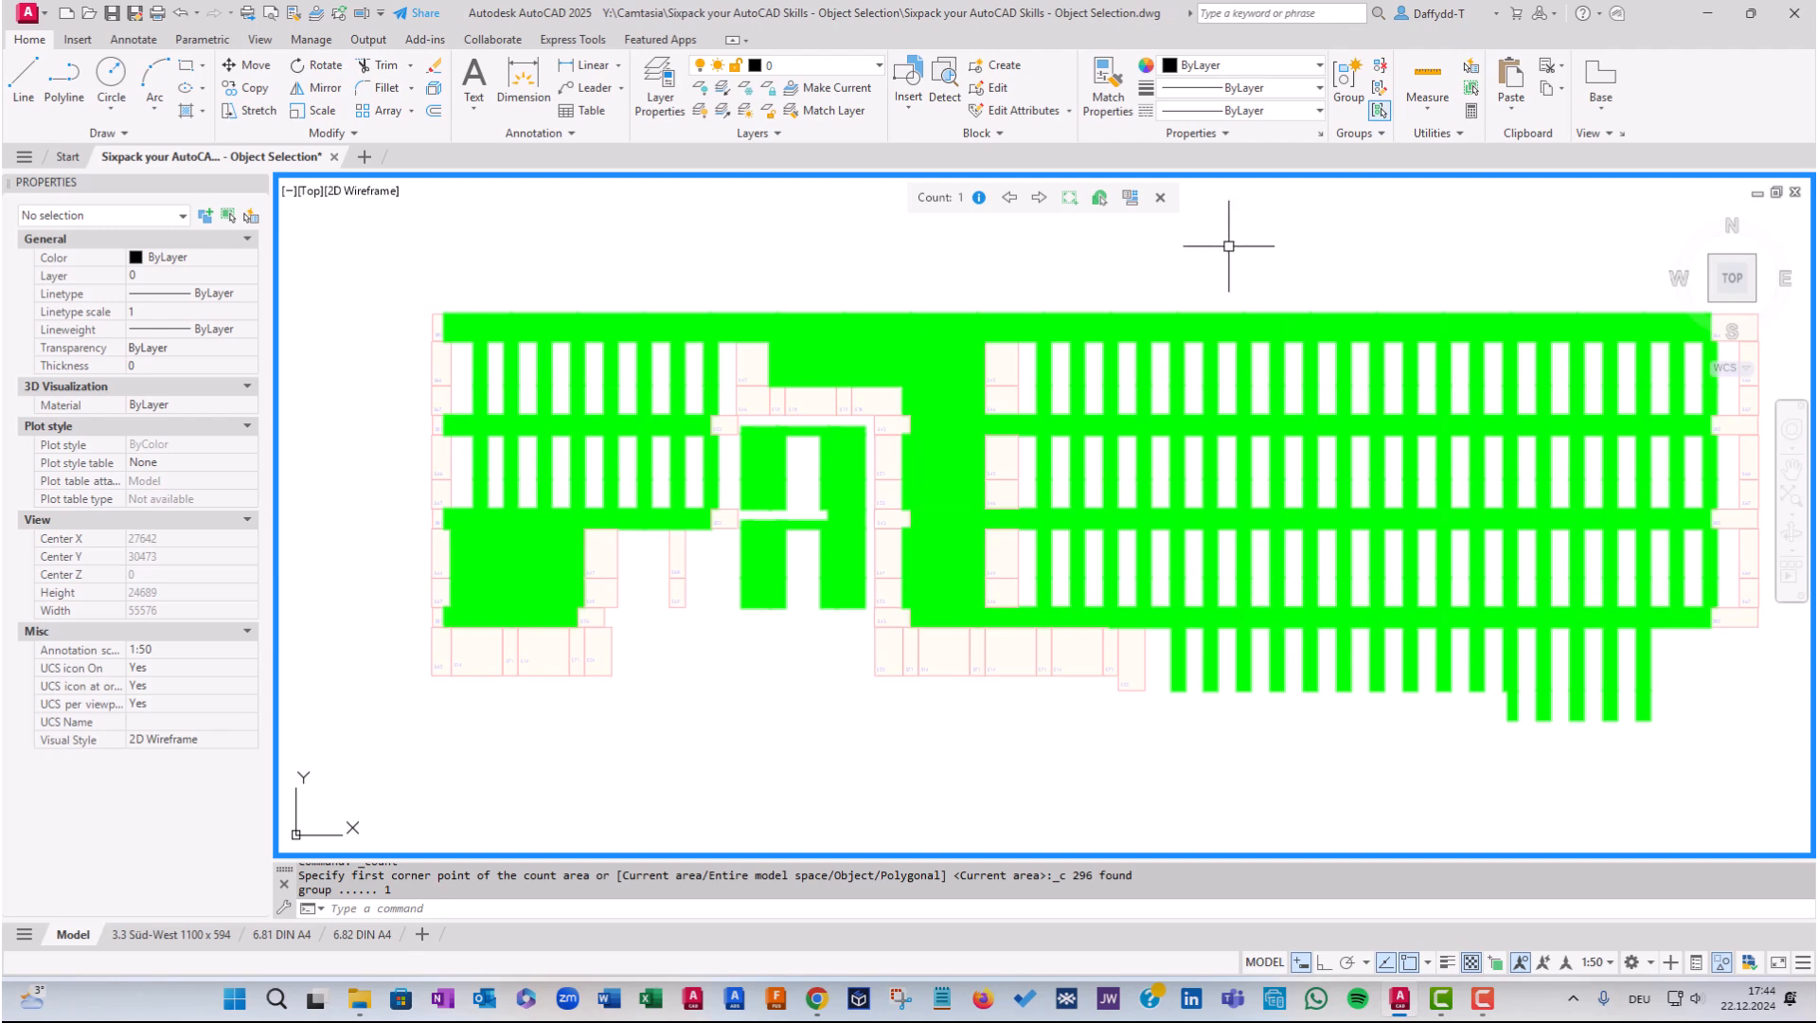
pyautogui.click(1161, 198)
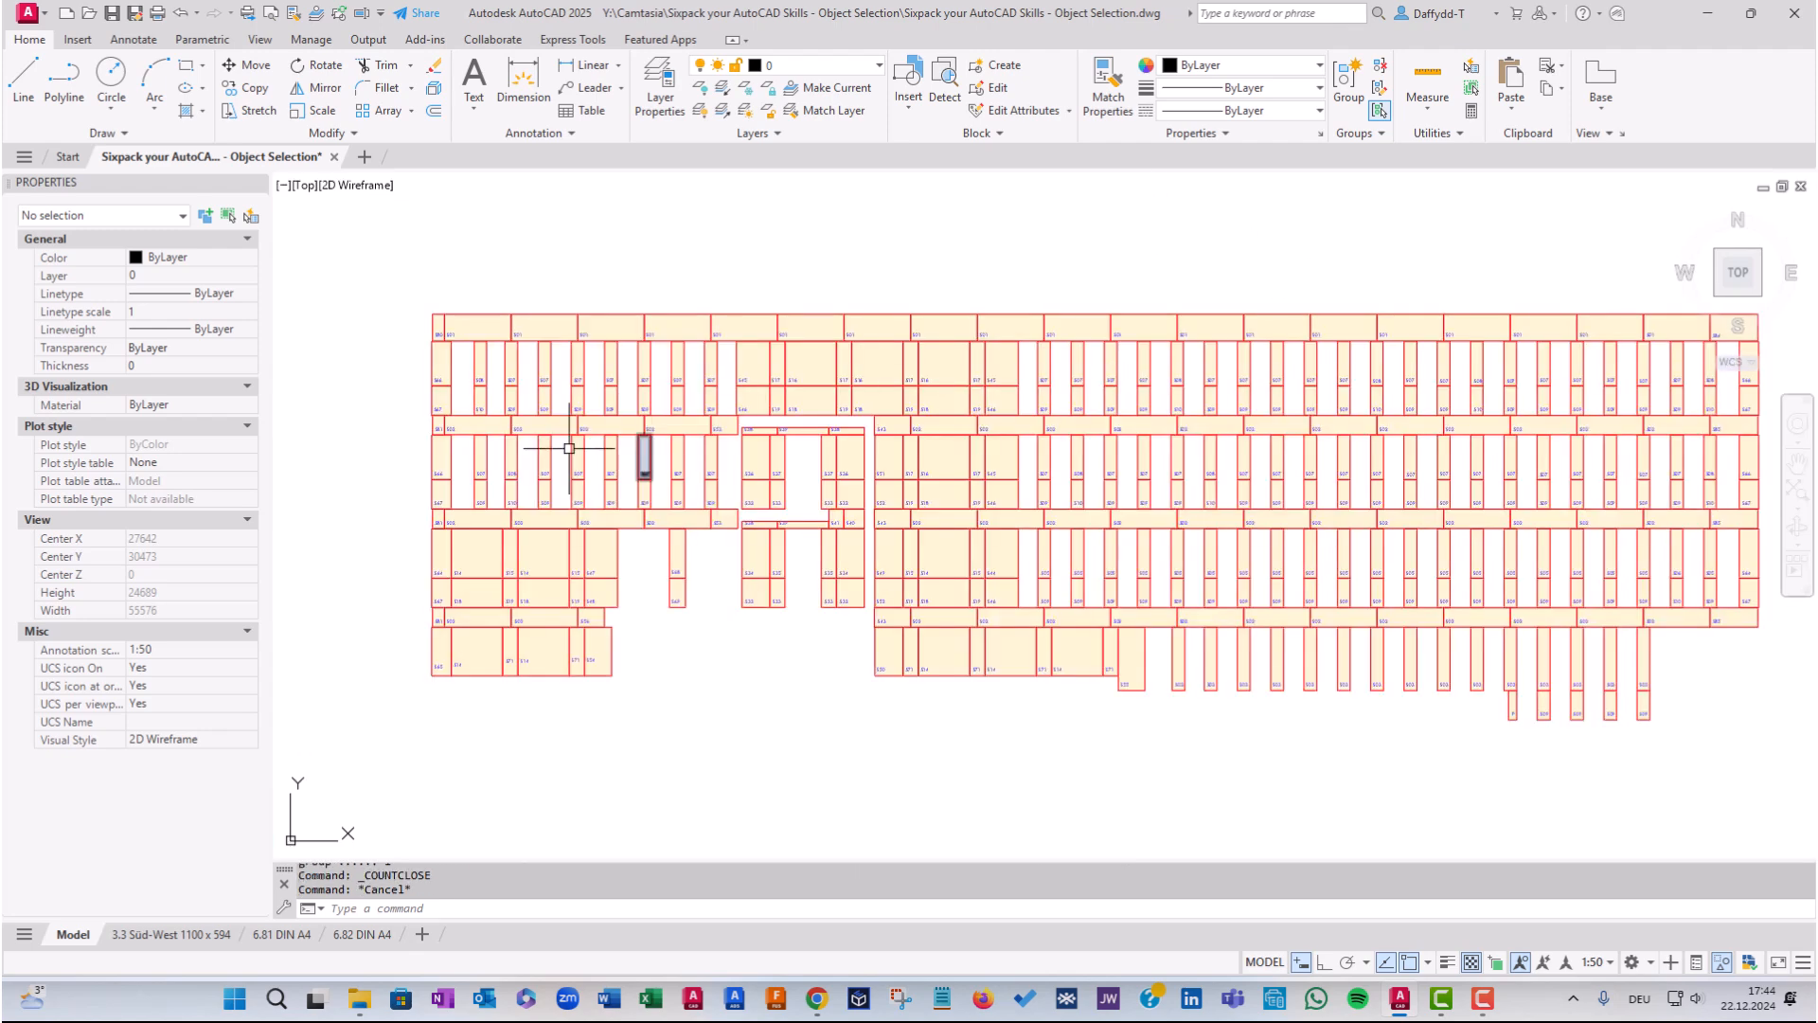
# Use Select Similar on panel S66 to check the matching Order 09 blocks, and clear the selection
pyautogui.click(454, 368)
pyautogui.rightClick(453, 369)
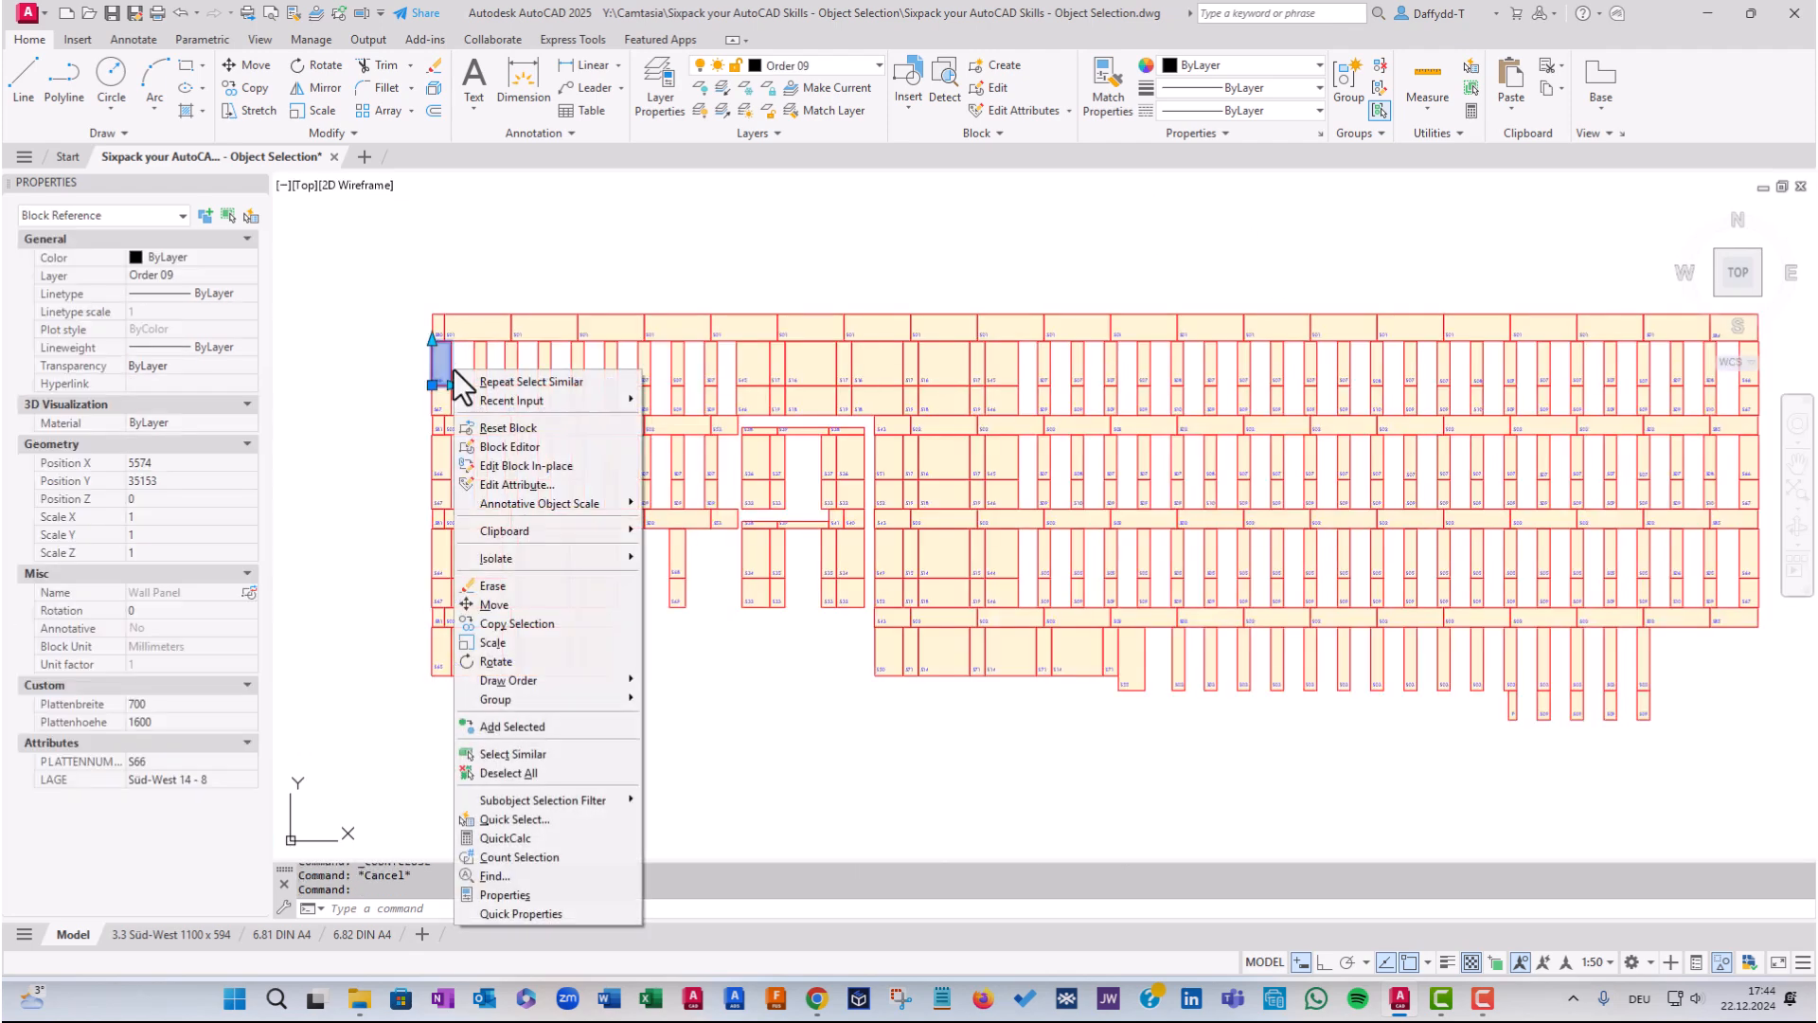
pyautogui.click(528, 755)
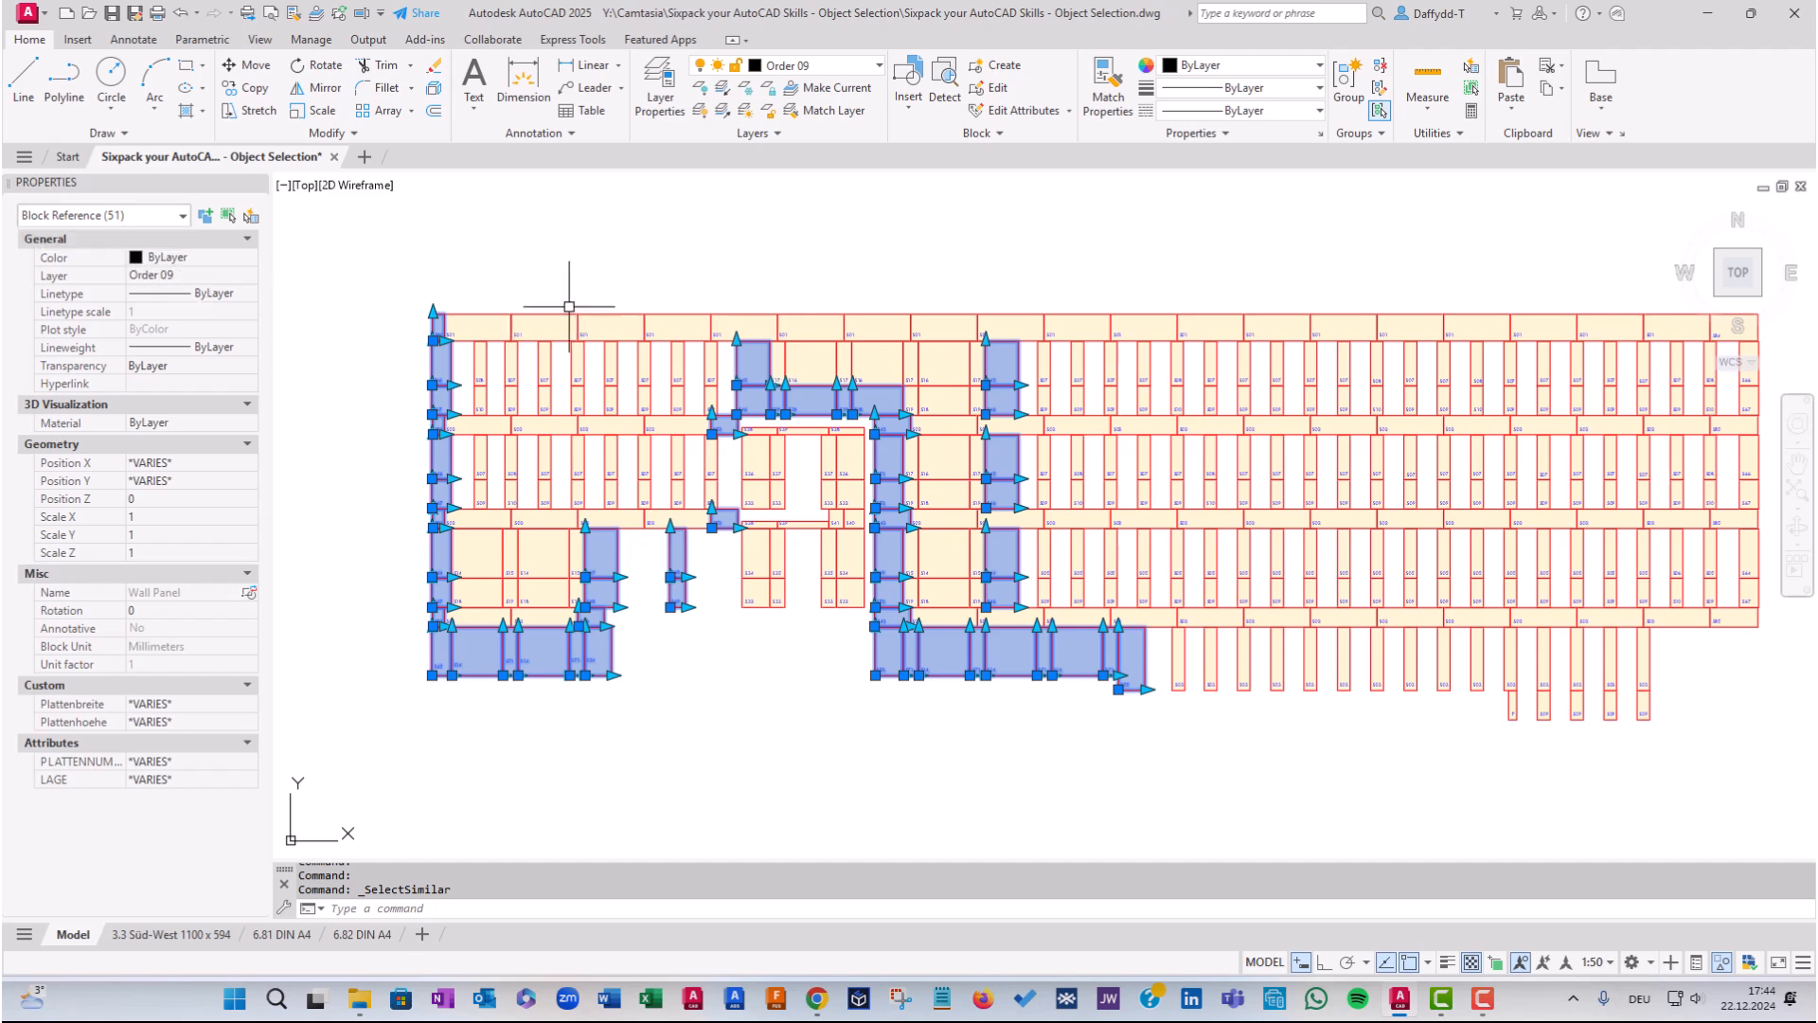
pyautogui.press('Escape')
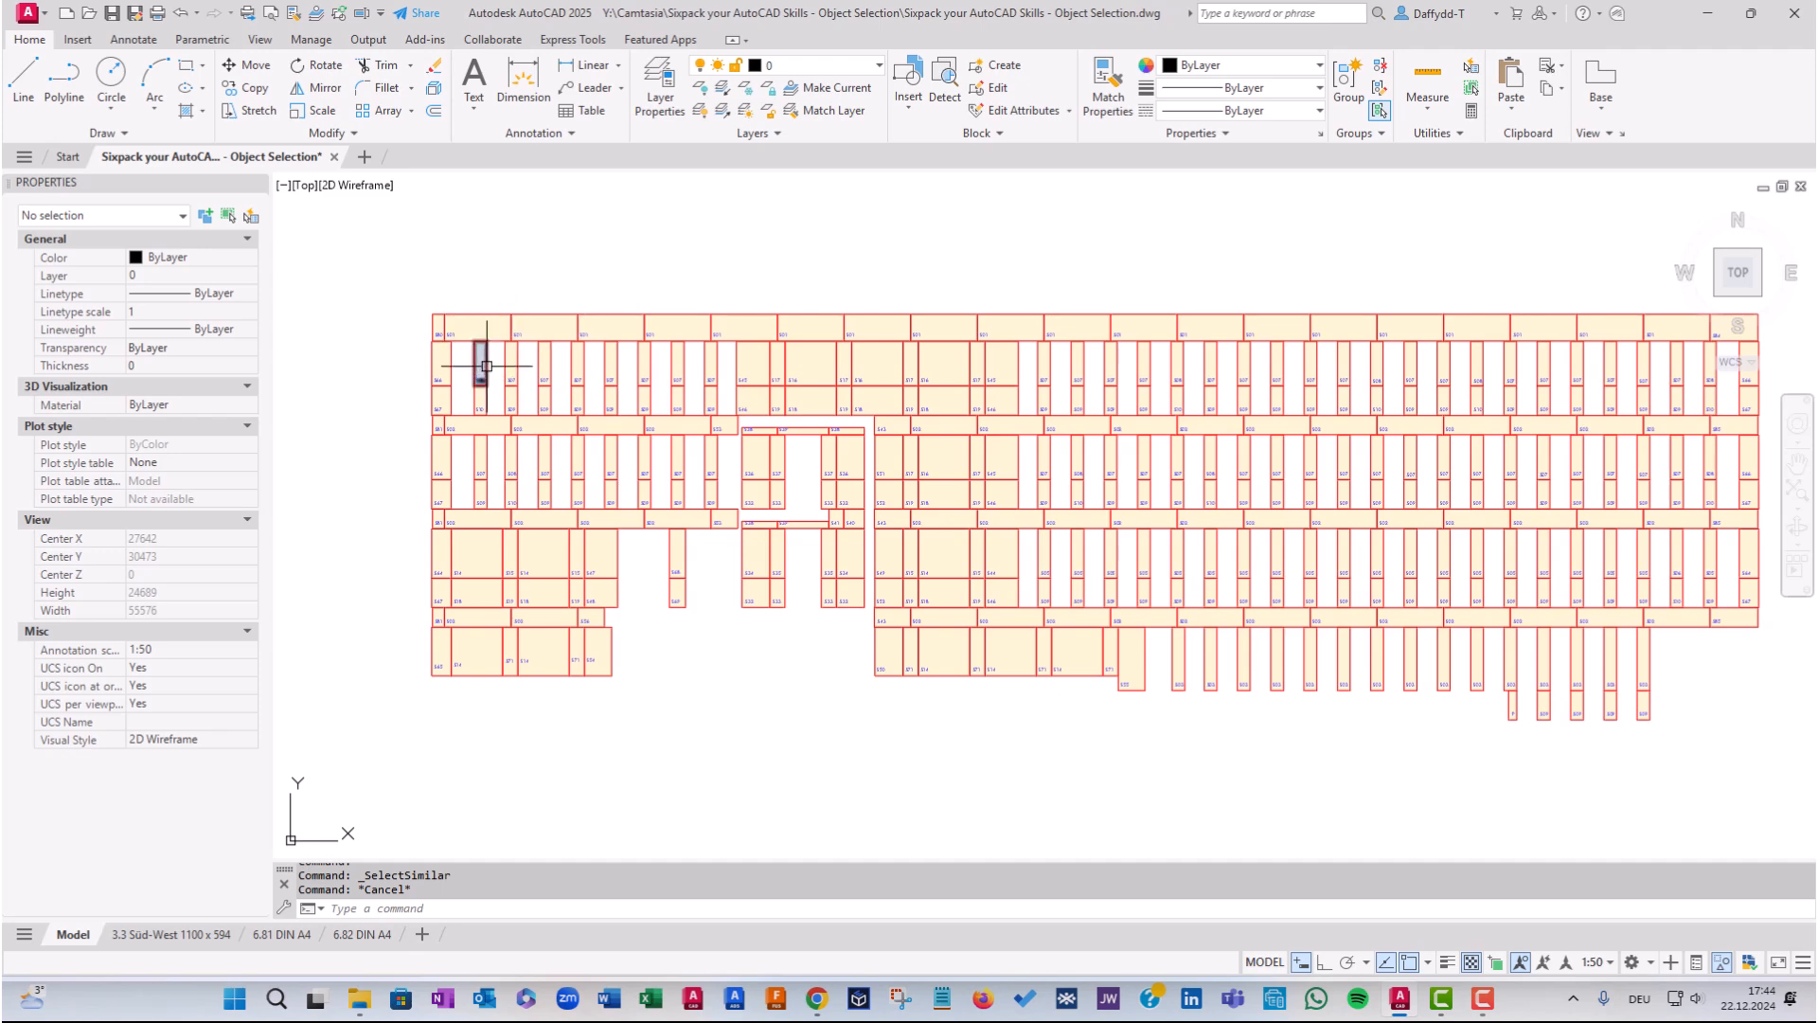
# Run Count Selection on a 458 by 1050 panel S09 and select all the counted panels
pyautogui.click(484, 394)
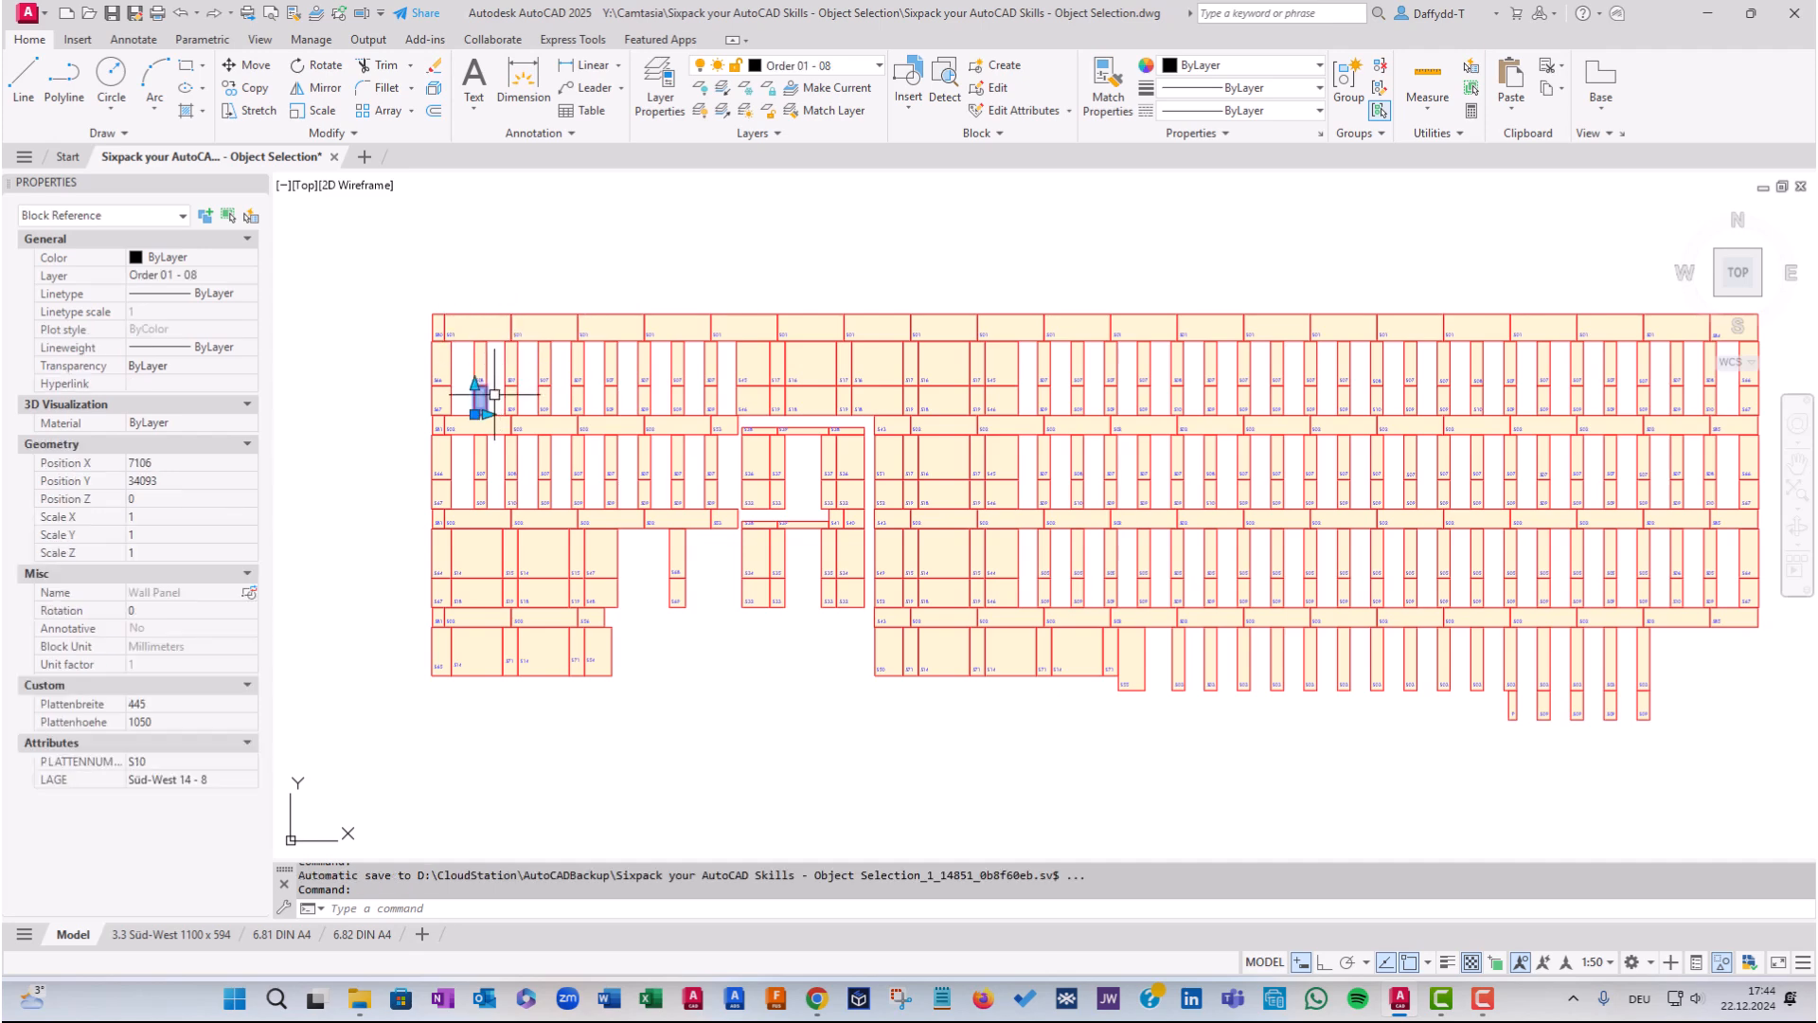
pyautogui.scroll(5, 494, 394)
pyautogui.press('Escape')
pyautogui.click(544, 387)
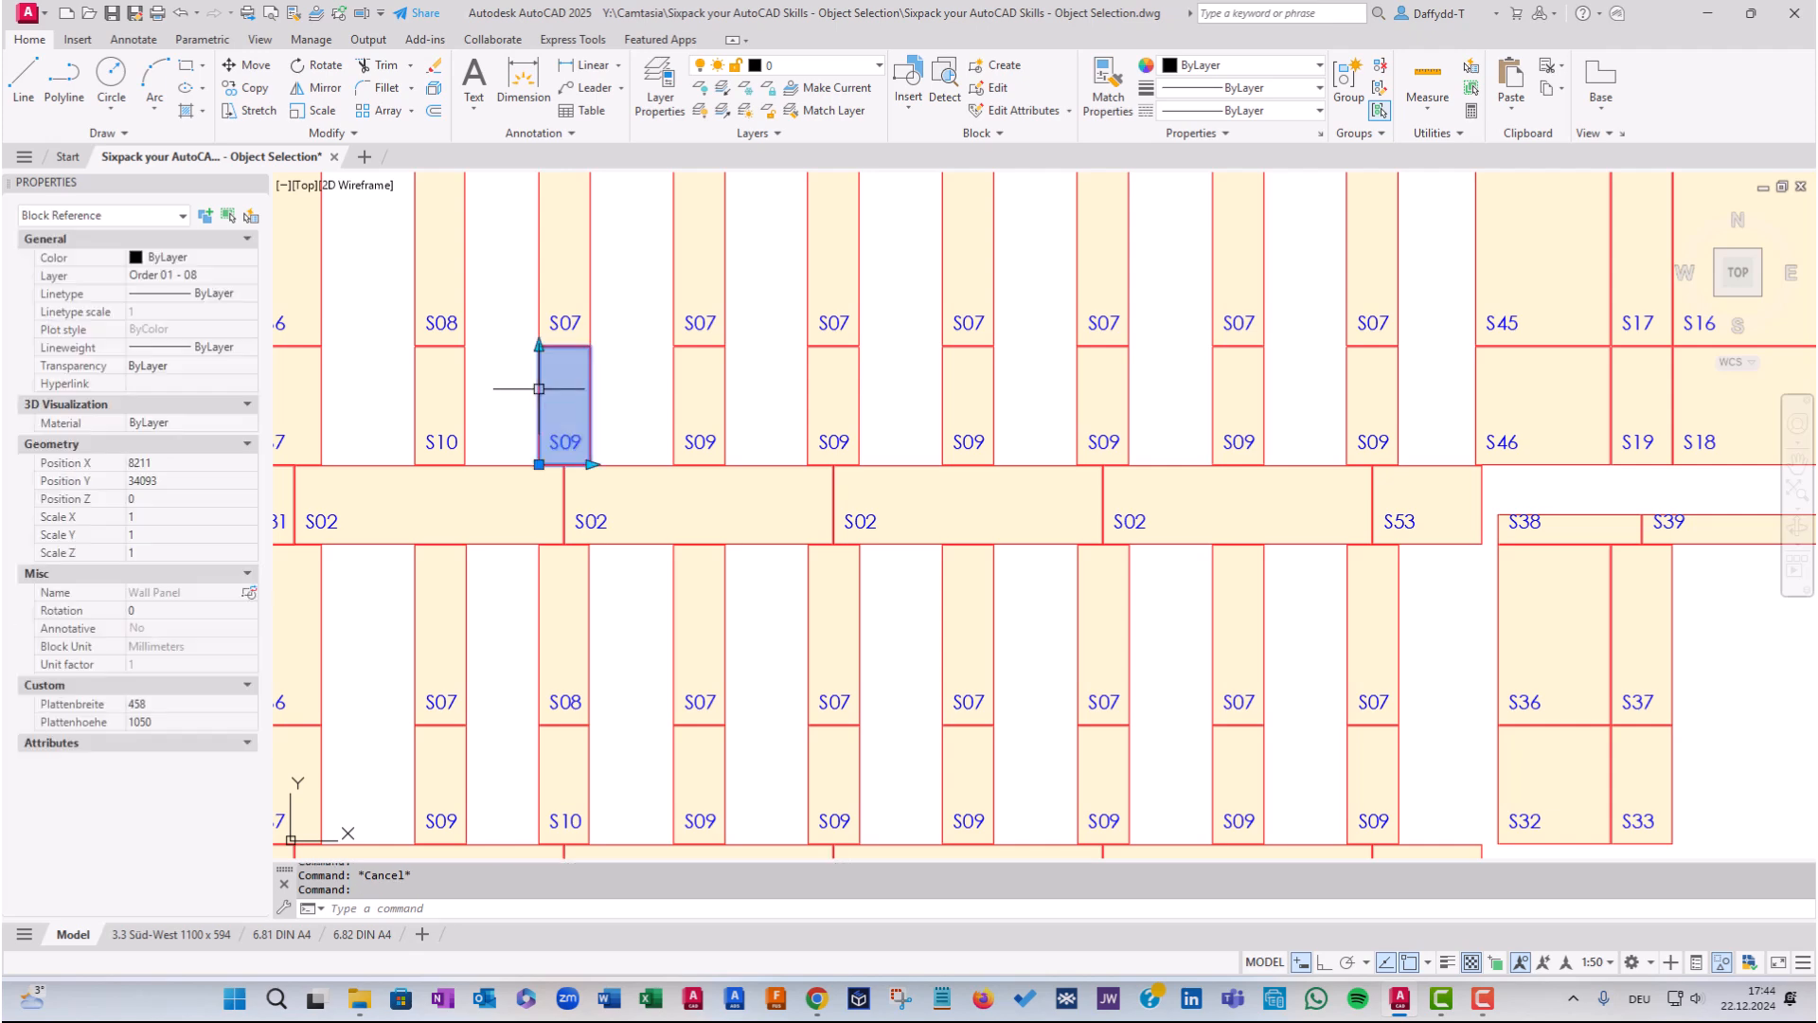
pyautogui.rightClick(499, 412)
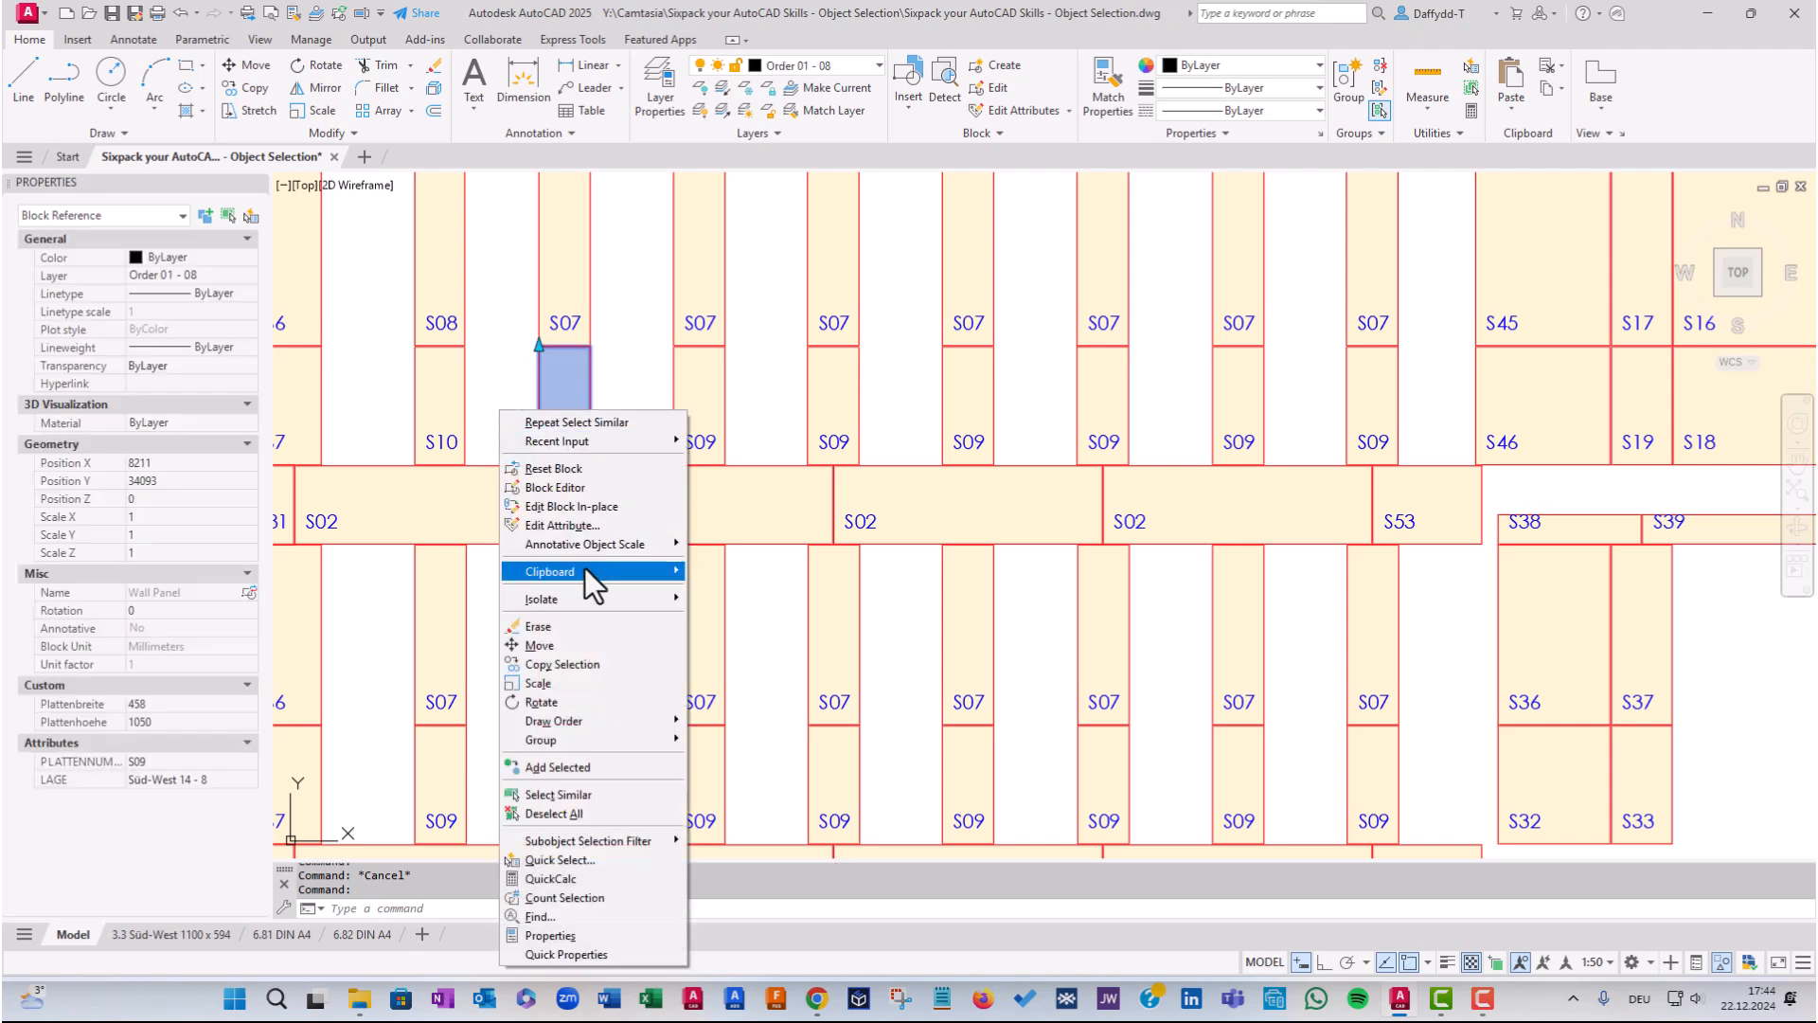
pyautogui.click(550, 895)
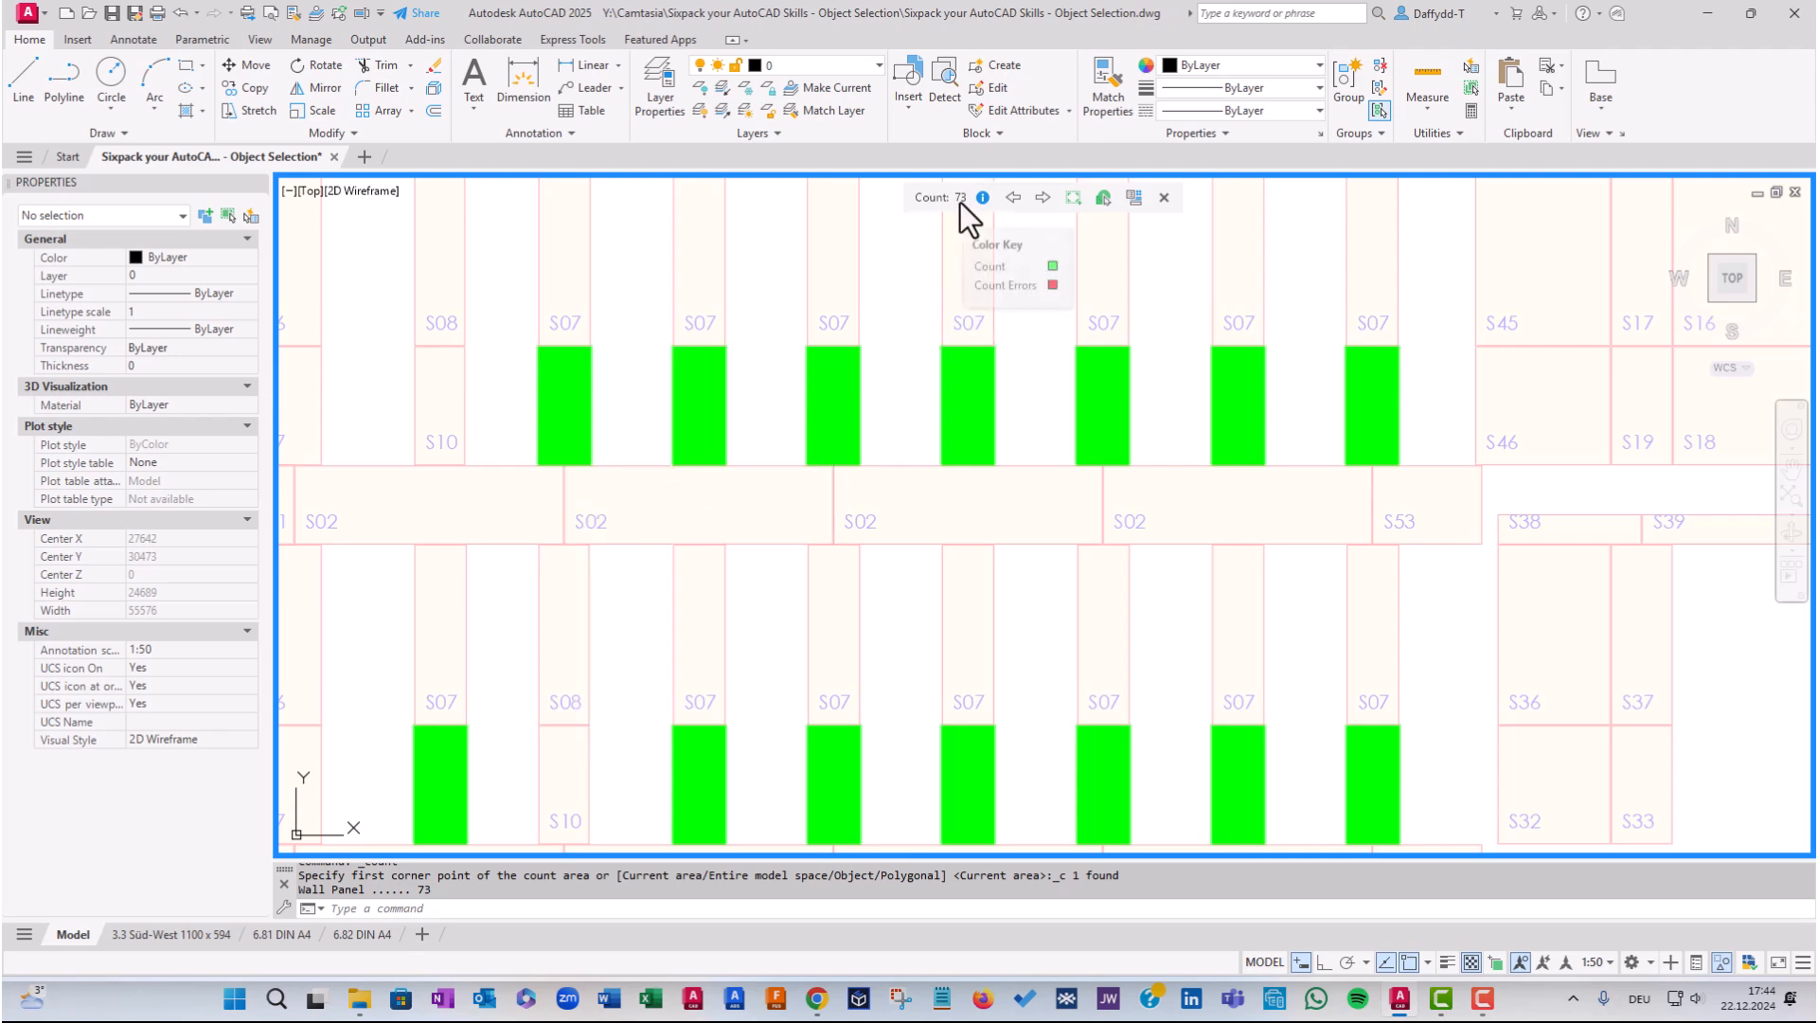
pyautogui.scroll(-2, 672, 349)
pyautogui.scroll(-2, 620, 369)
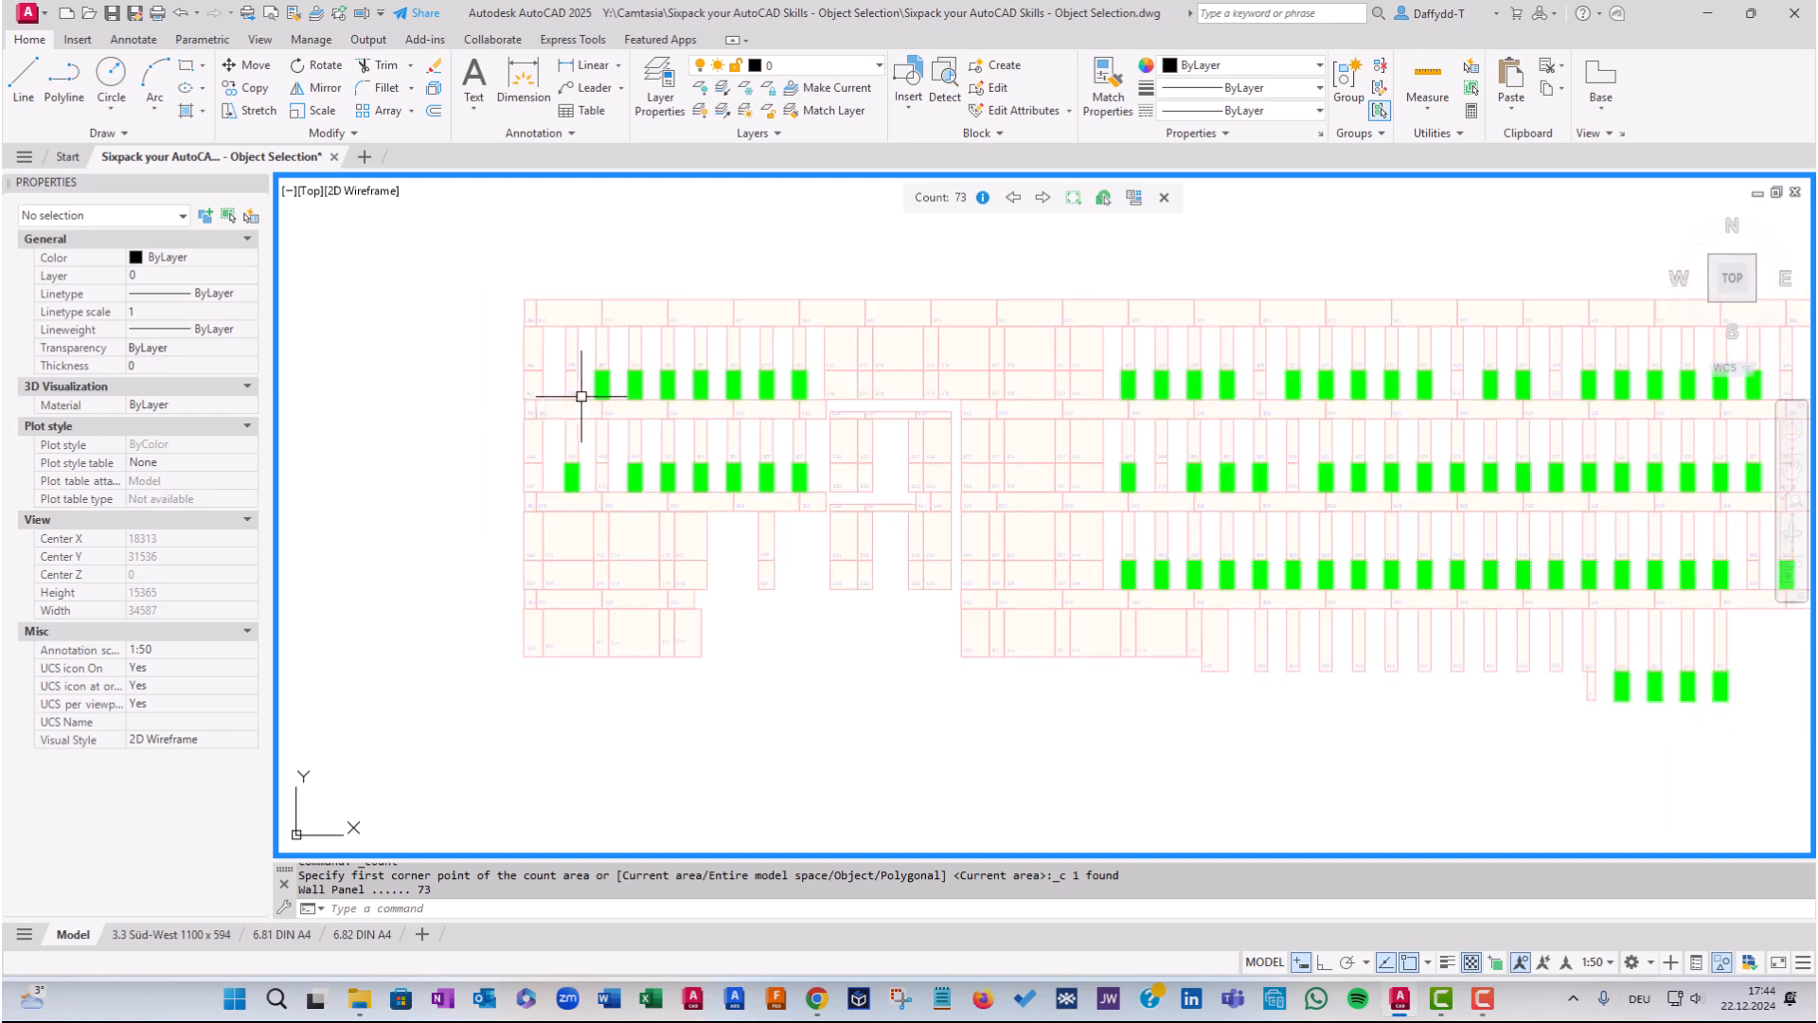
pyautogui.click(1104, 199)
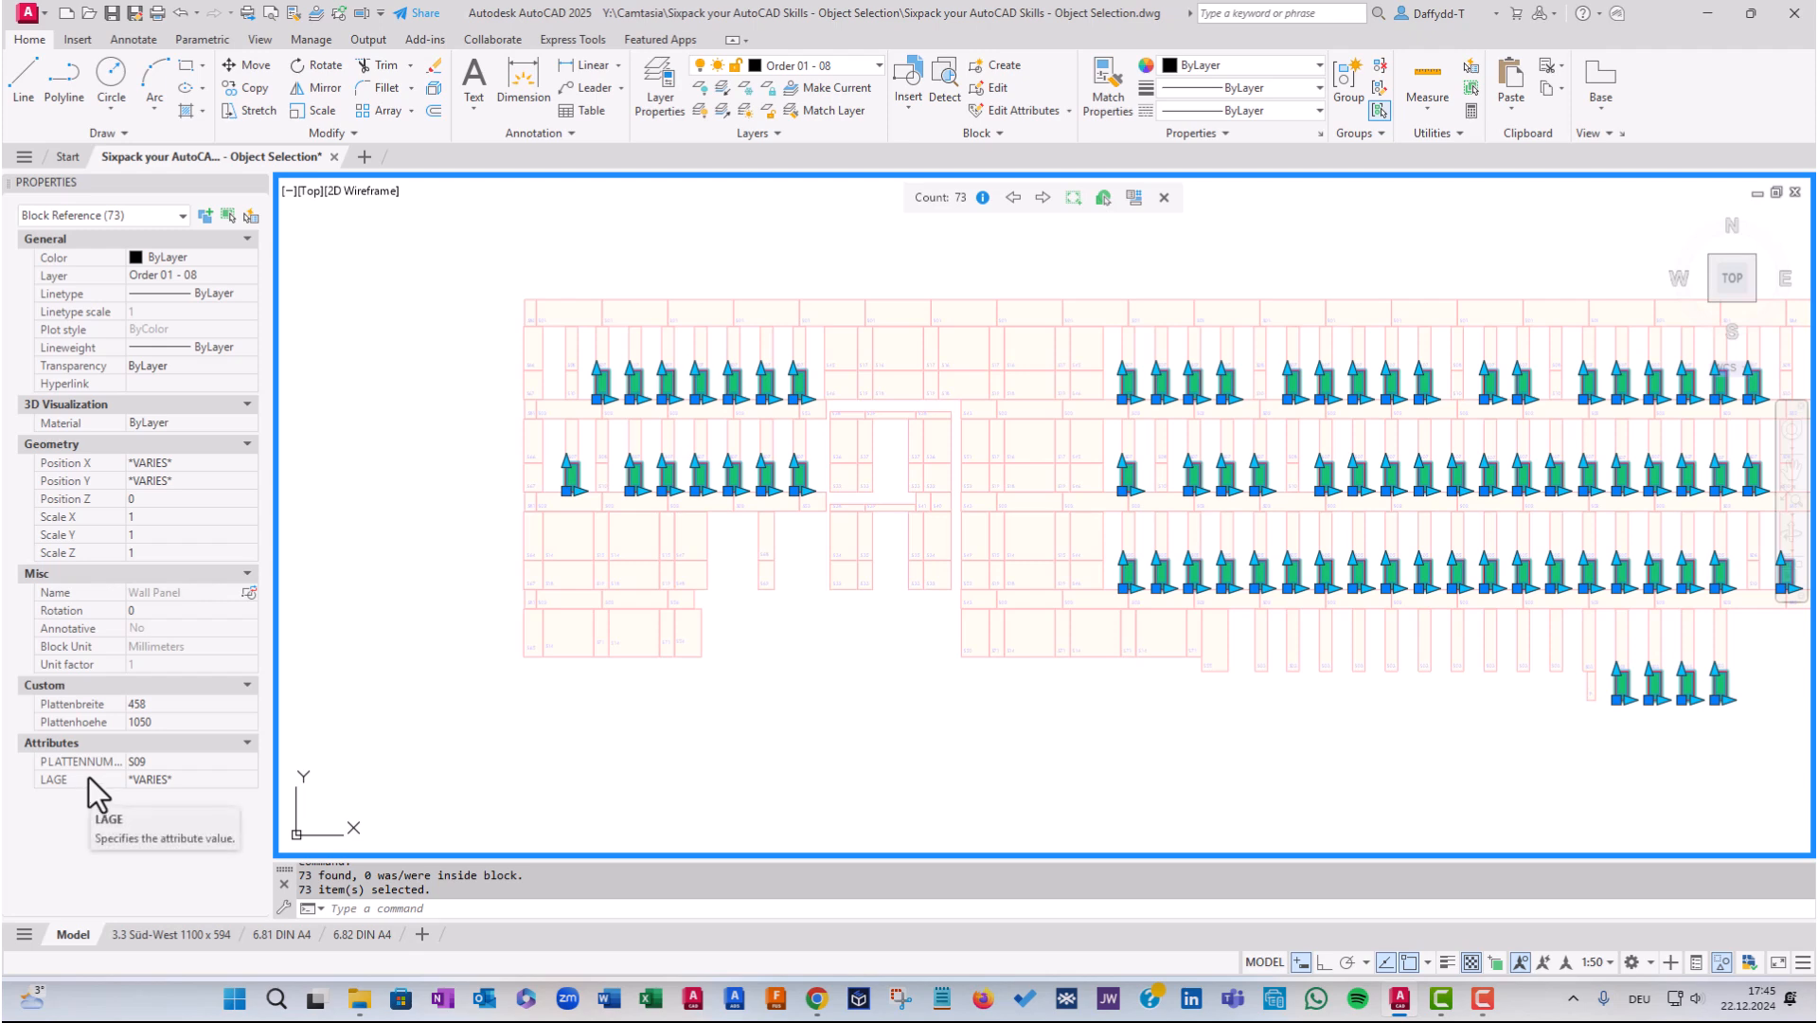
# Open the Wall Panel count criteria and try the Match Layer and LAGE options, turning each off again
pyautogui.click(983, 197)
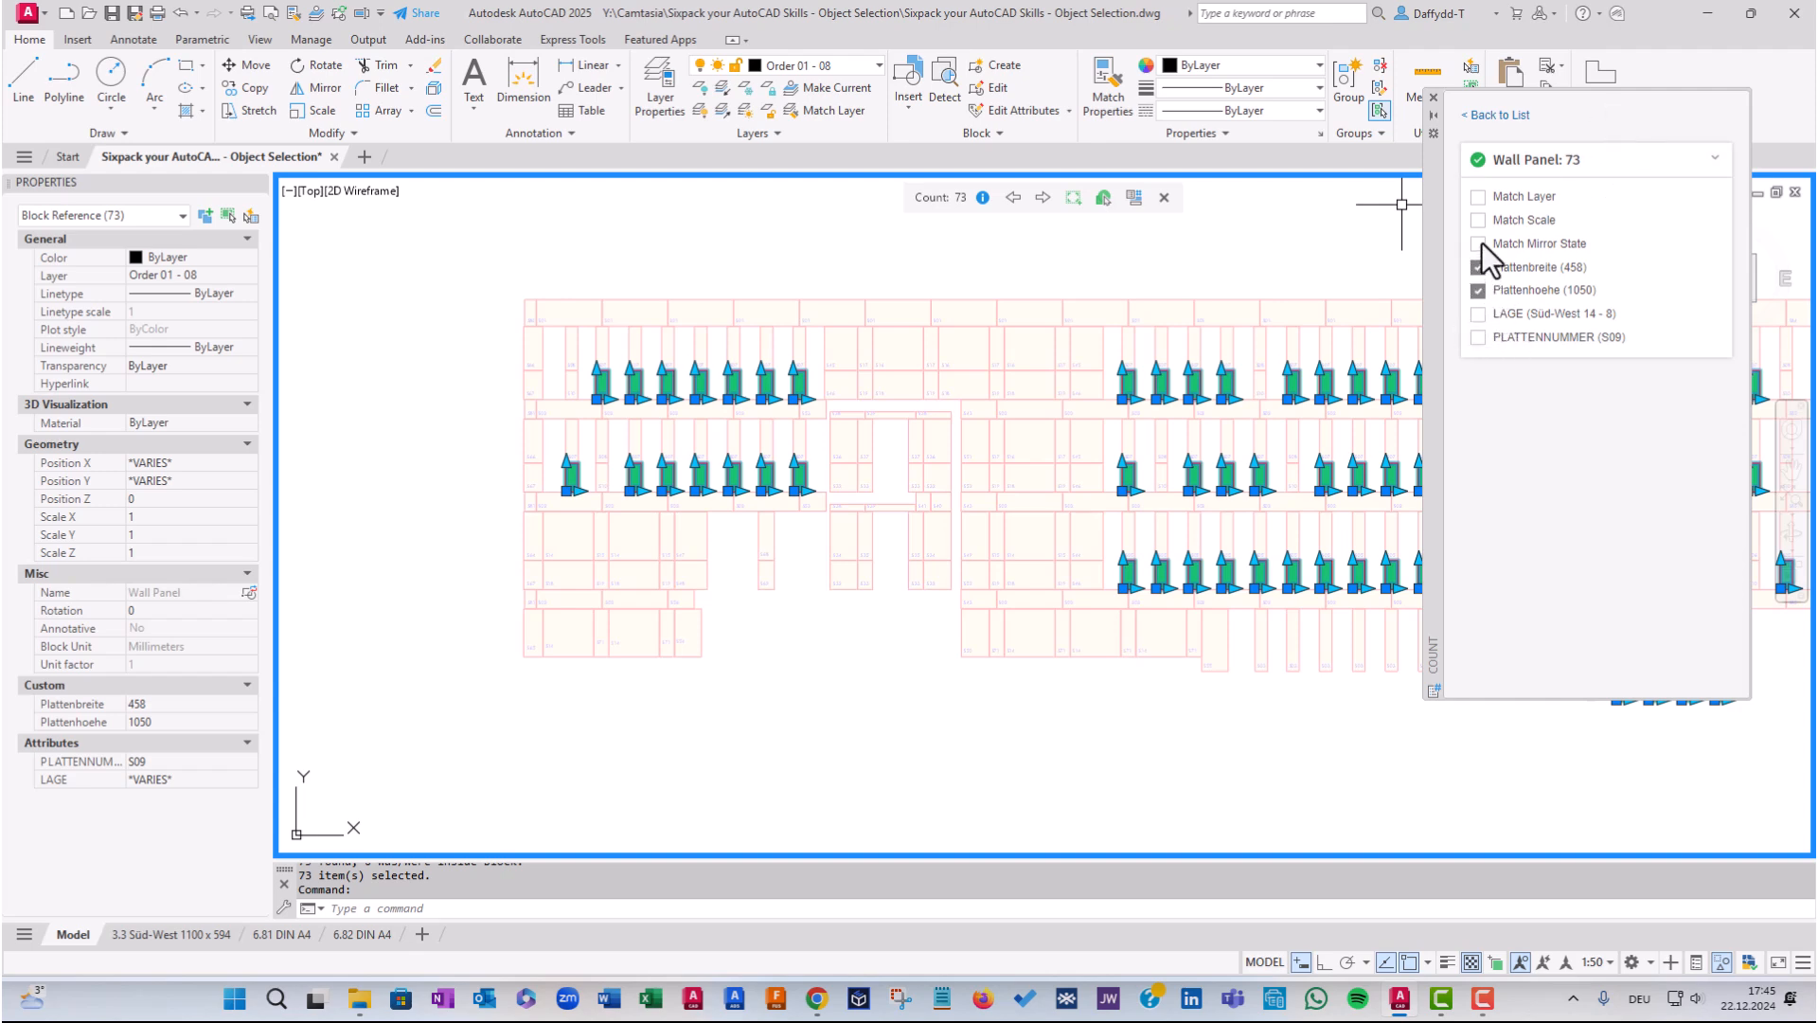
pyautogui.click(1478, 197)
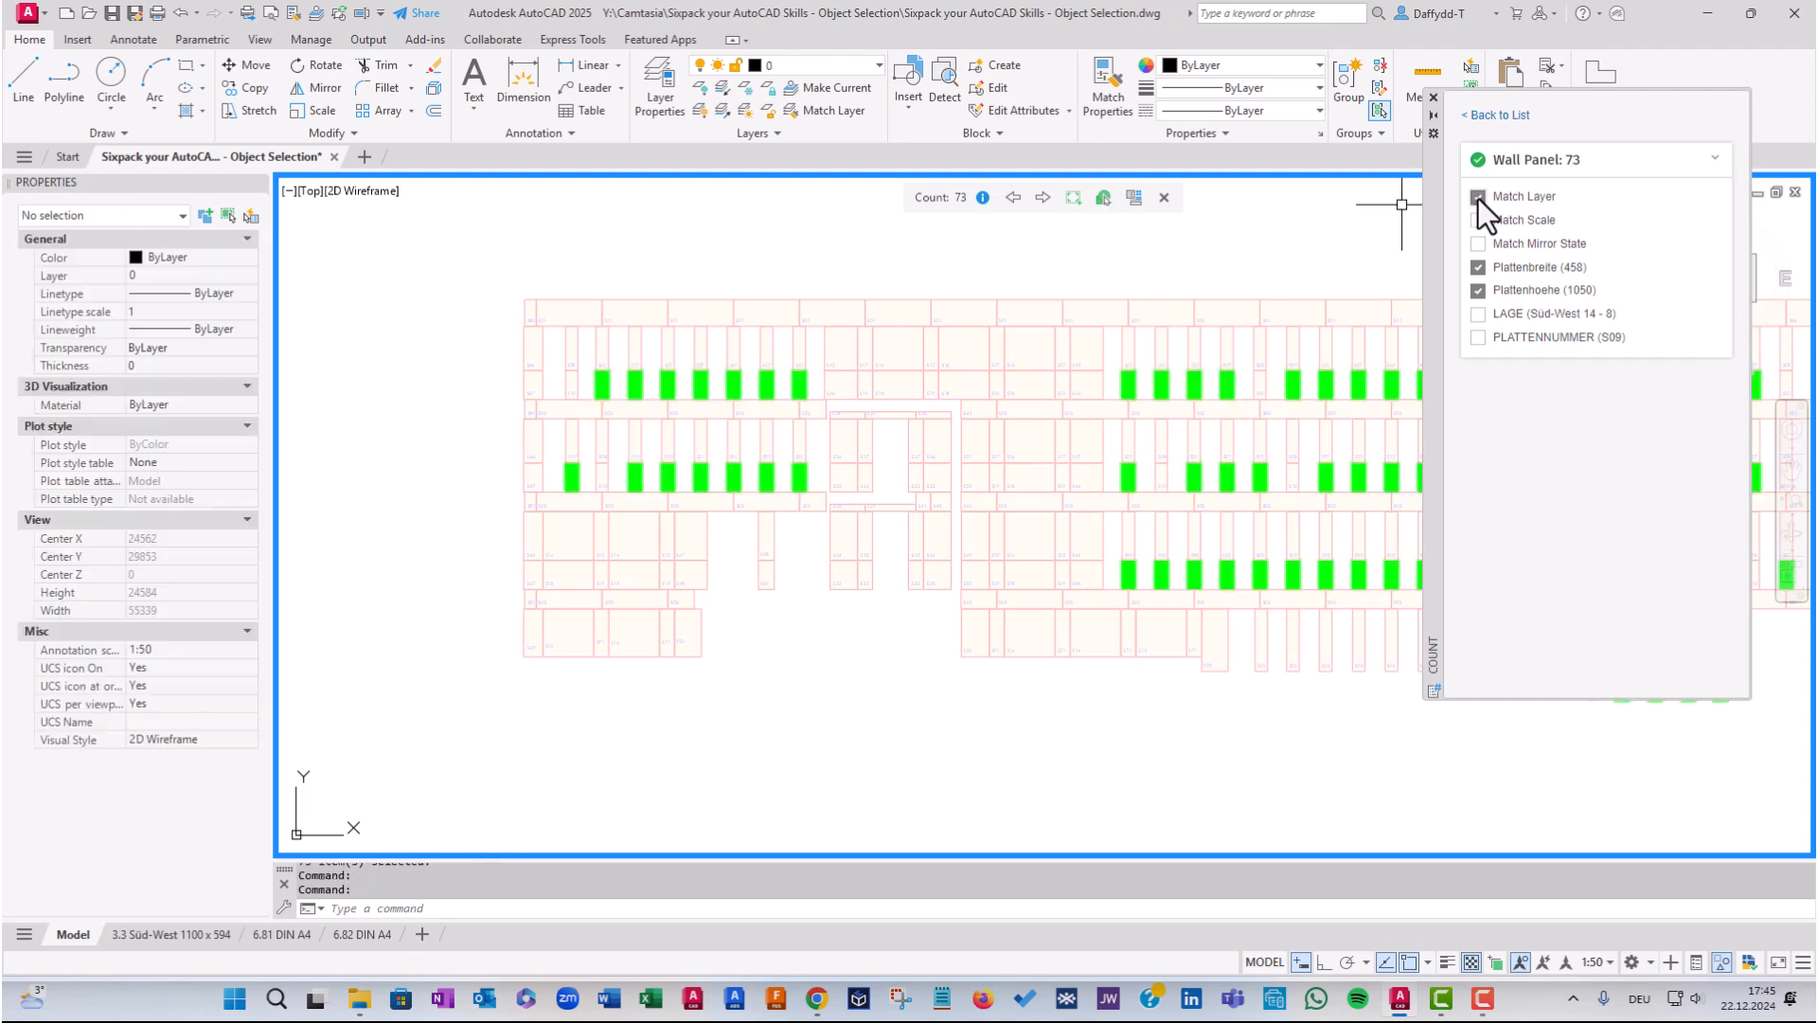
pyautogui.click(1478, 197)
pyautogui.click(1478, 314)
pyautogui.click(1478, 314)
# Restrict the Wall Panel count to LAGE Süd-West 14 - 8 and select the counted panels
pyautogui.scroll(-4, 1052, 421)
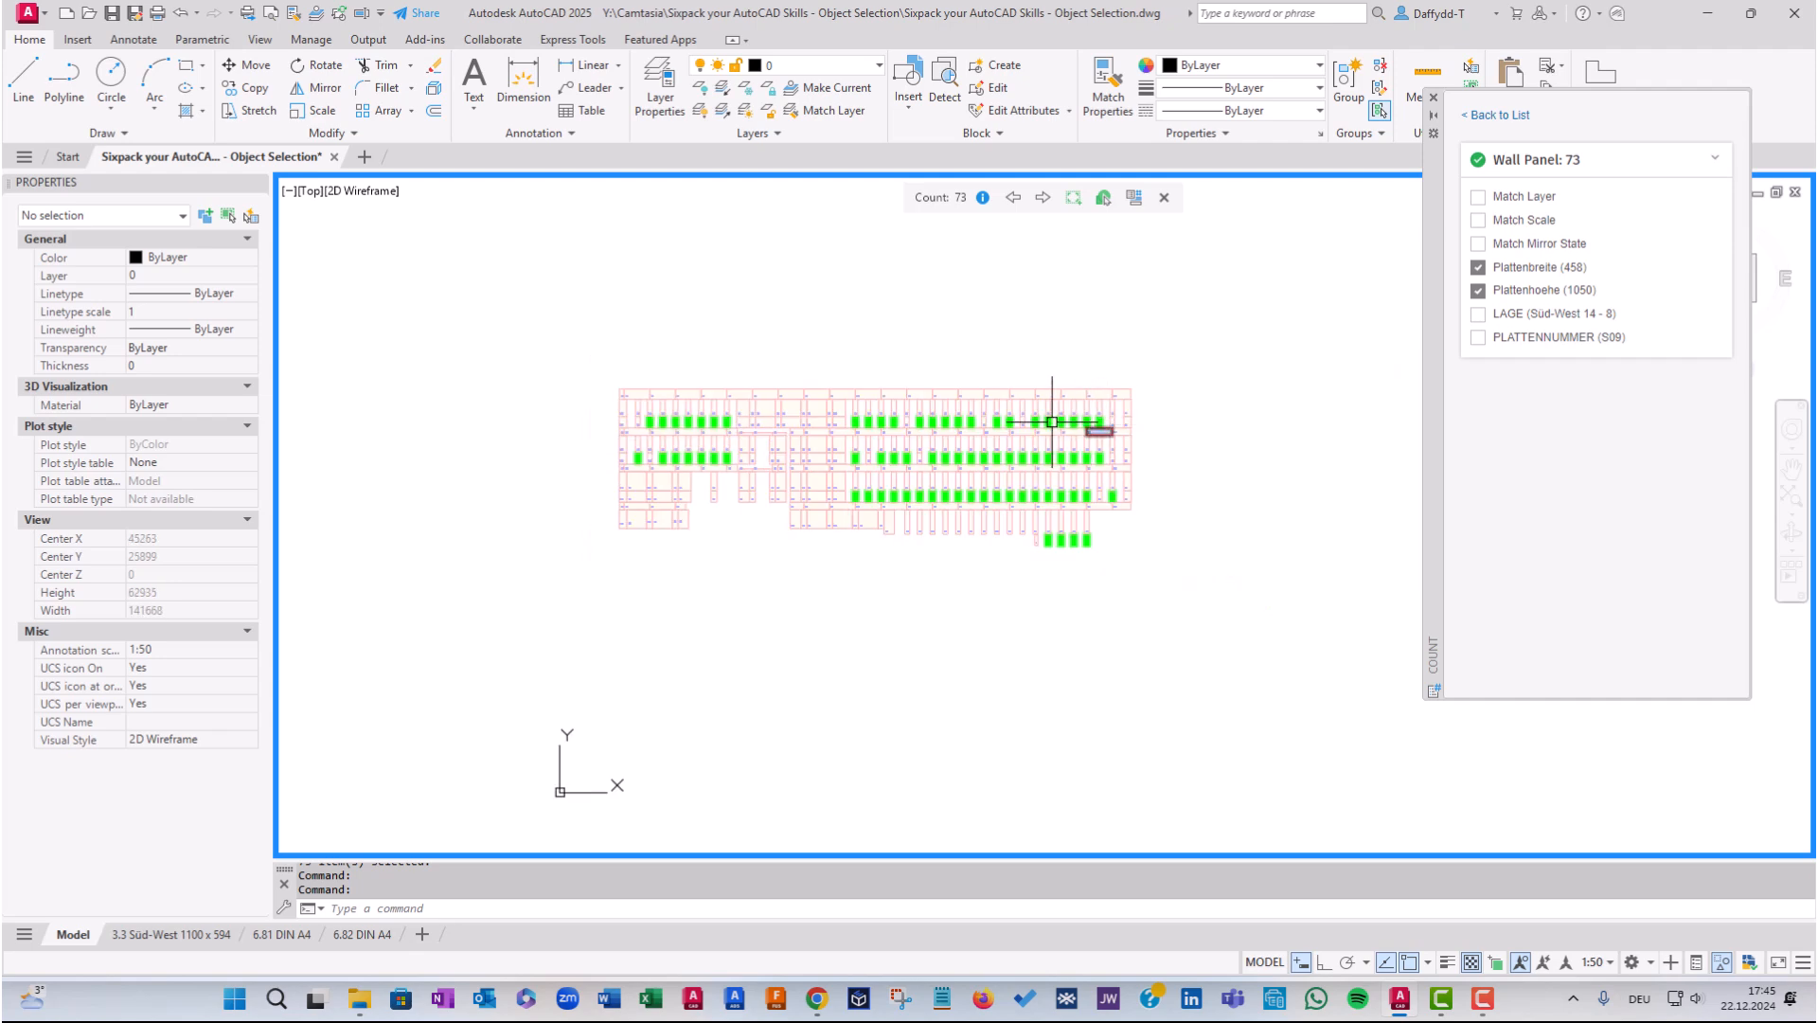
pyautogui.scroll(2, 1052, 421)
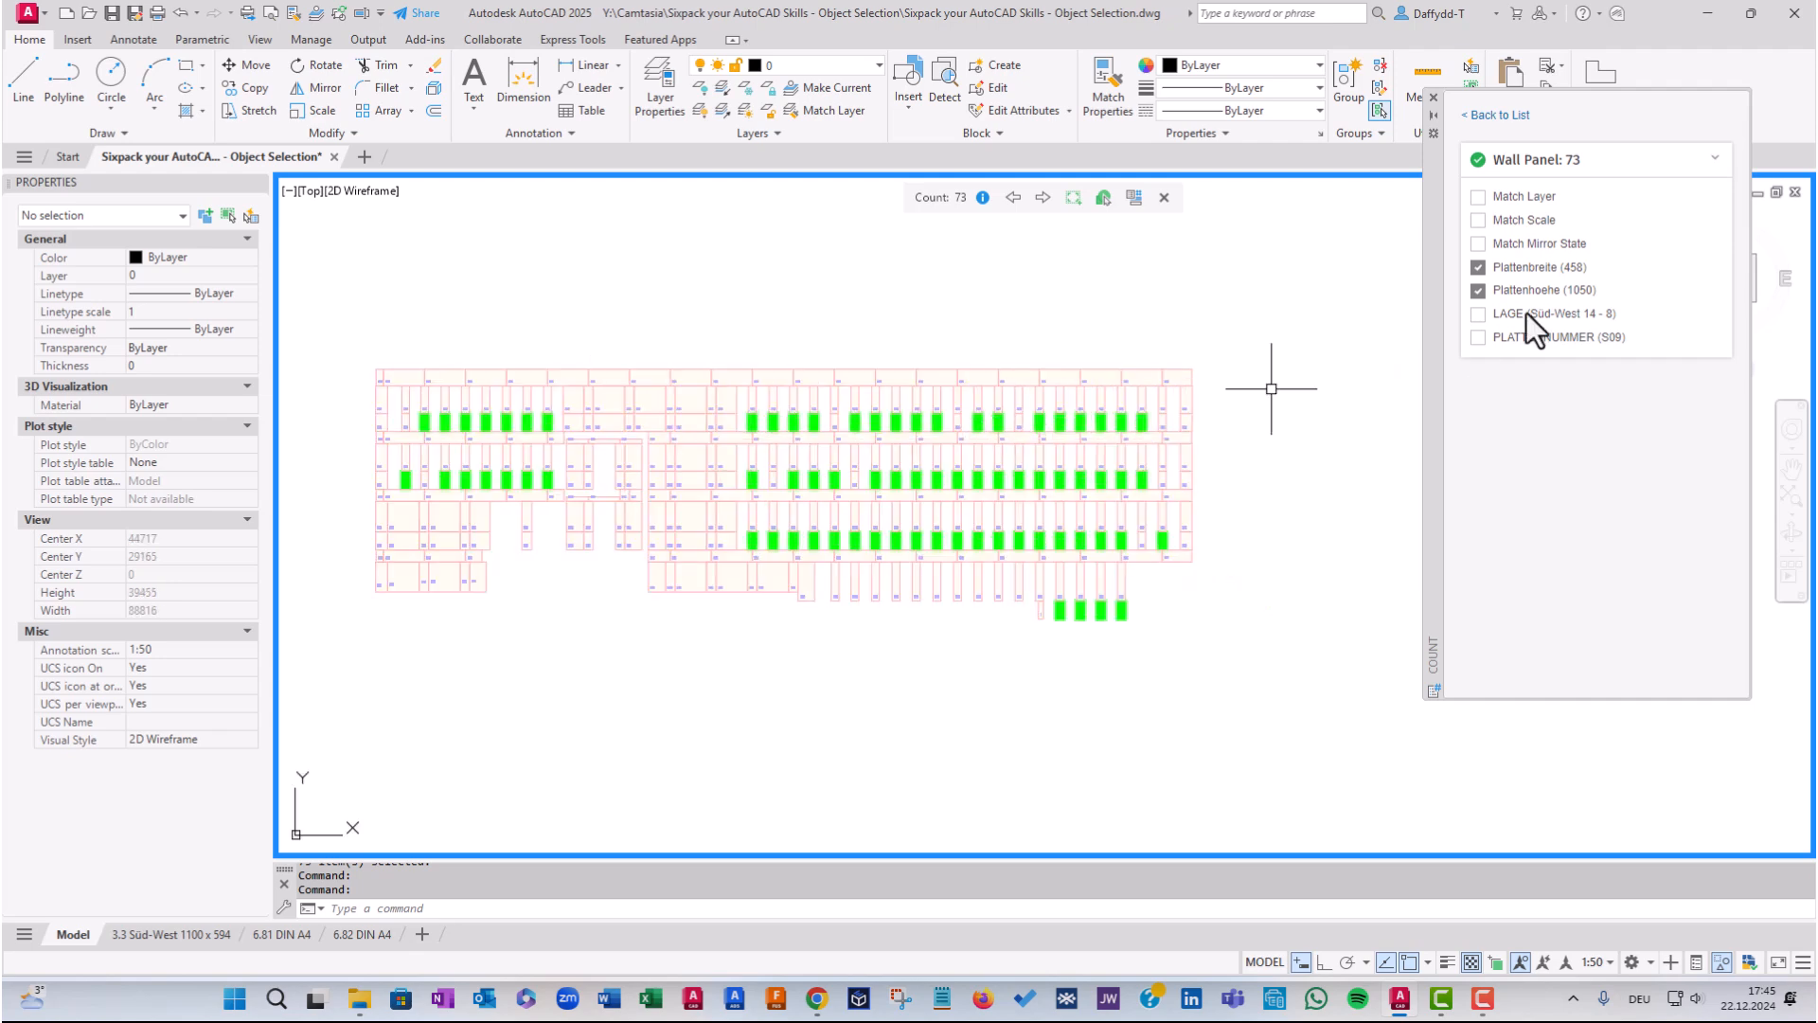
pyautogui.click(1478, 314)
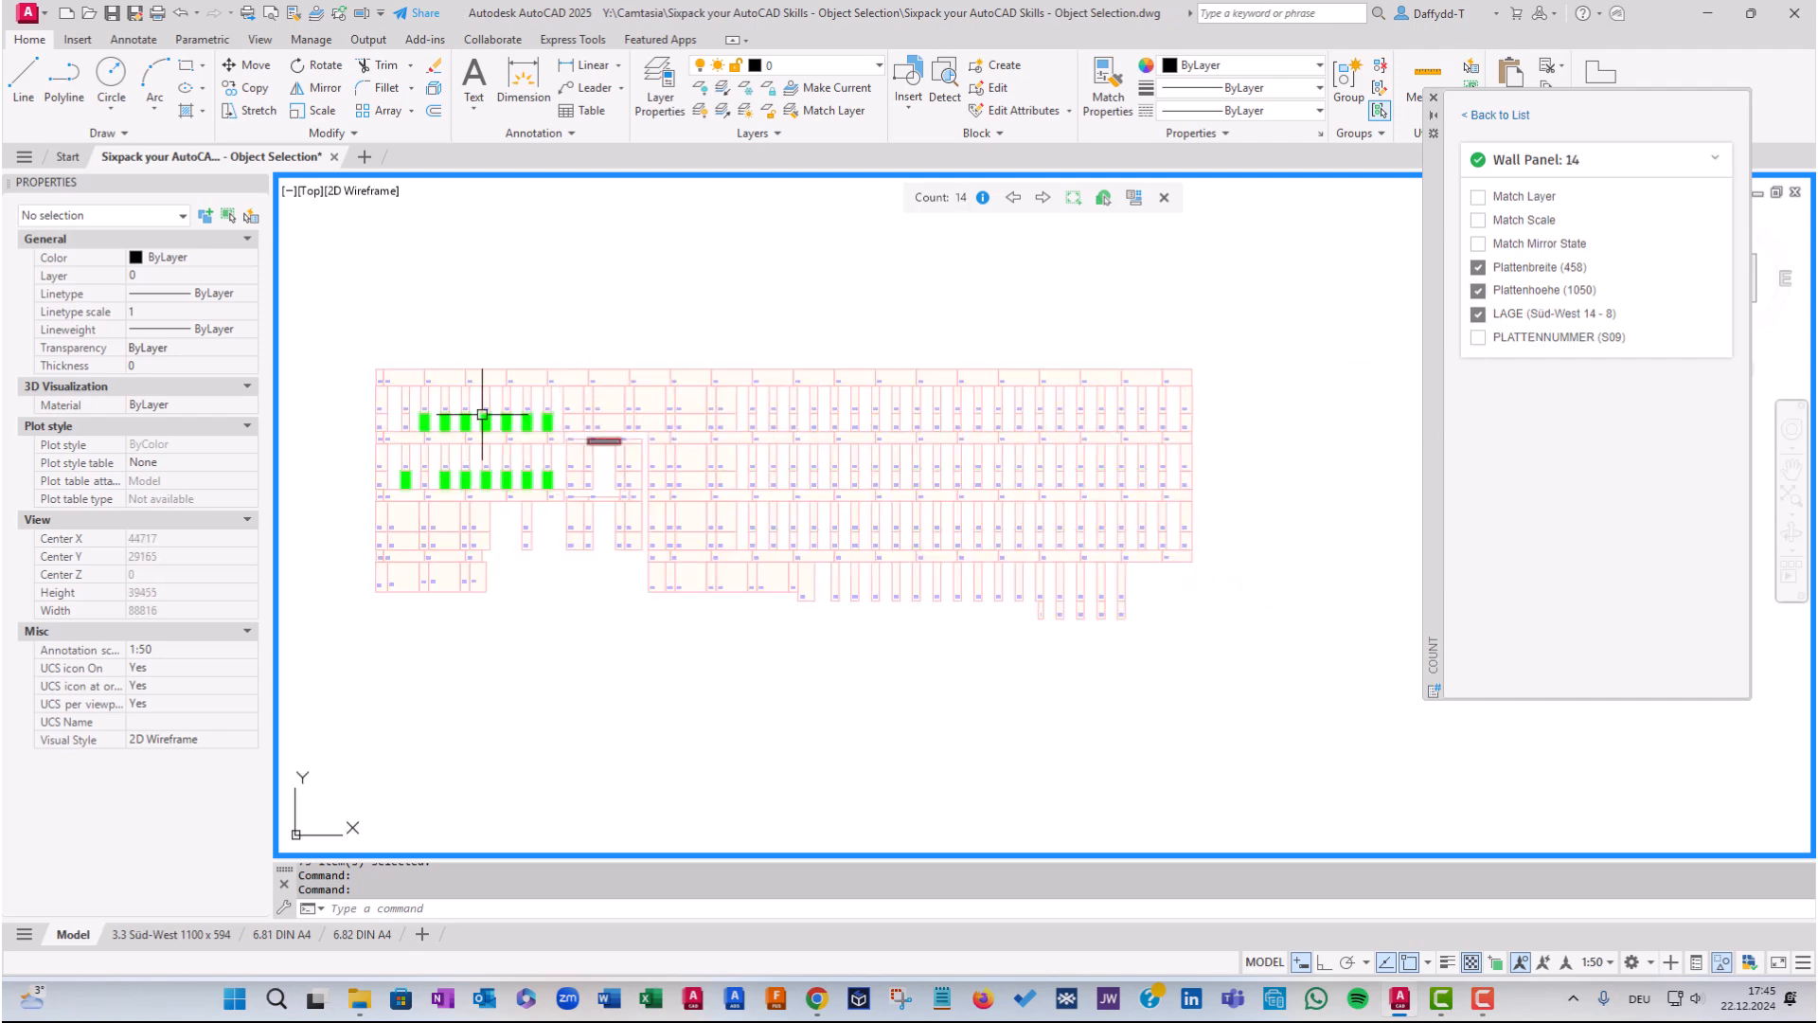
pyautogui.click(1101, 198)
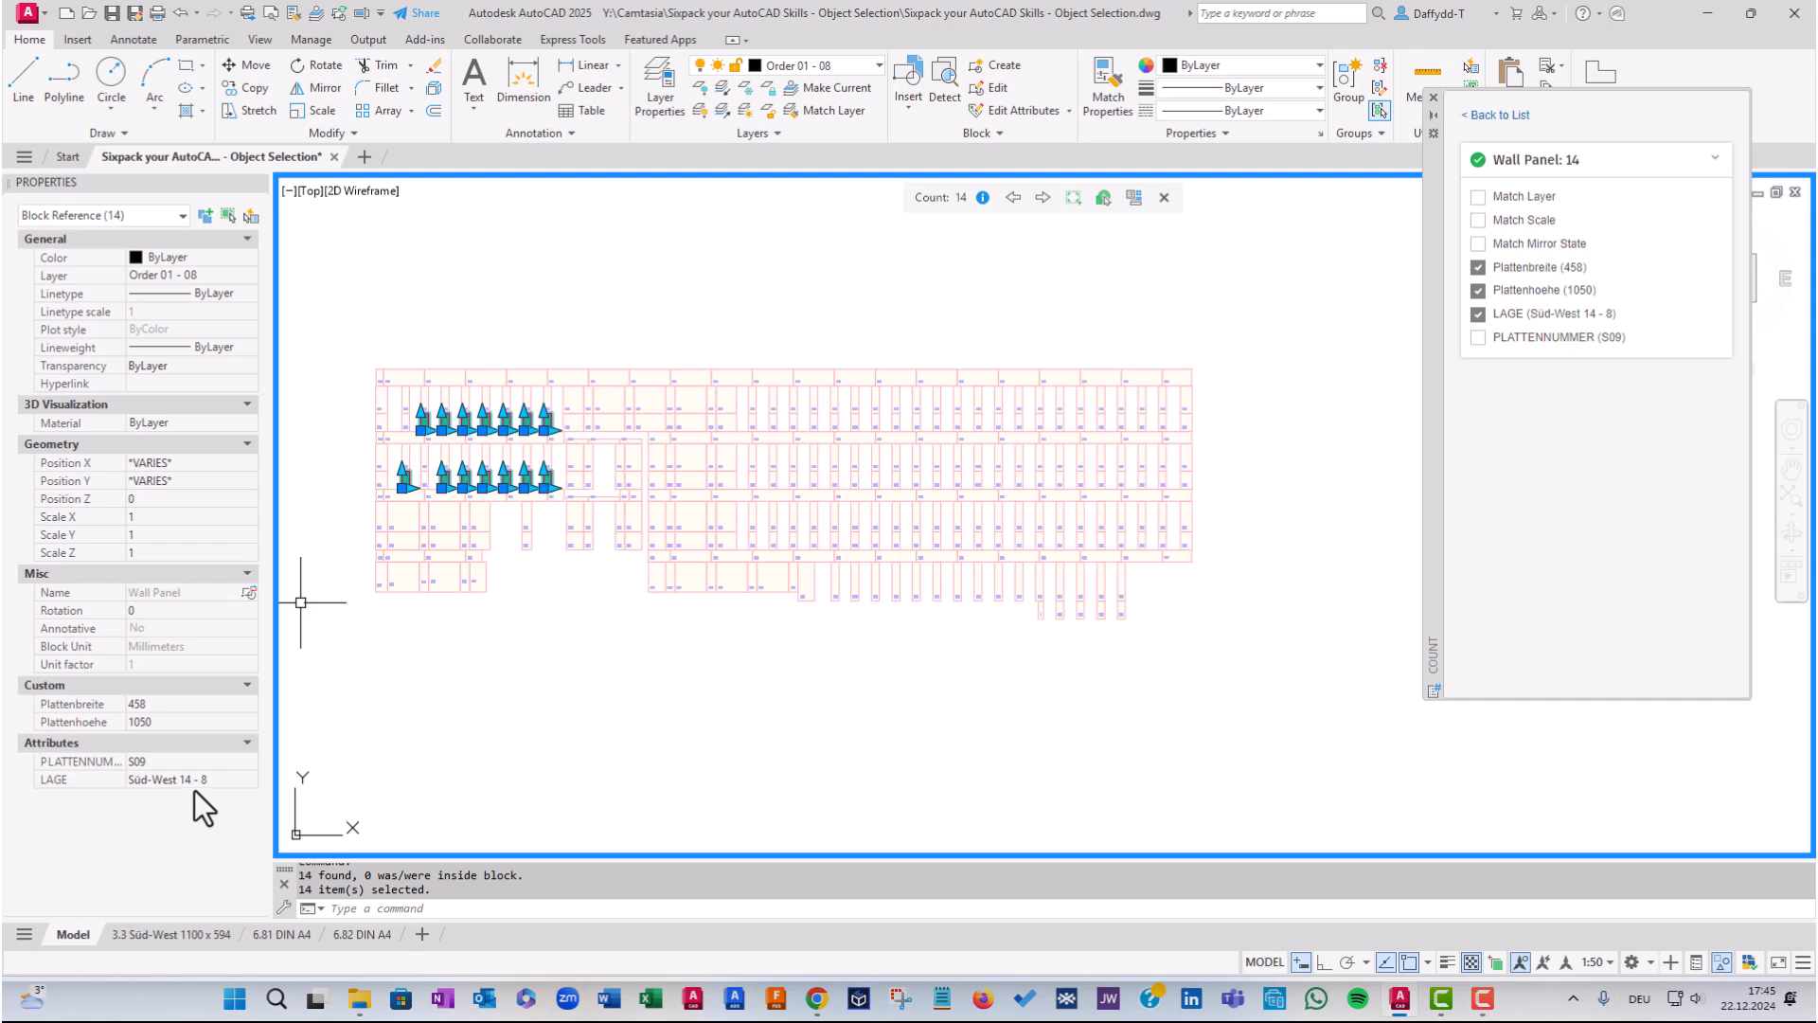
# Remove the LAGE criterion from the Wall Panel count and close the count criteria
pyautogui.click(1478, 314)
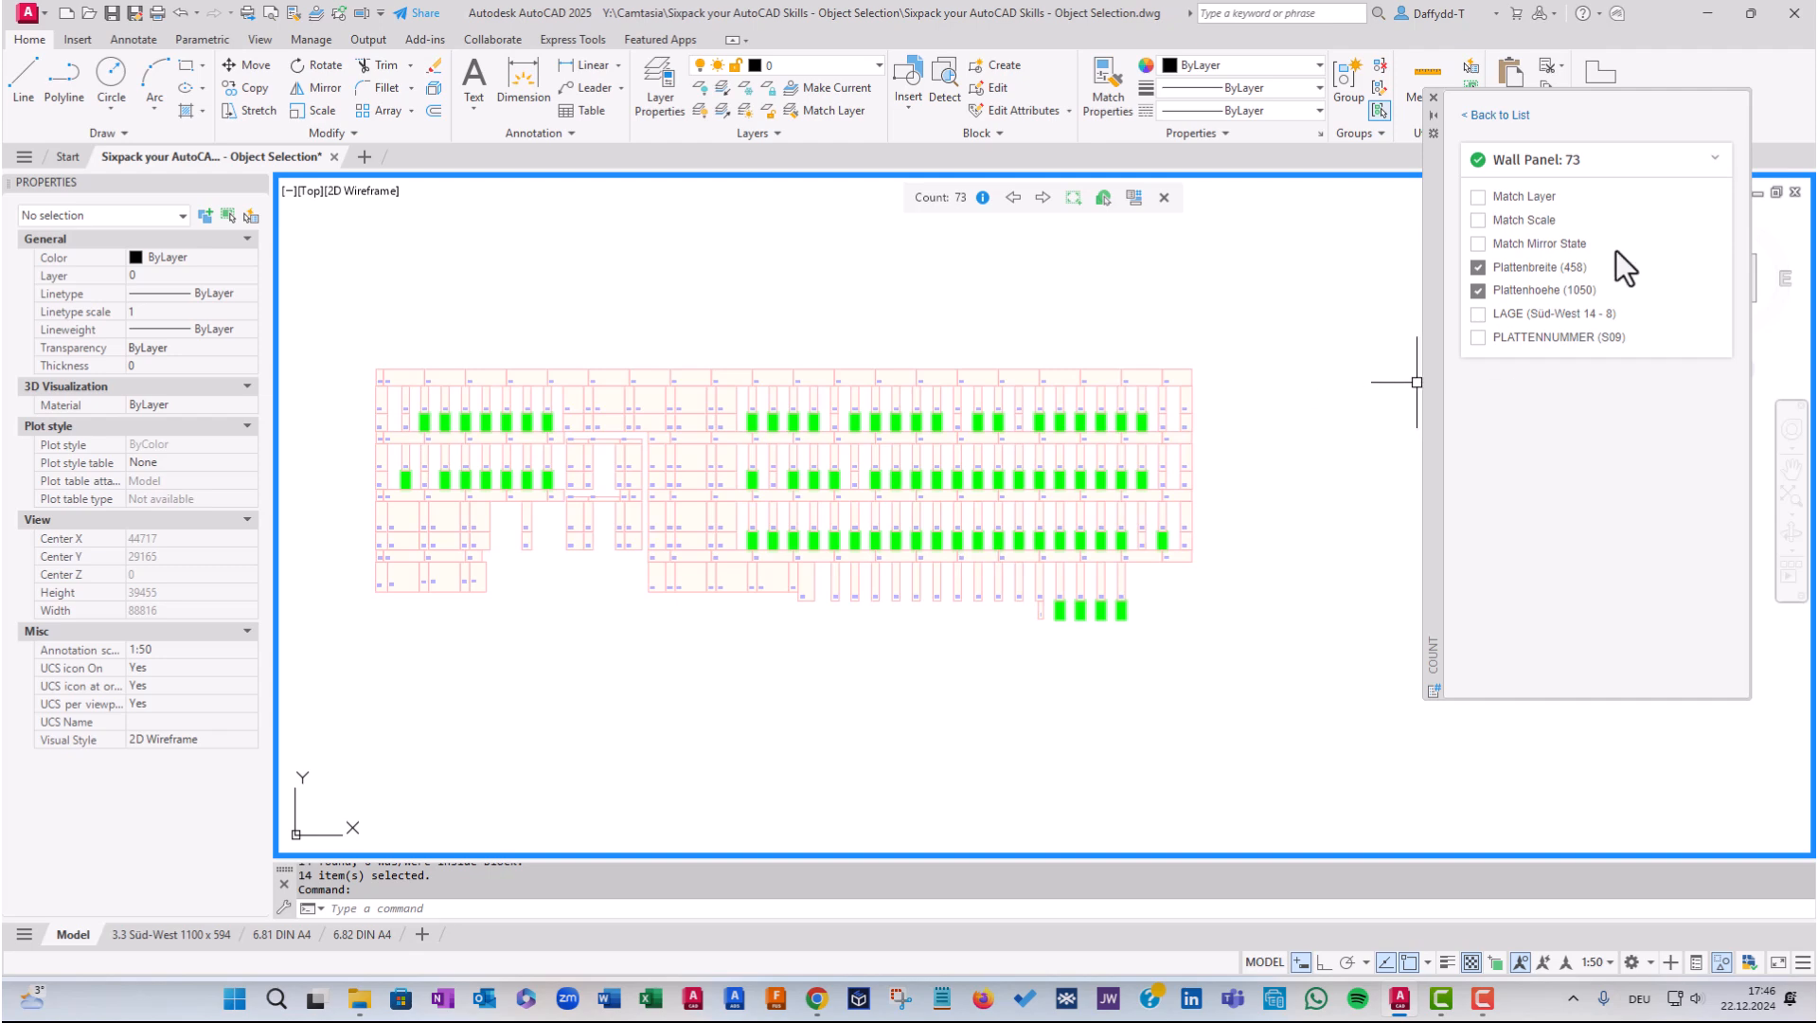
pyautogui.click(1433, 97)
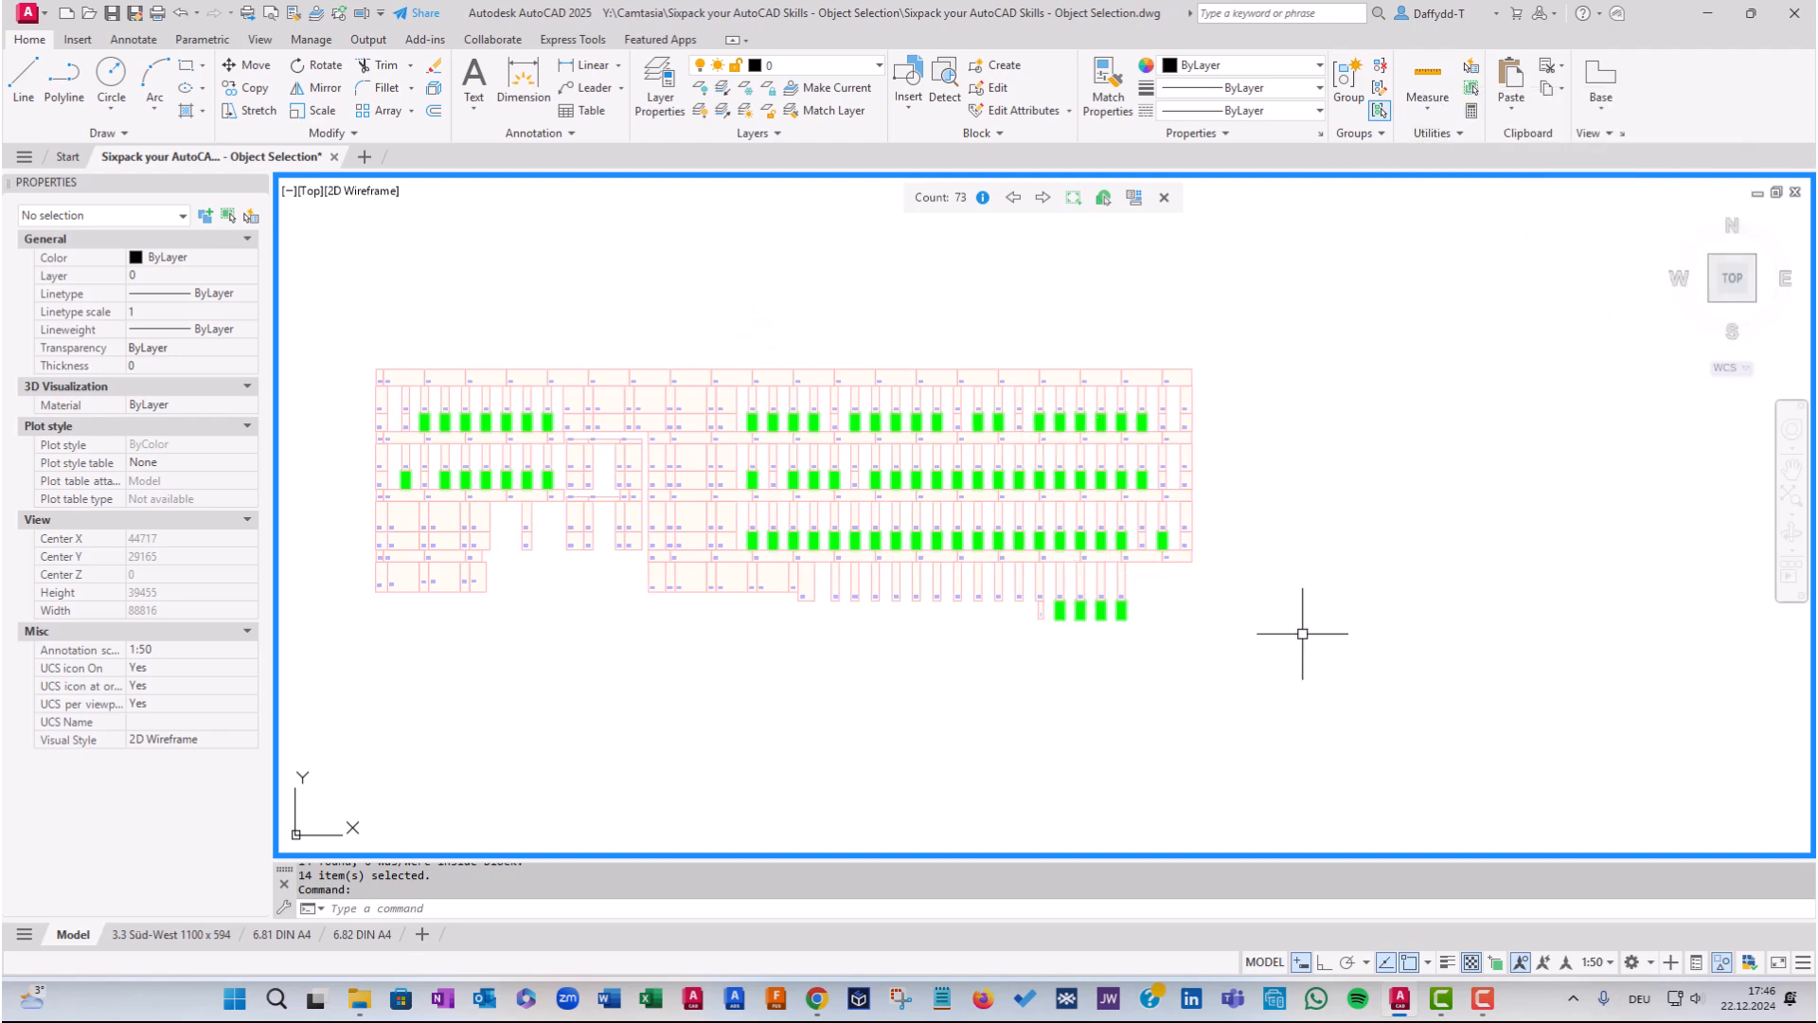
pyautogui.press('Escape')
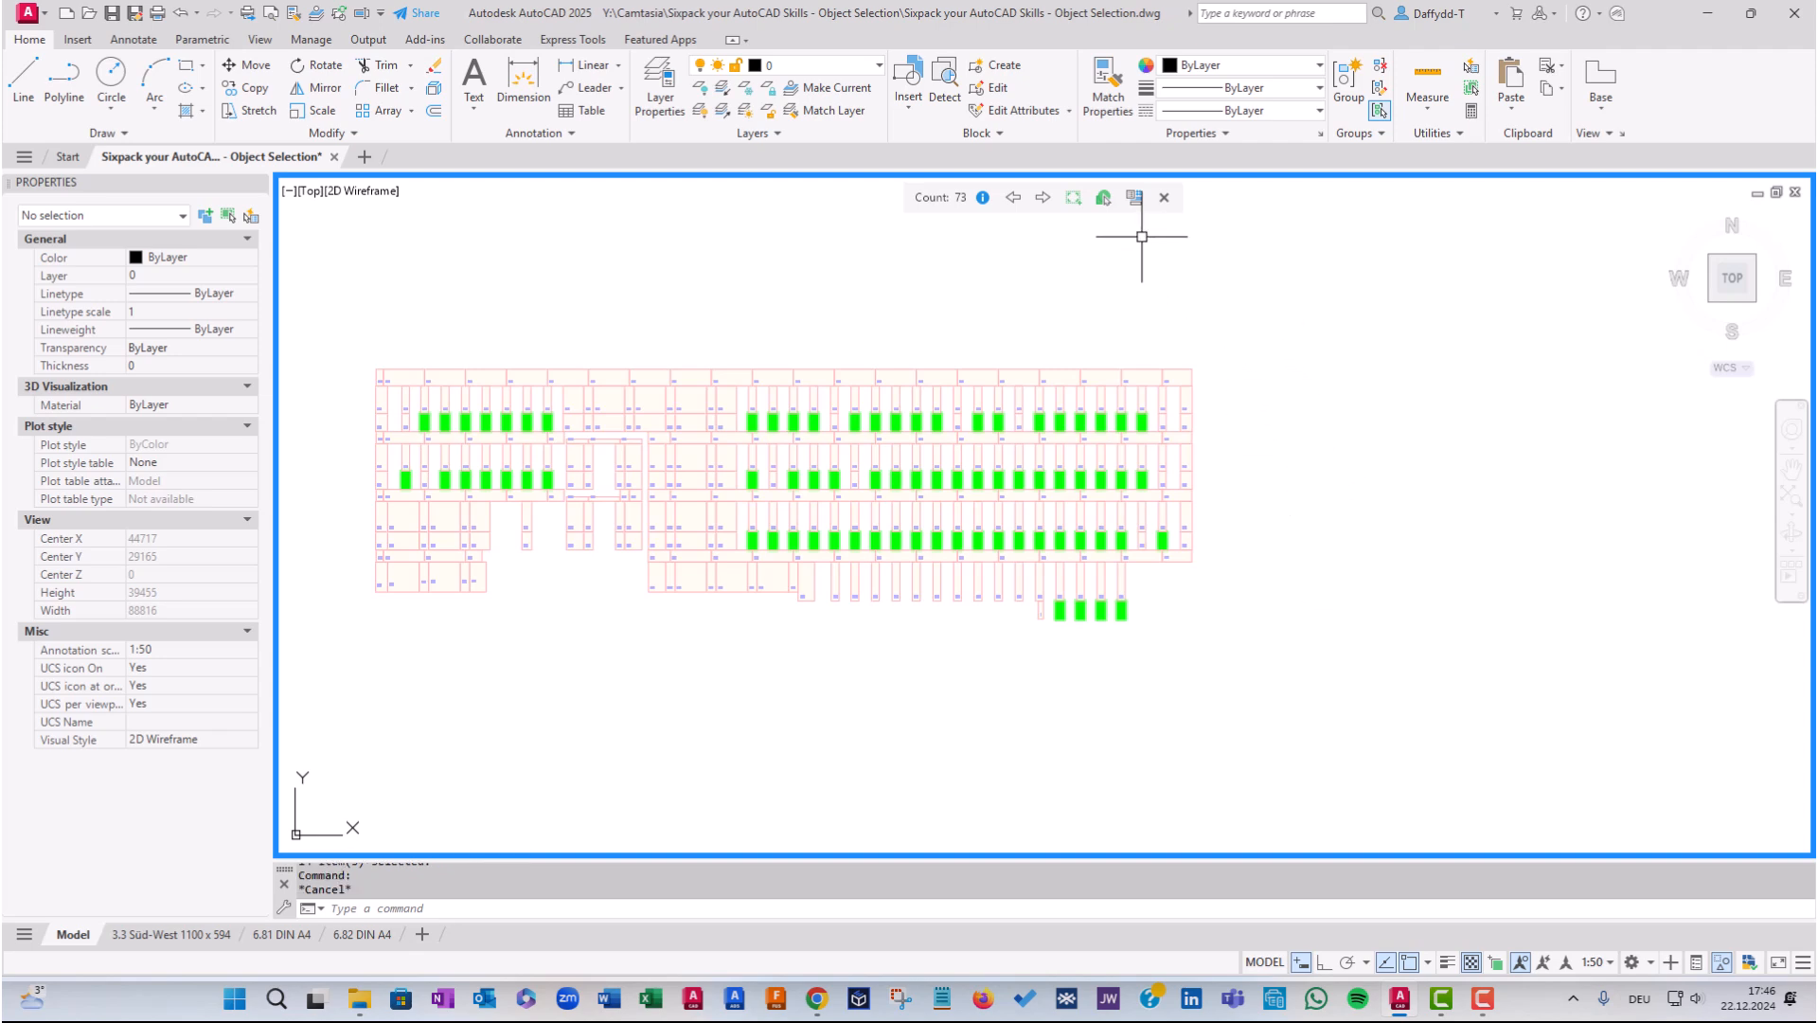
pyautogui.rightClick(1247, 337)
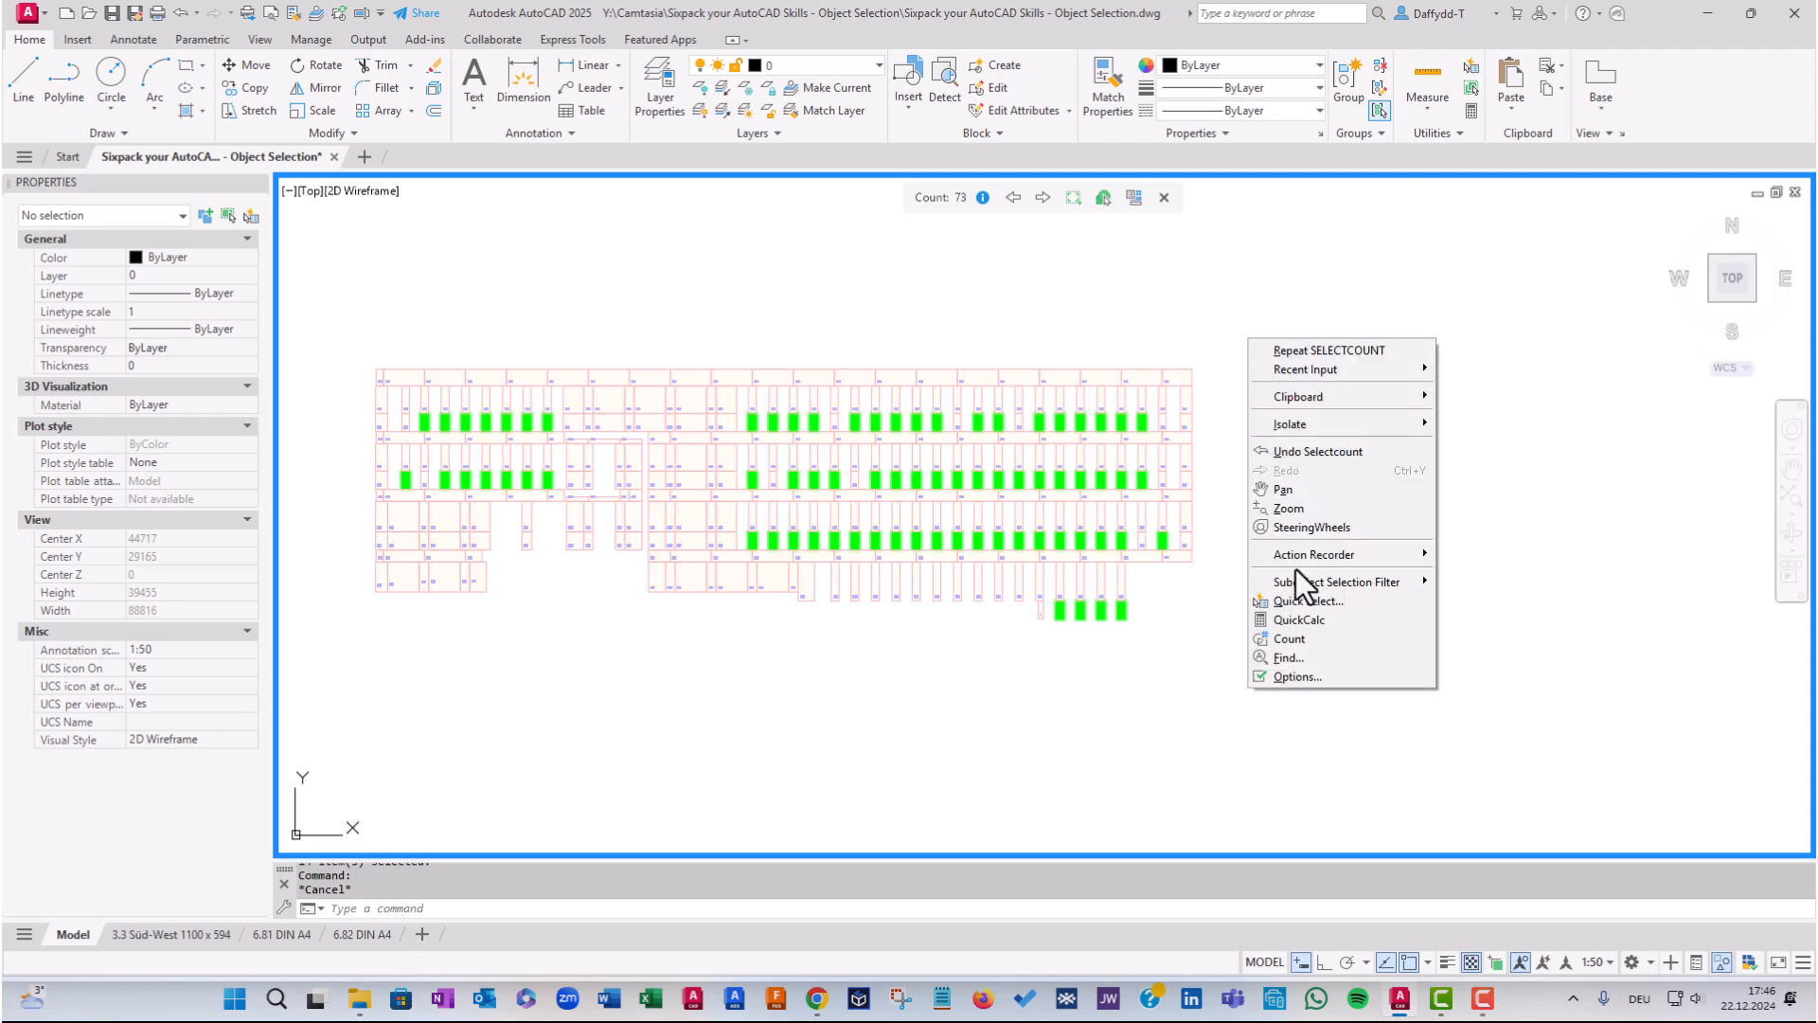
pyautogui.click(1105, 543)
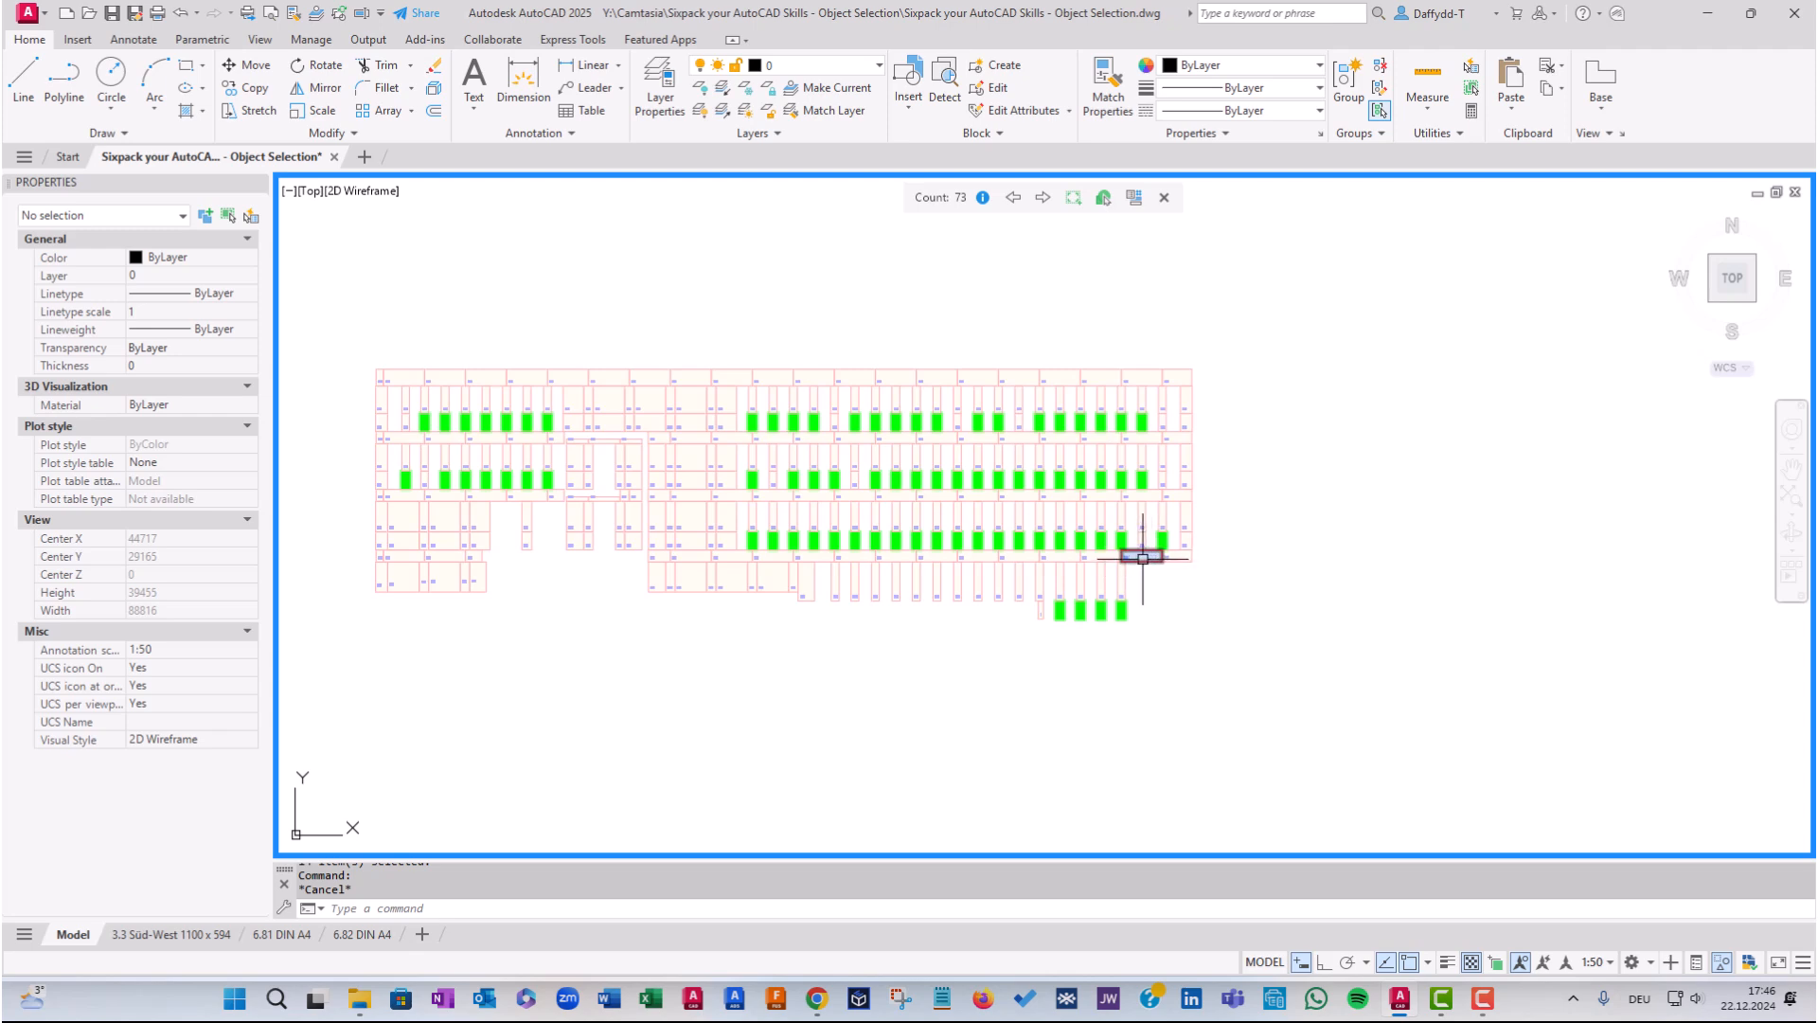